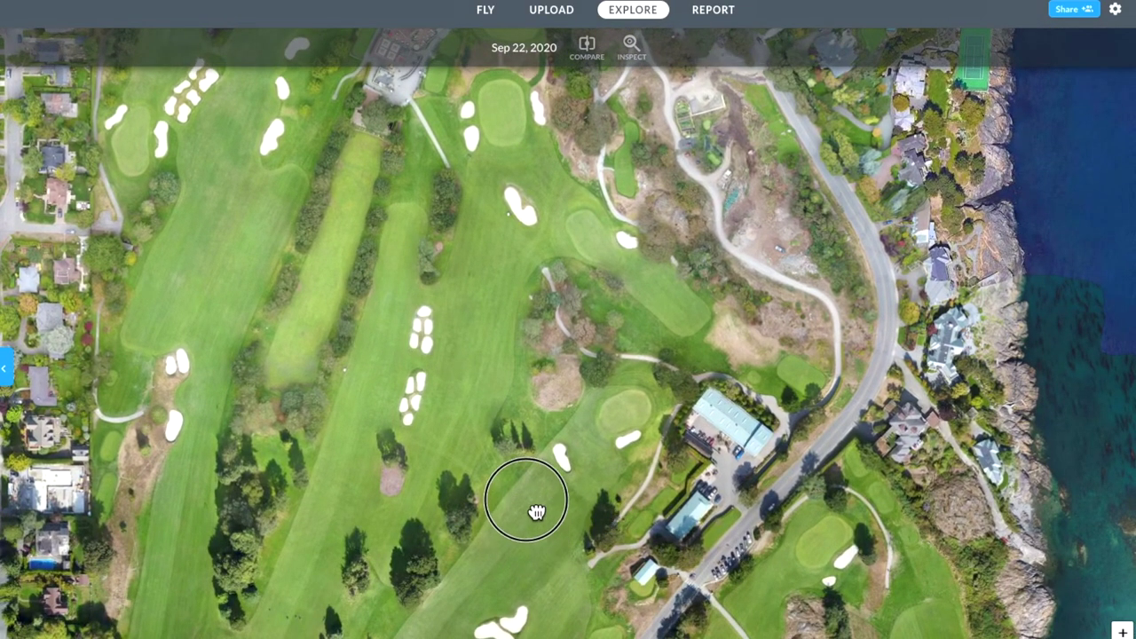
# Step: Survey the golf course's aerial map from the central fairways and clubhouse road to the rocky coastline
pyautogui.moveTo(537, 512); pyautogui.dragTo(560, 297)
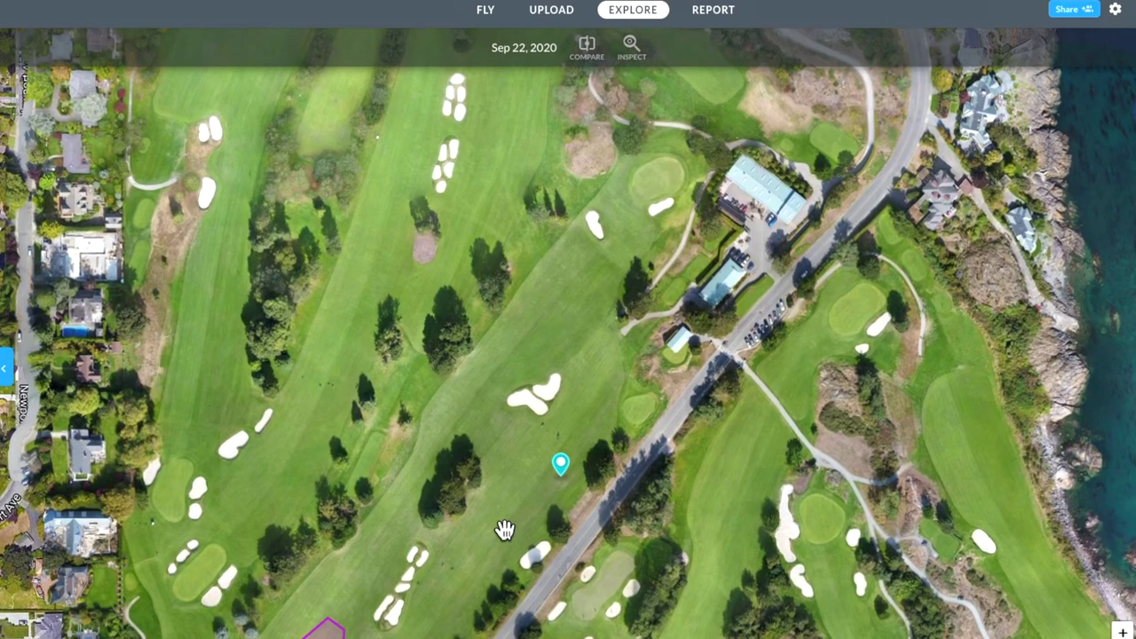
pyautogui.moveTo(527, 497); pyautogui.dragTo(447, 390)
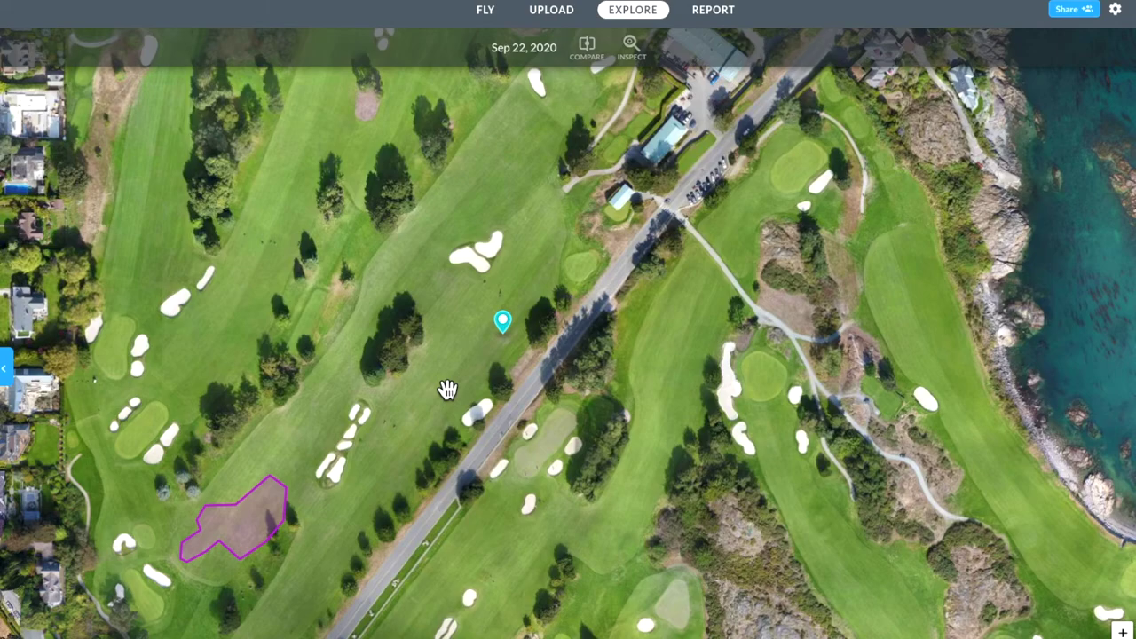
pyautogui.moveTo(649, 399)
pyautogui.mouseDown()
pyautogui.moveTo(538, 325)
pyautogui.moveTo(533, 335)
pyautogui.moveTo(594, 311)
pyautogui.mouseUp()
pyautogui.click(495, 480)
pyautogui.moveTo(494, 480)
pyautogui.mouseDown()
pyautogui.moveTo(586, 401)
pyautogui.moveTo(644, 396)
pyautogui.moveTo(684, 338)
pyautogui.moveTo(571, 464)
pyautogui.mouseUp()
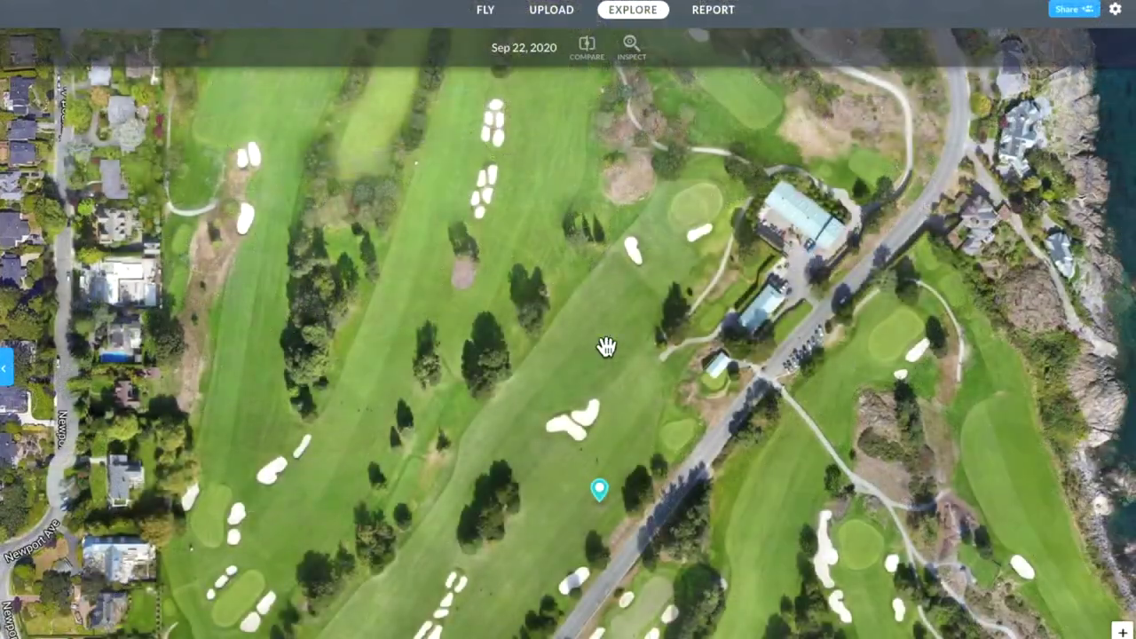
pyautogui.moveTo(606, 346); pyautogui.dragTo(565, 349)
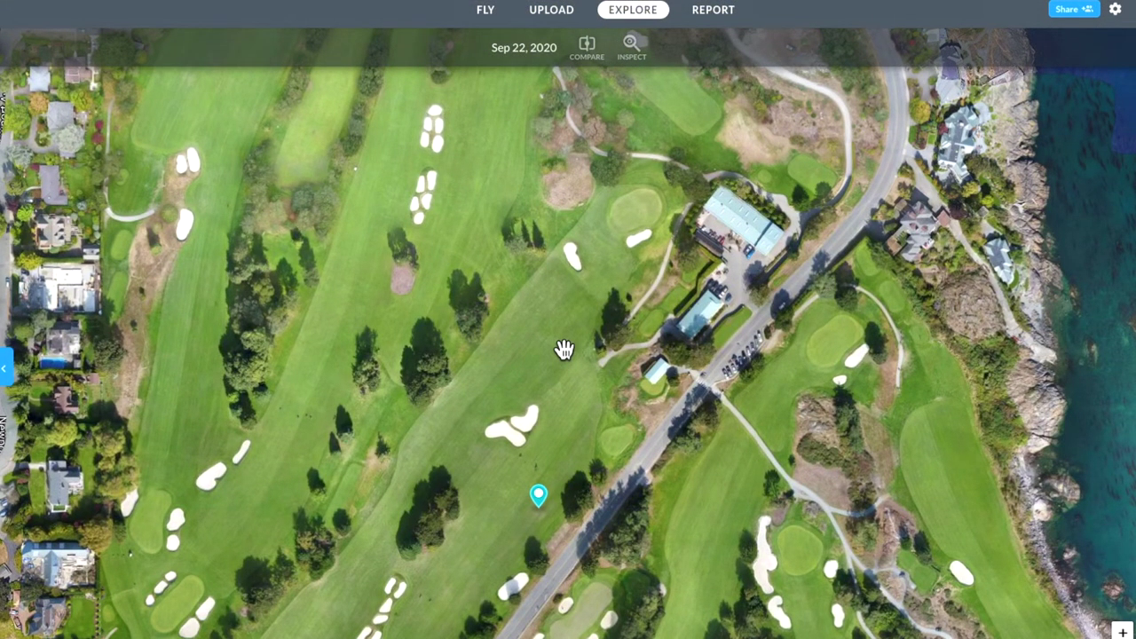
pyautogui.moveTo(502, 324); pyautogui.dragTo(540, 271)
pyautogui.moveTo(603, 325); pyautogui.dragTo(640, 211)
pyautogui.moveTo(748, 549); pyautogui.dragTo(343, 465)
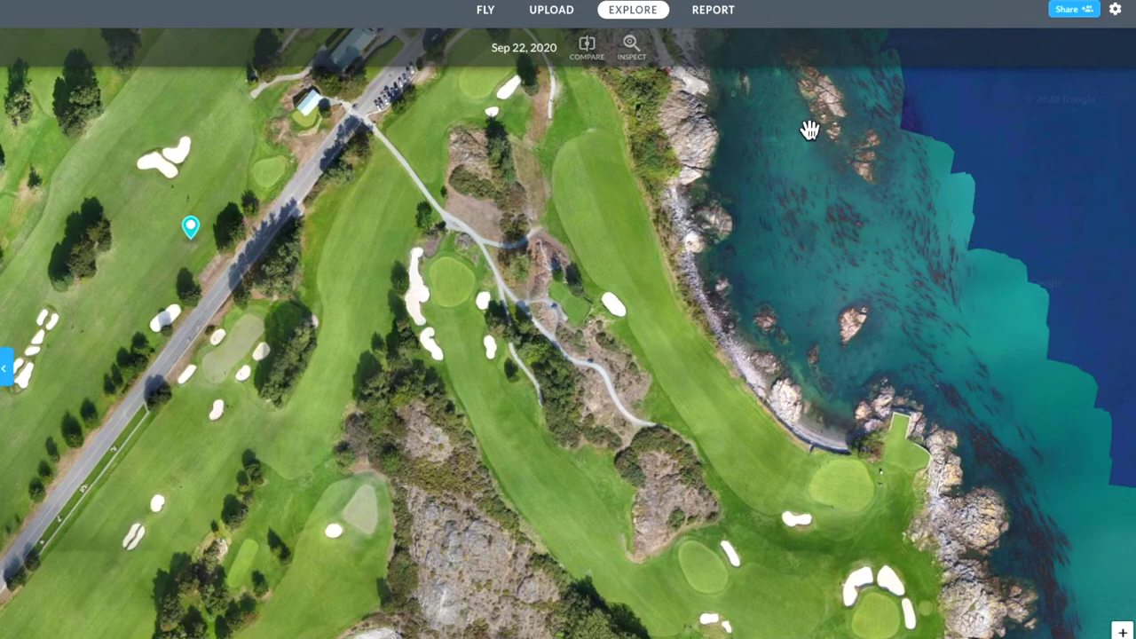
pyautogui.moveTo(634, 494); pyautogui.dragTo(929, 385)
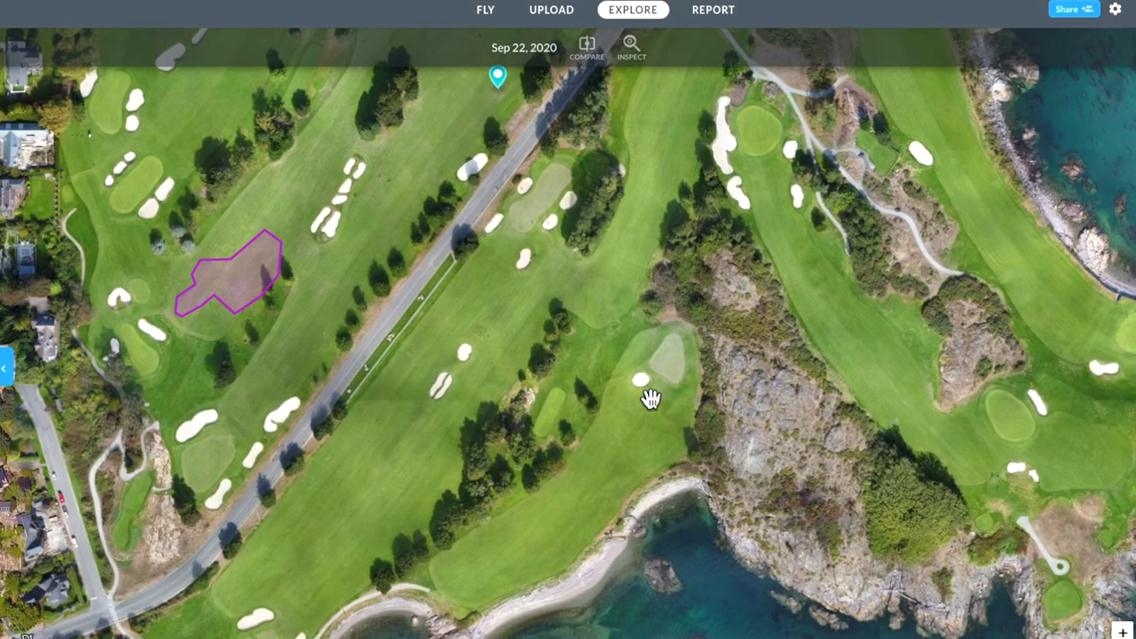
# Step: Examine close-up detail of the coastal green, its bunker and the wooded rocky outcrop between the fairways
pyautogui.scroll(3, 651, 399)
pyautogui.scroll(2, 651, 400)
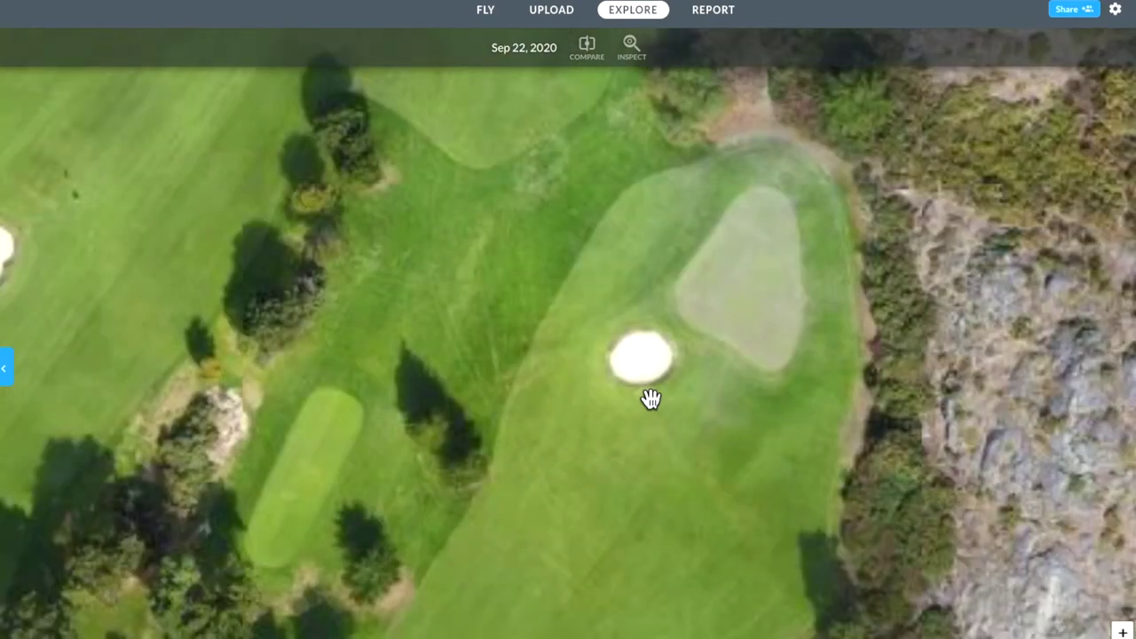
pyautogui.moveTo(505, 420); pyautogui.dragTo(533, 498)
pyautogui.moveTo(667, 296); pyautogui.dragTo(555, 399)
pyautogui.moveTo(376, 361); pyautogui.dragTo(394, 489)
pyautogui.moveTo(464, 258); pyautogui.dragTo(416, 438)
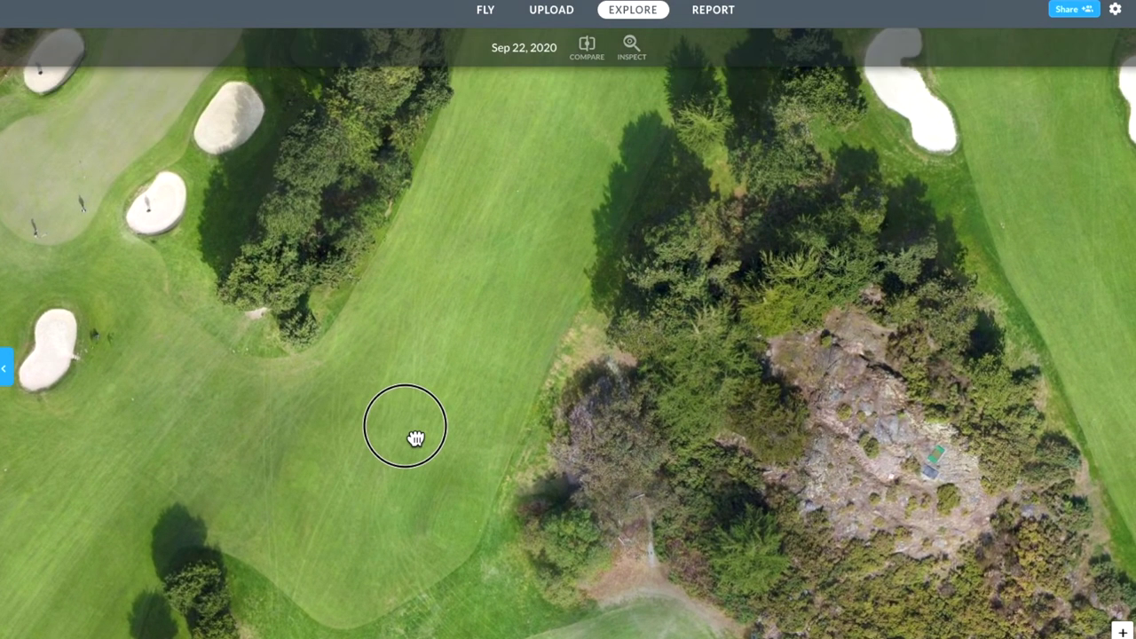
pyautogui.moveTo(948, 493); pyautogui.dragTo(720, 471)
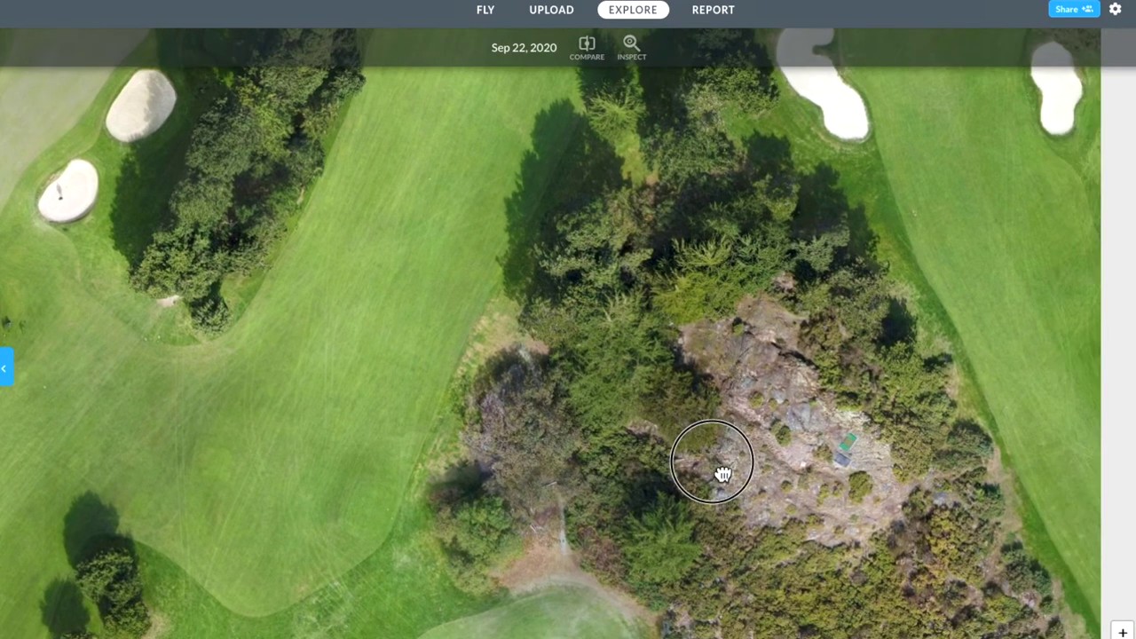
pyautogui.scroll(3, 717, 459)
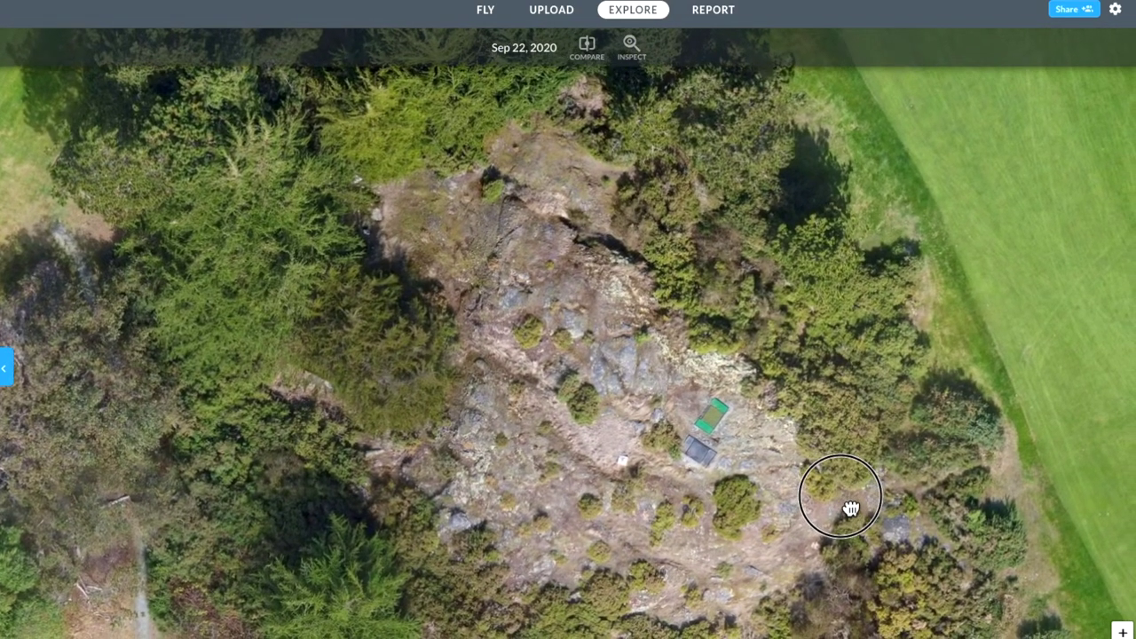
pyautogui.scroll(-3, 807, 411)
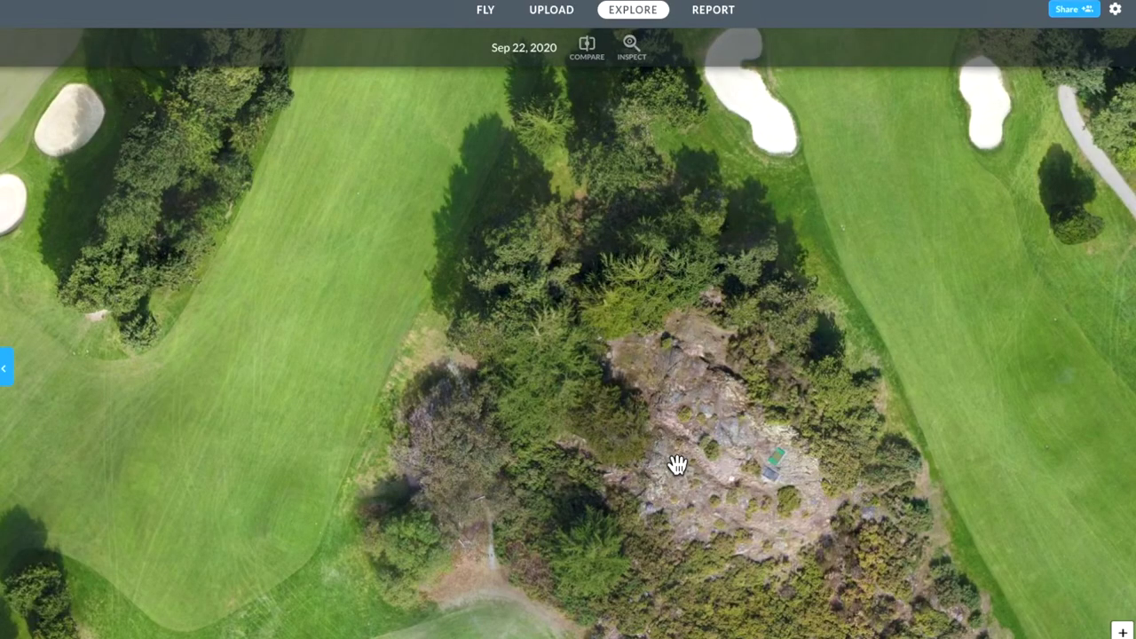
pyautogui.scroll(-3, 676, 466)
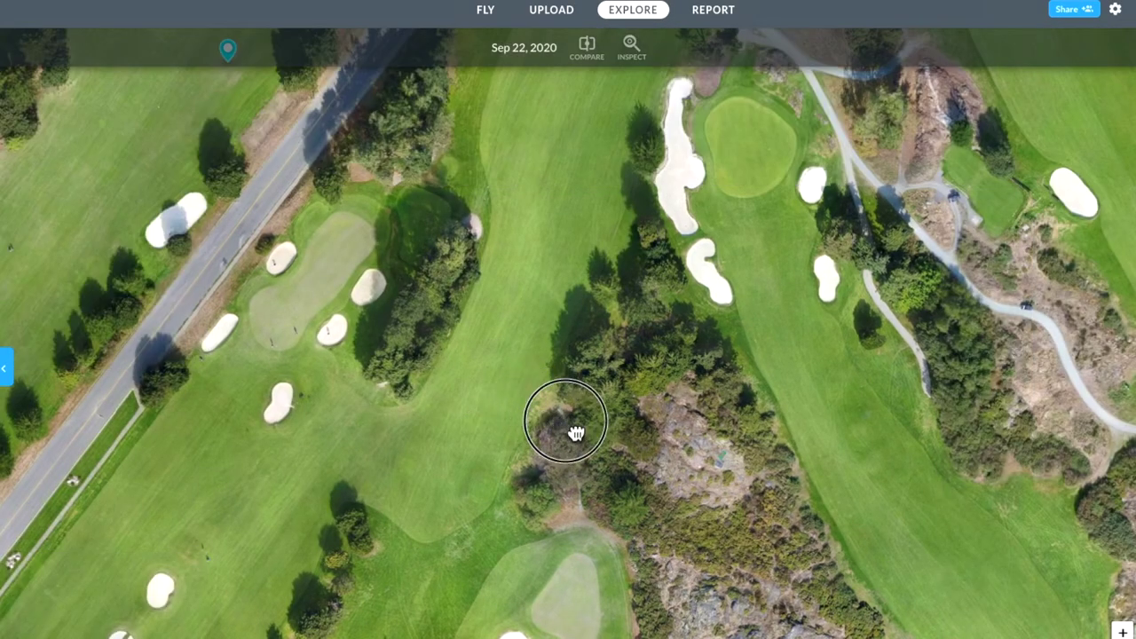
# Step: Examine the fairways around the location marker, the clubhouse and parking lot, and the purple outlined area
pyautogui.moveTo(576, 434); pyautogui.dragTo(812, 541)
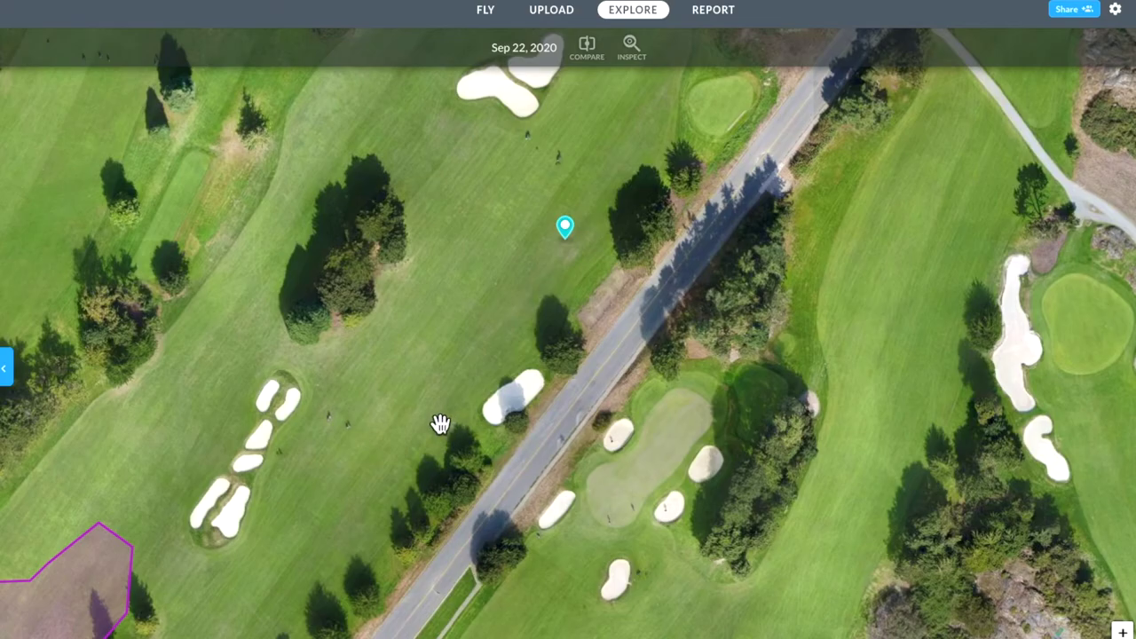
pyautogui.scroll(-3, 440, 424)
pyautogui.moveTo(440, 425); pyautogui.dragTo(564, 557)
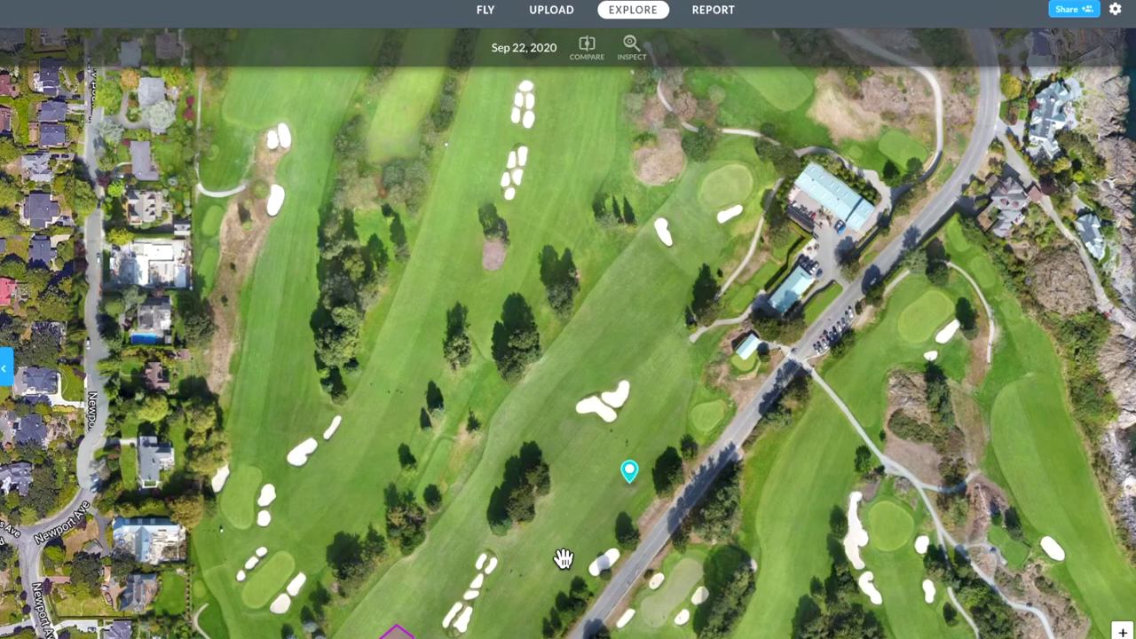
pyautogui.moveTo(564, 557); pyautogui.dragTo(519, 503)
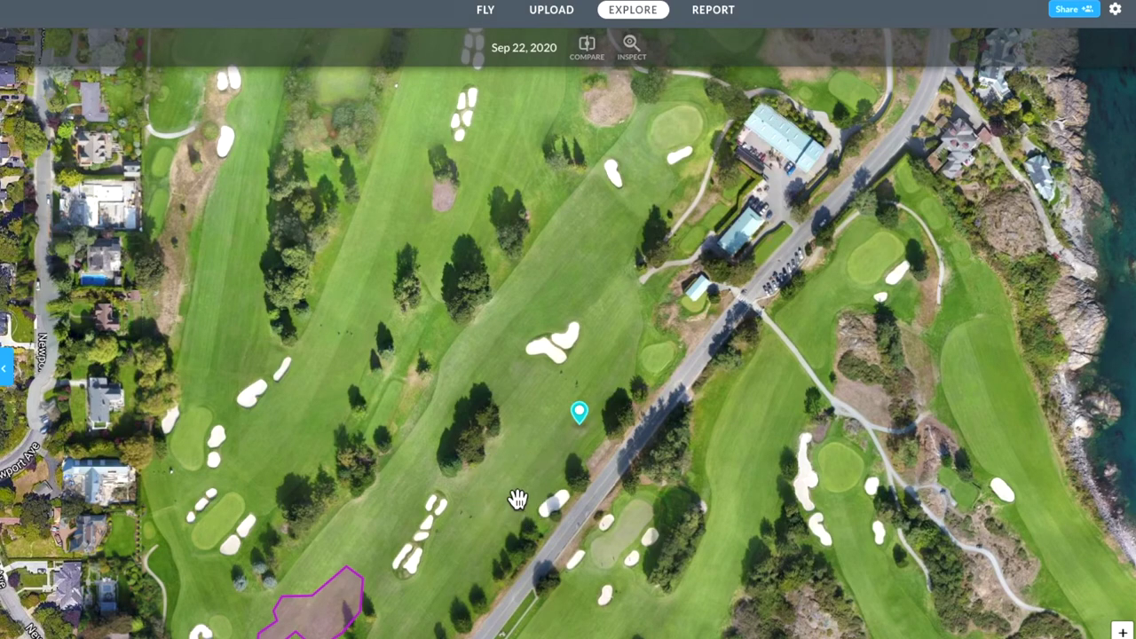
pyautogui.moveTo(387, 547); pyautogui.dragTo(371, 444)
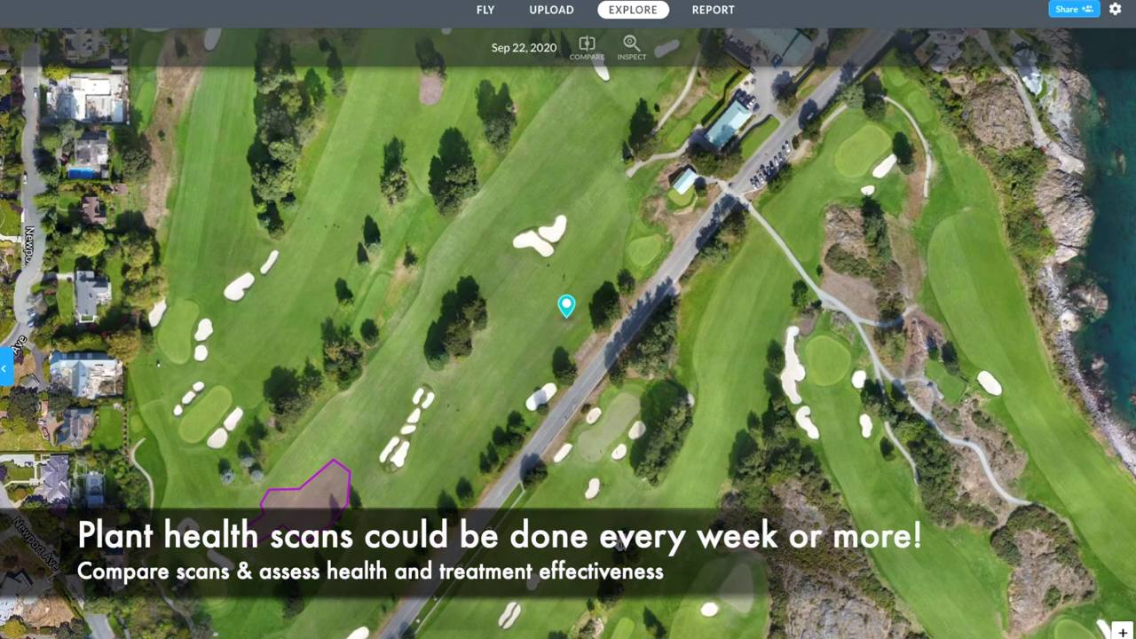
pyautogui.moveTo(615, 547); pyautogui.dragTo(596, 563)
pyautogui.moveTo(385, 393); pyautogui.dragTo(488, 544)
pyautogui.moveTo(471, 383); pyautogui.dragTo(507, 525)
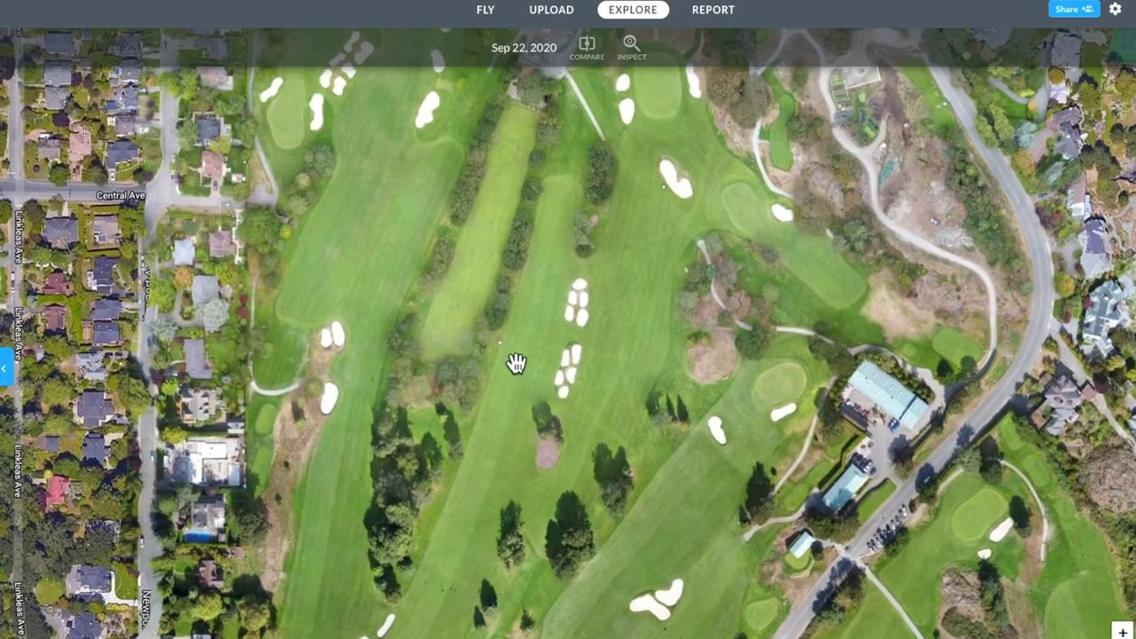
pyautogui.moveTo(509, 323); pyautogui.dragTo(281, 330)
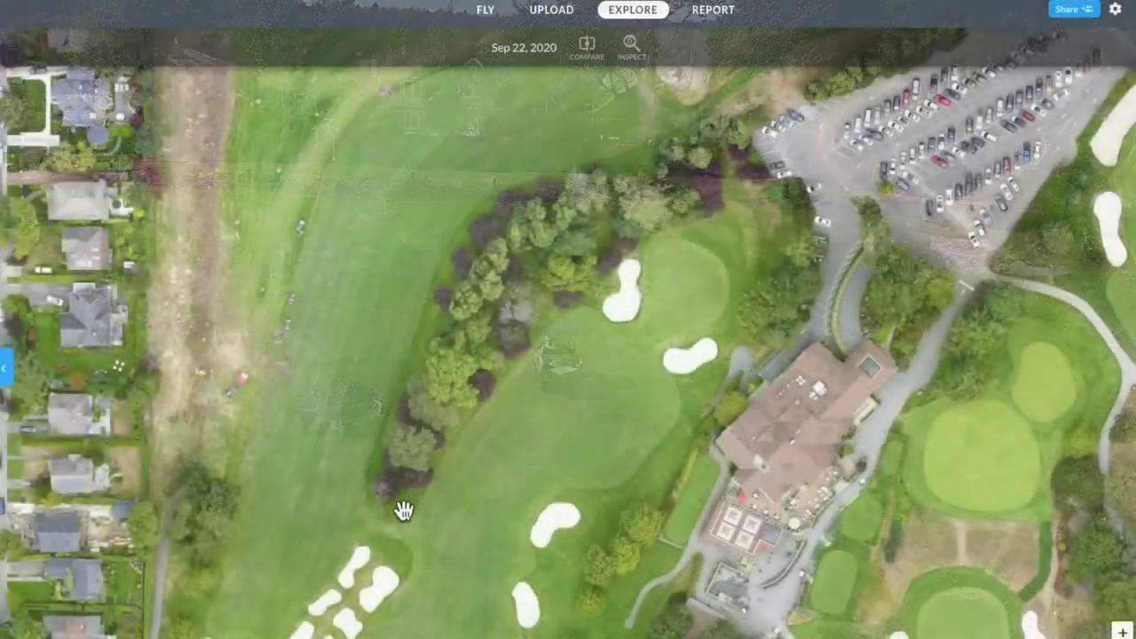
pyautogui.moveTo(602, 548); pyautogui.dragTo(558, 520)
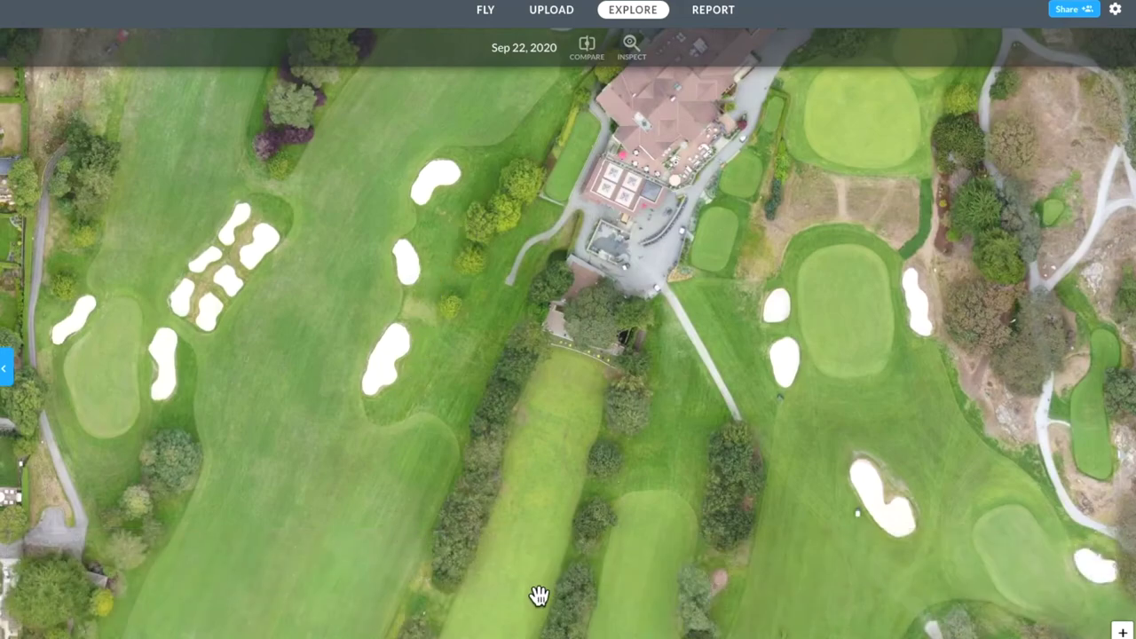
pyautogui.moveTo(539, 596); pyautogui.dragTo(426, 332)
pyautogui.moveTo(642, 456); pyautogui.dragTo(573, 337)
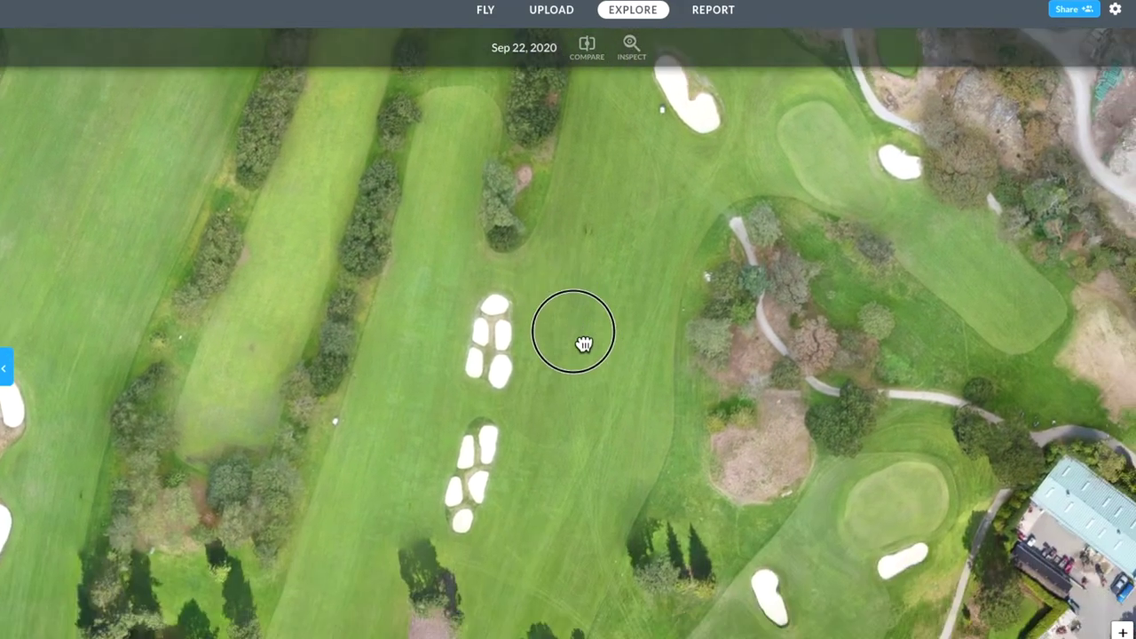
pyautogui.scroll(-3, 621, 435)
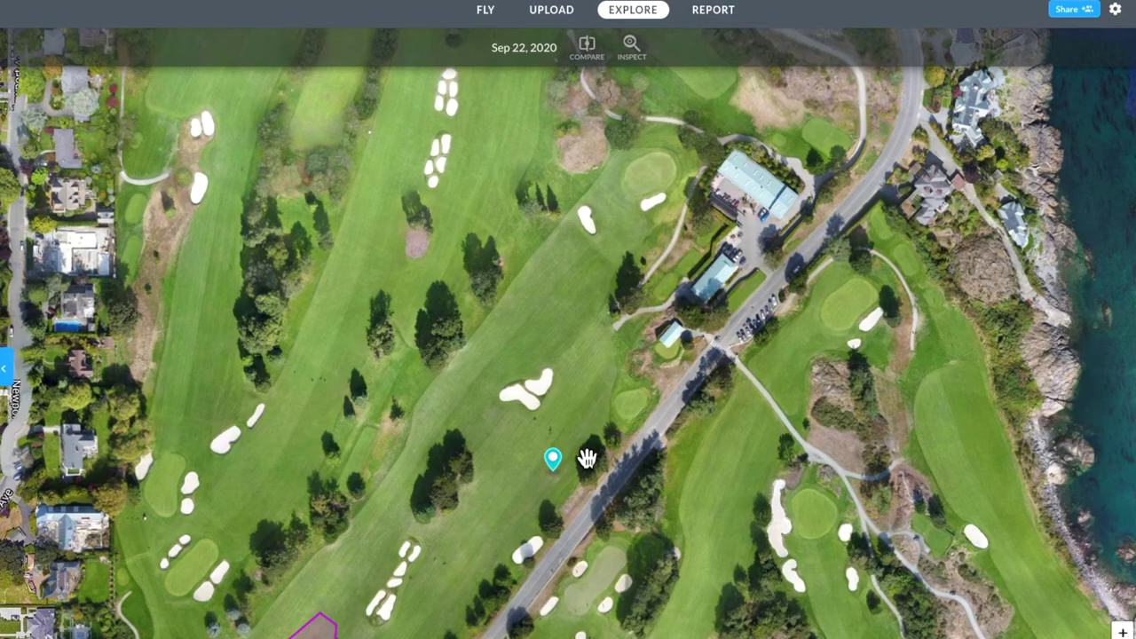
pyautogui.moveTo(707, 556); pyautogui.dragTo(586, 395)
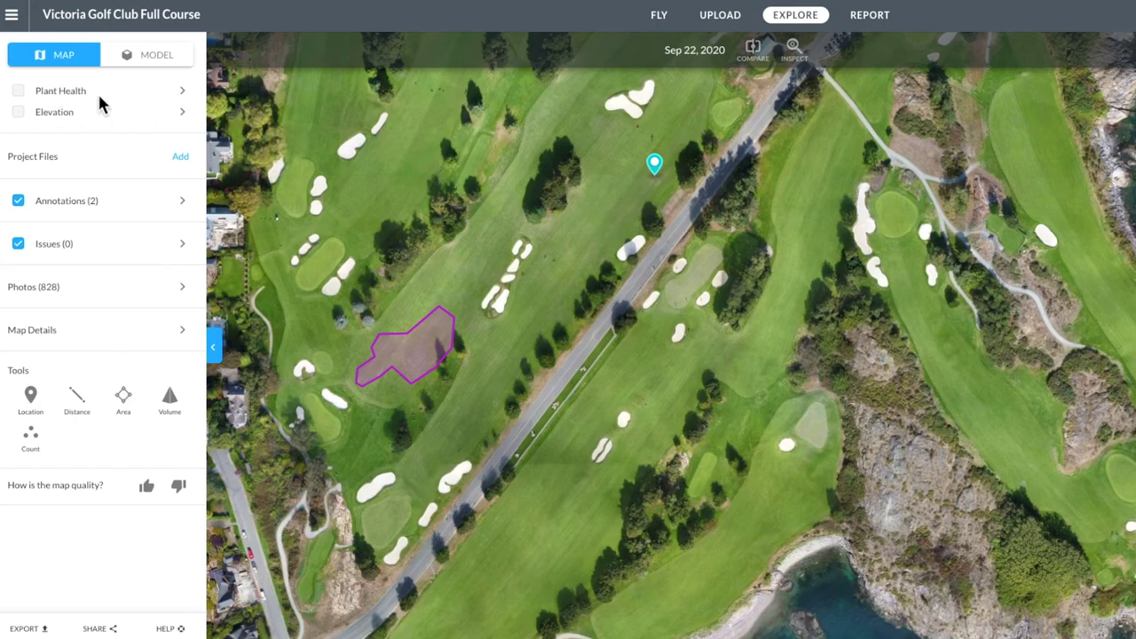
# Step: Show the Plant Health layer over the golf course map
pyautogui.click(32, 104)
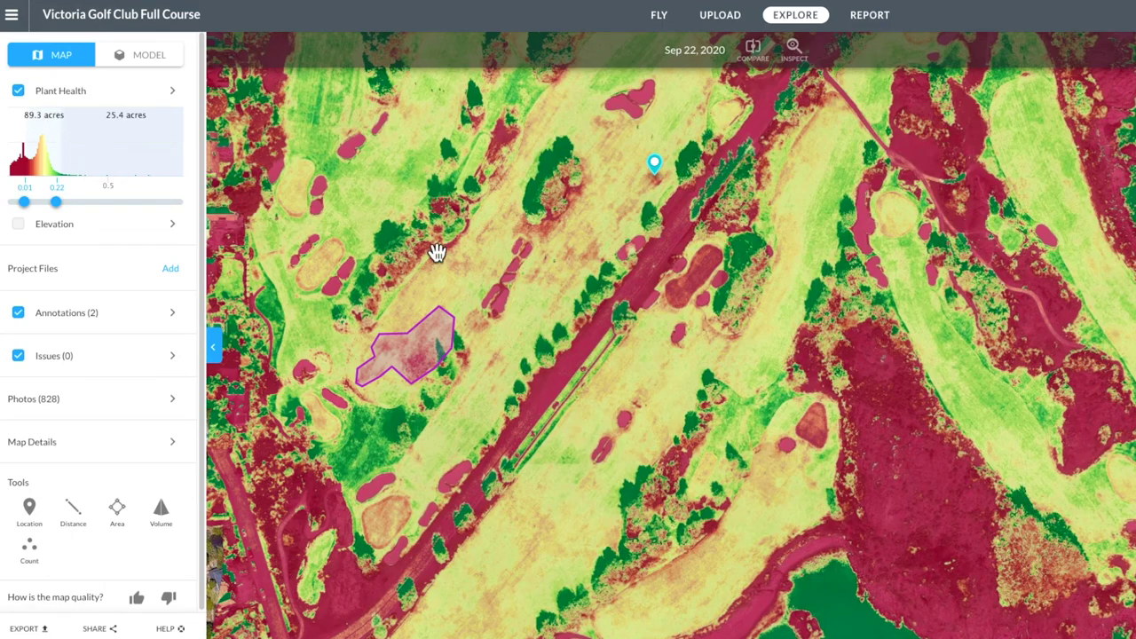
pyautogui.moveTo(683, 293)
pyautogui.mouseDown()
pyautogui.moveTo(696, 381)
pyautogui.moveTo(755, 450)
pyautogui.moveTo(776, 513)
pyautogui.mouseUp()
pyautogui.moveTo(621, 264)
pyautogui.mouseDown()
pyautogui.moveTo(673, 461)
pyautogui.moveTo(611, 390)
pyautogui.moveTo(642, 446)
pyautogui.moveTo(690, 472)
pyautogui.mouseUp()
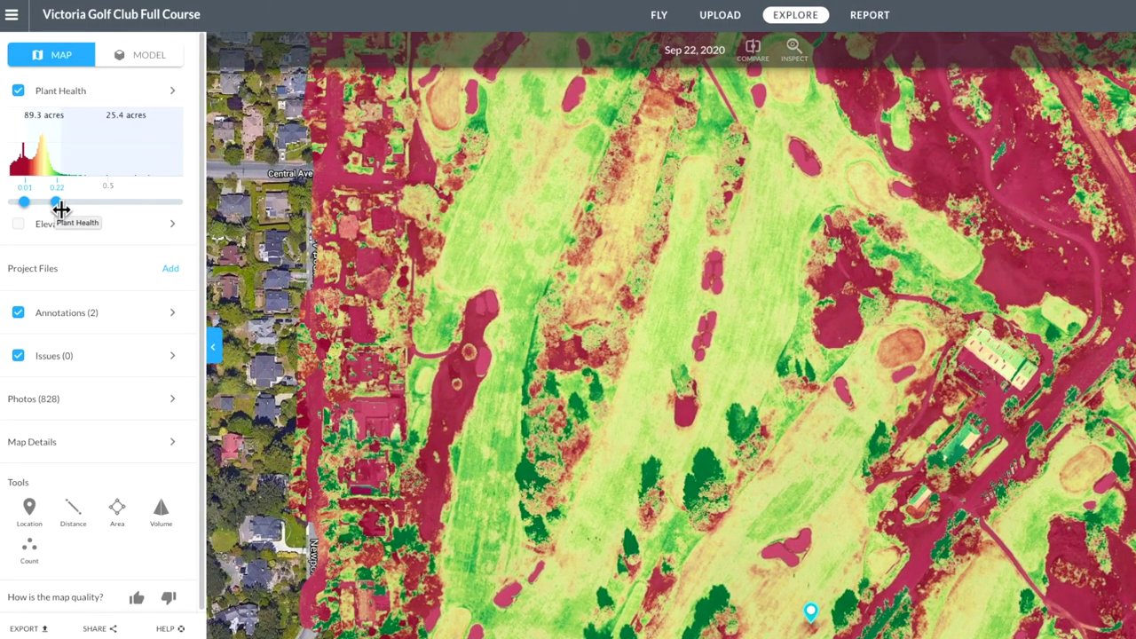
# Step: Try Plant Health upper limits of 0.29 and 0.4, and settle on 0.23
pyautogui.moveTo(59, 206); pyautogui.dragTo(71, 205)
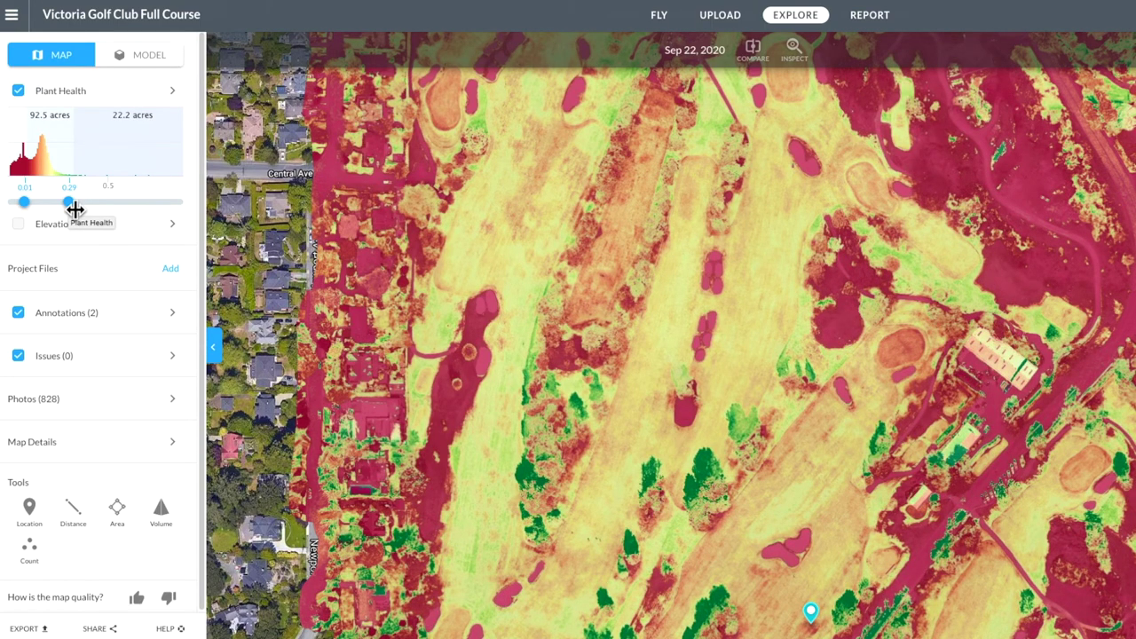
pyautogui.moveTo(75, 209); pyautogui.dragTo(88, 205)
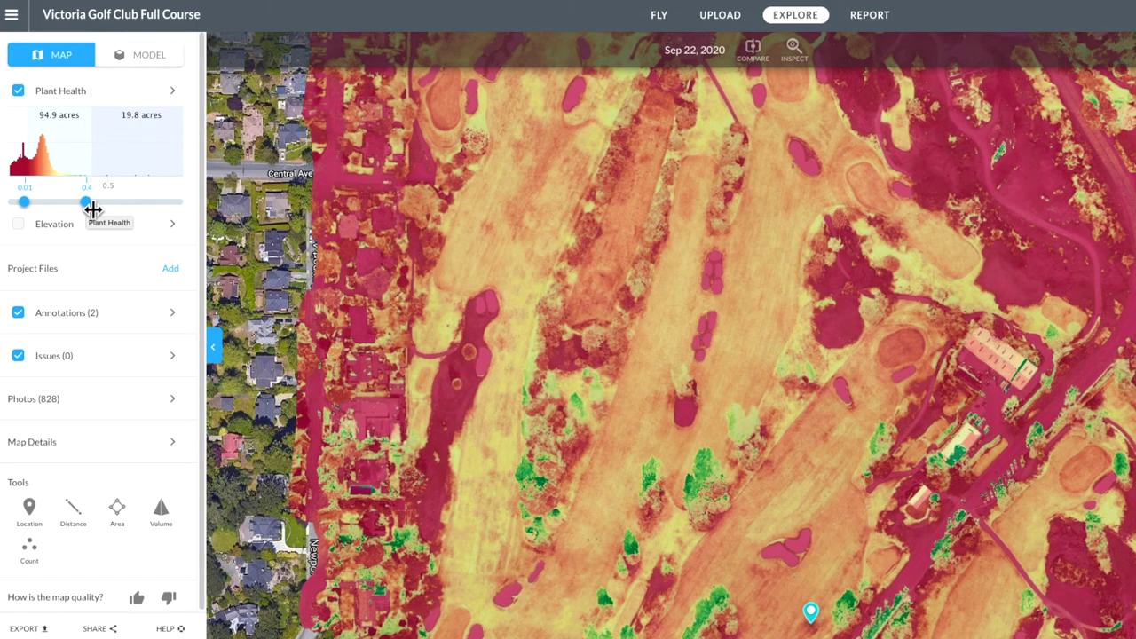
pyautogui.moveTo(92, 210); pyautogui.dragTo(65, 209)
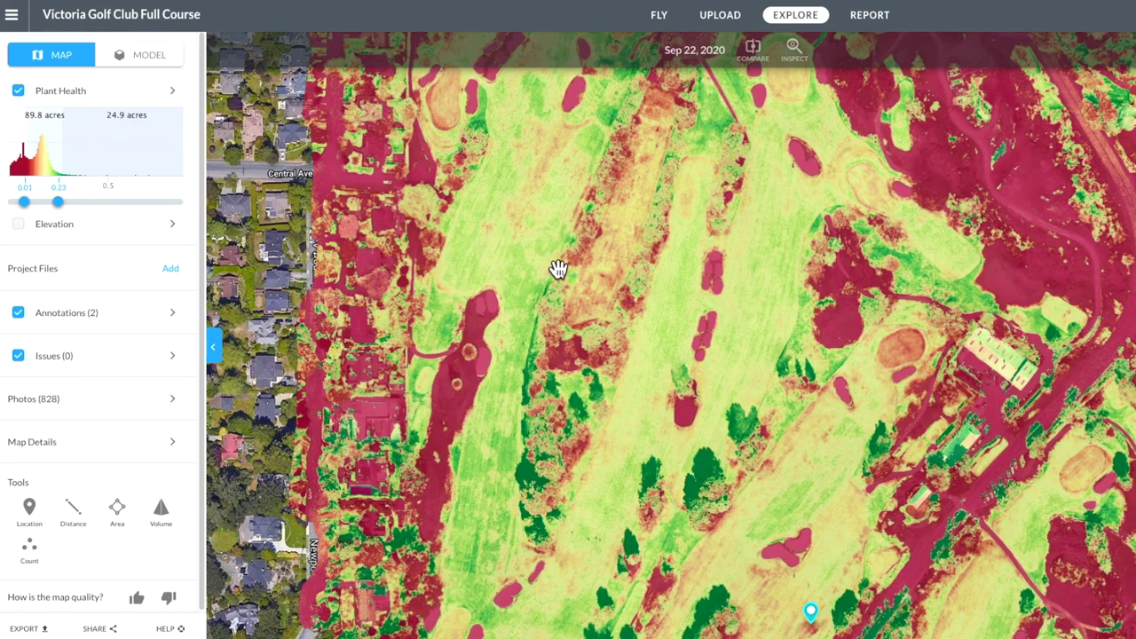
# Step: Examine plant health across the northern fairways and greens, the purple outlined area and the turf around the location marker
pyautogui.moveTo(555, 222); pyautogui.dragTo(505, 396)
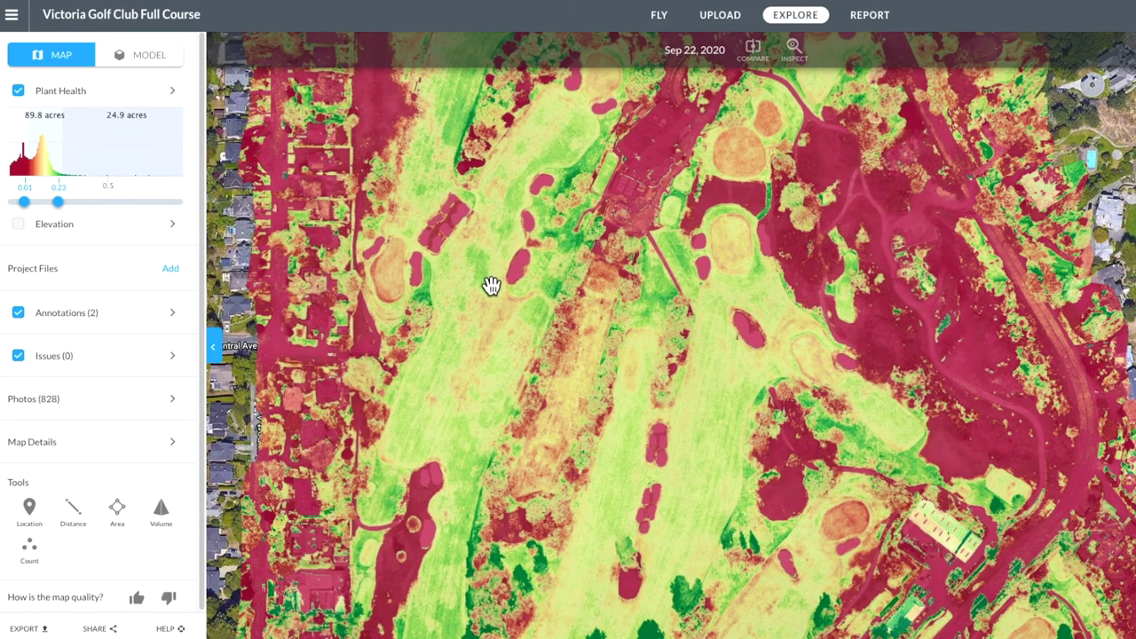
pyautogui.moveTo(492, 351); pyautogui.dragTo(497, 399)
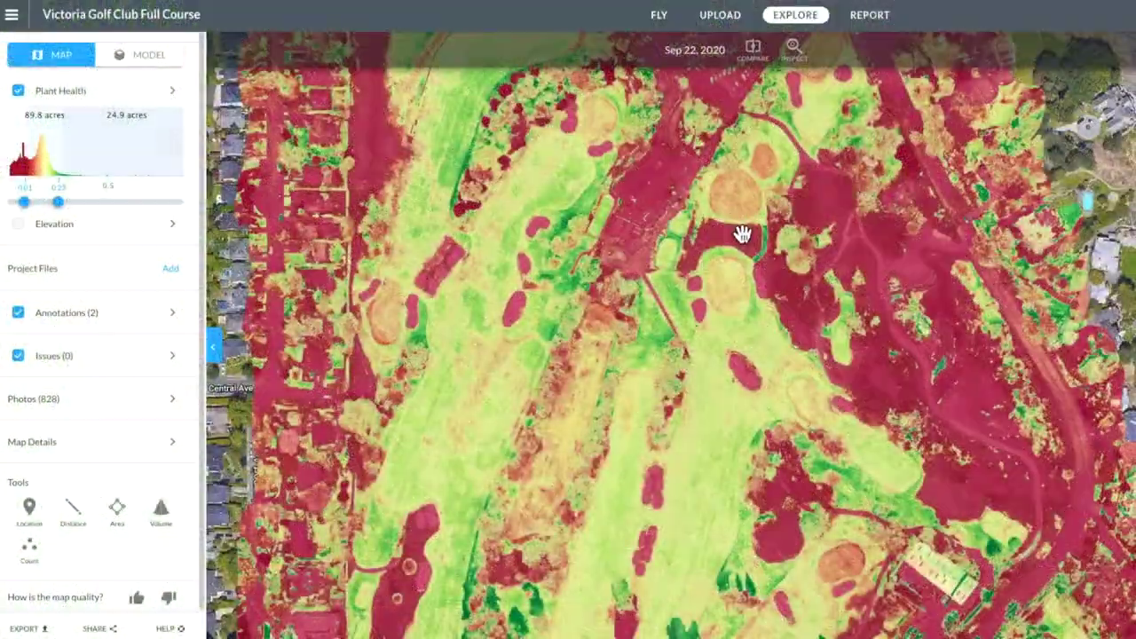
pyautogui.moveTo(737, 447); pyautogui.dragTo(733, 282)
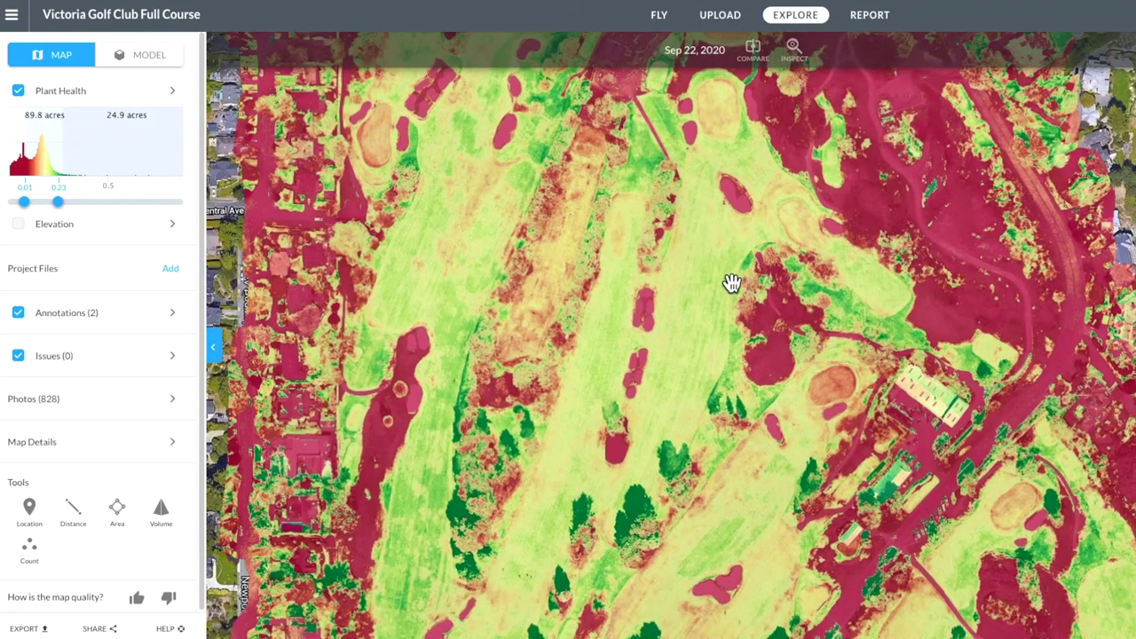
pyautogui.moveTo(738, 505); pyautogui.dragTo(718, 352)
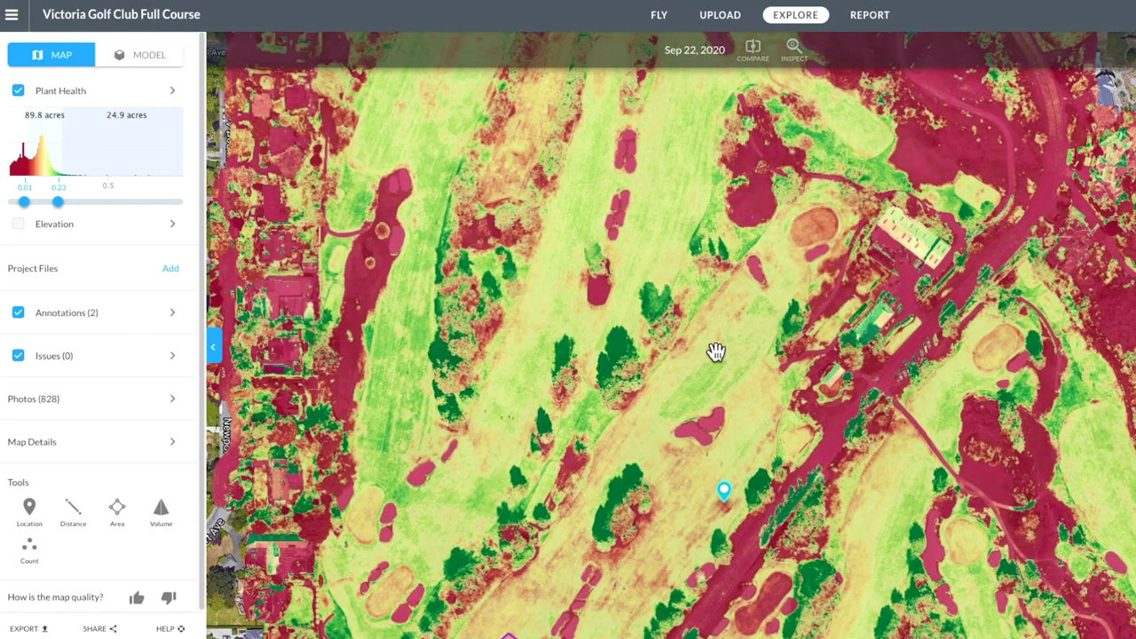
pyautogui.moveTo(713, 435); pyautogui.dragTo(689, 222)
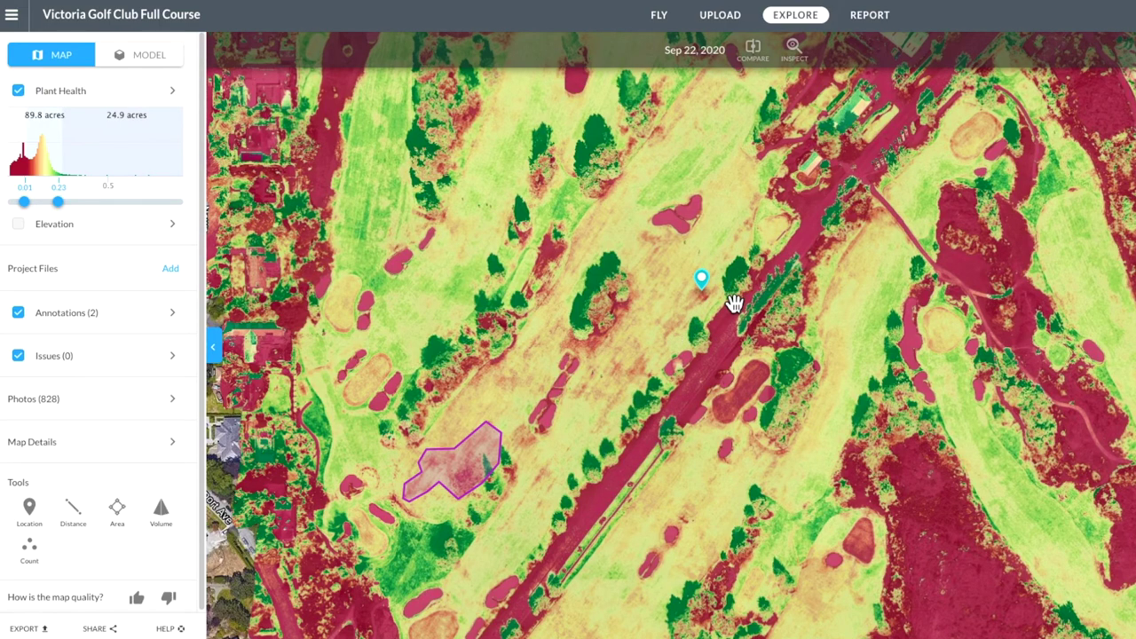
pyautogui.moveTo(743, 482); pyautogui.dragTo(824, 428)
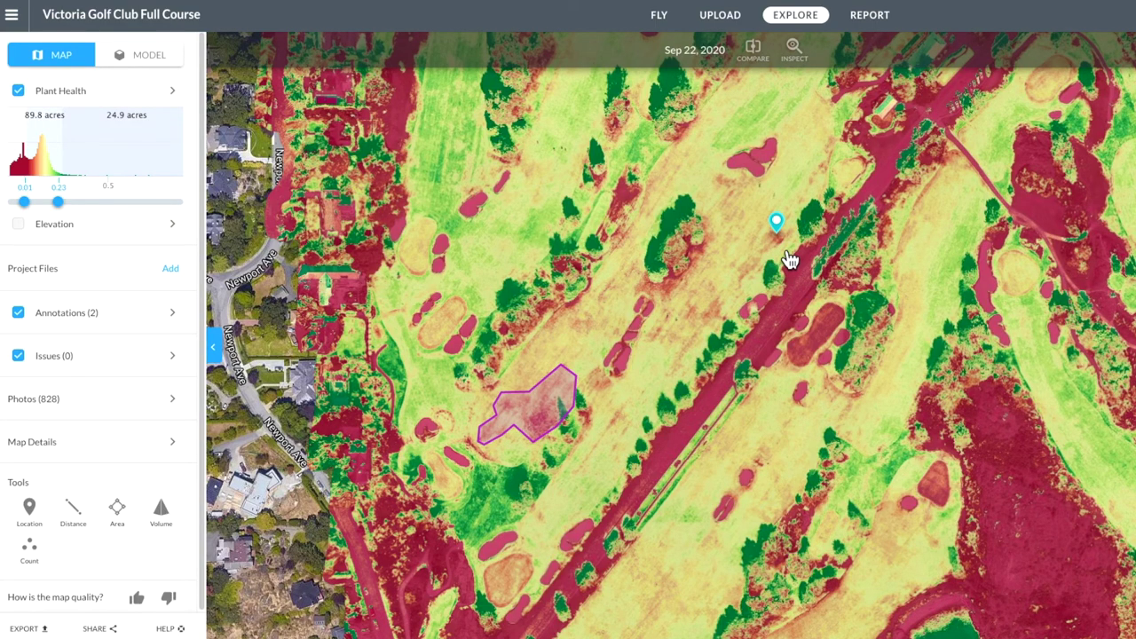
pyautogui.scroll(3, 790, 260)
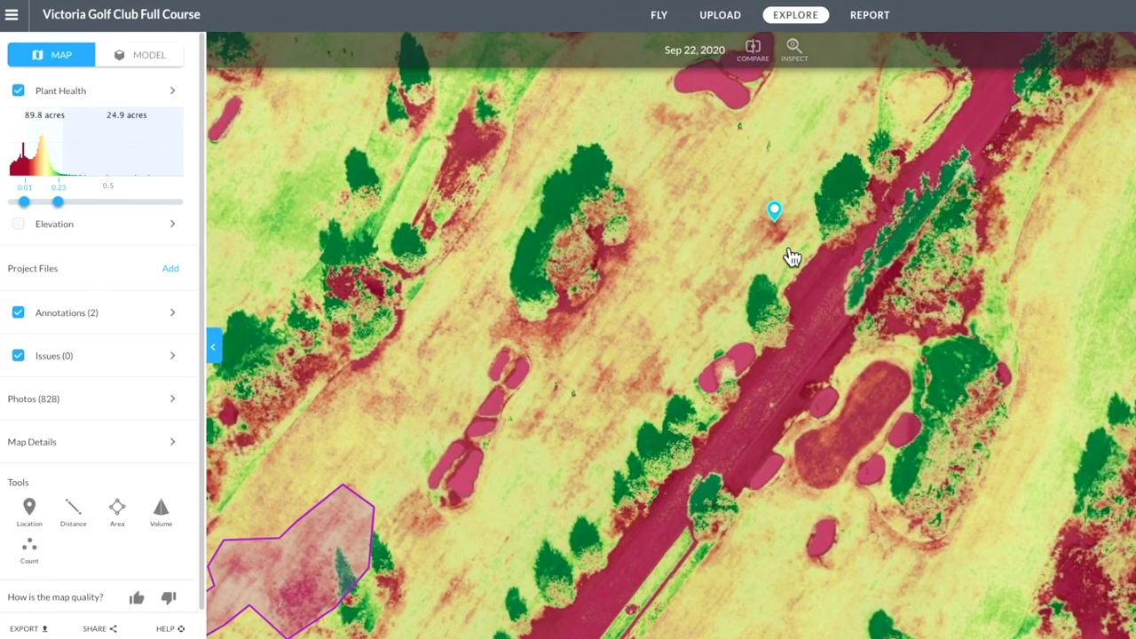
pyautogui.scroll(2, 790, 258)
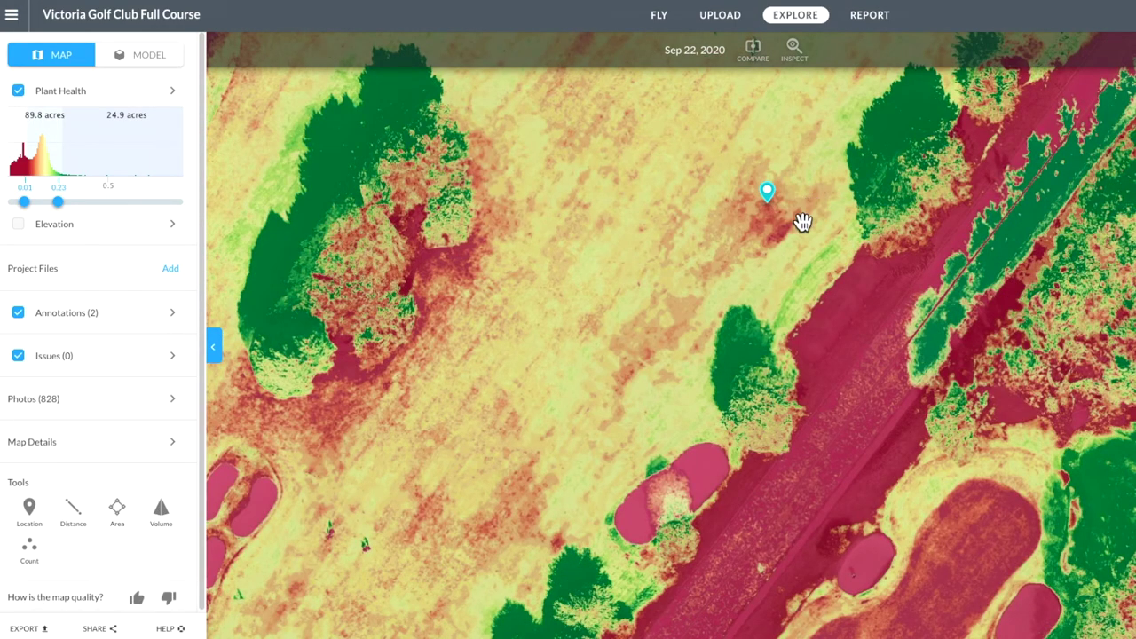
# Step: Hide the Plant Health layer and examine the natural-color turf around the location marker
pyautogui.click(18, 90)
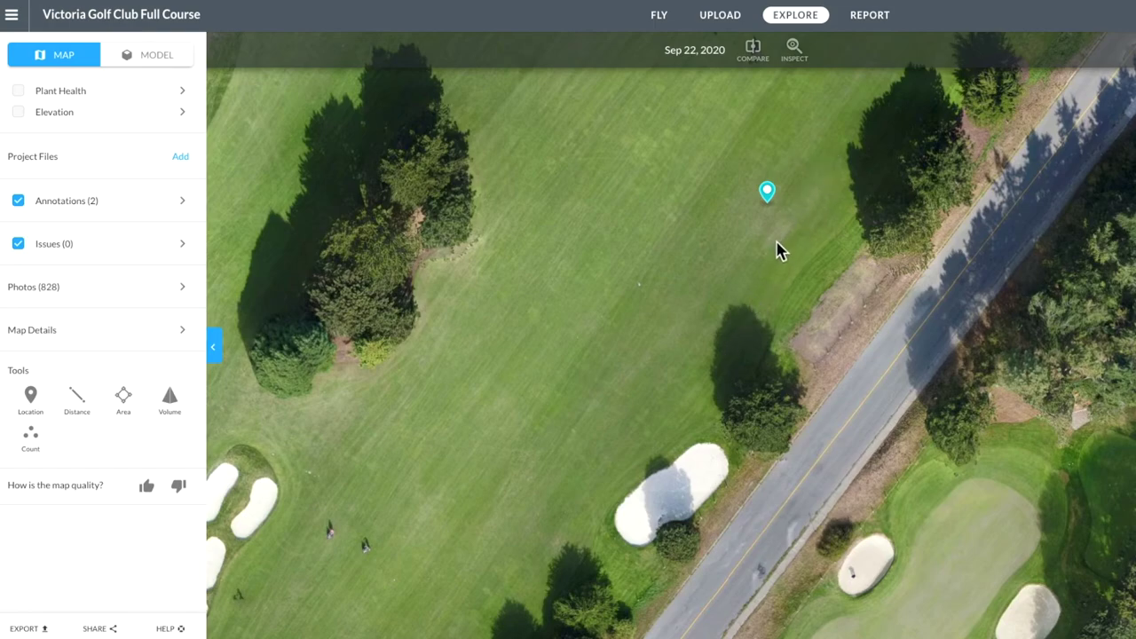
pyautogui.scroll(2, 785, 229)
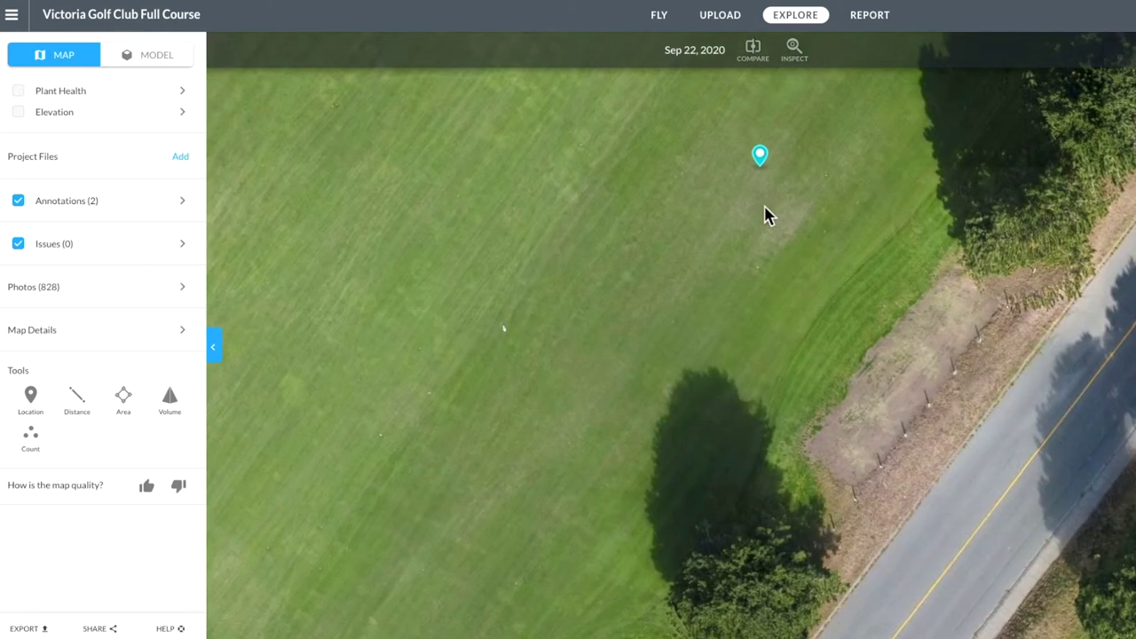
pyautogui.scroll(2, 768, 217)
pyautogui.moveTo(752, 228)
pyautogui.mouseDown()
pyautogui.moveTo(791, 296)
pyautogui.moveTo(817, 387)
pyautogui.mouseUp()
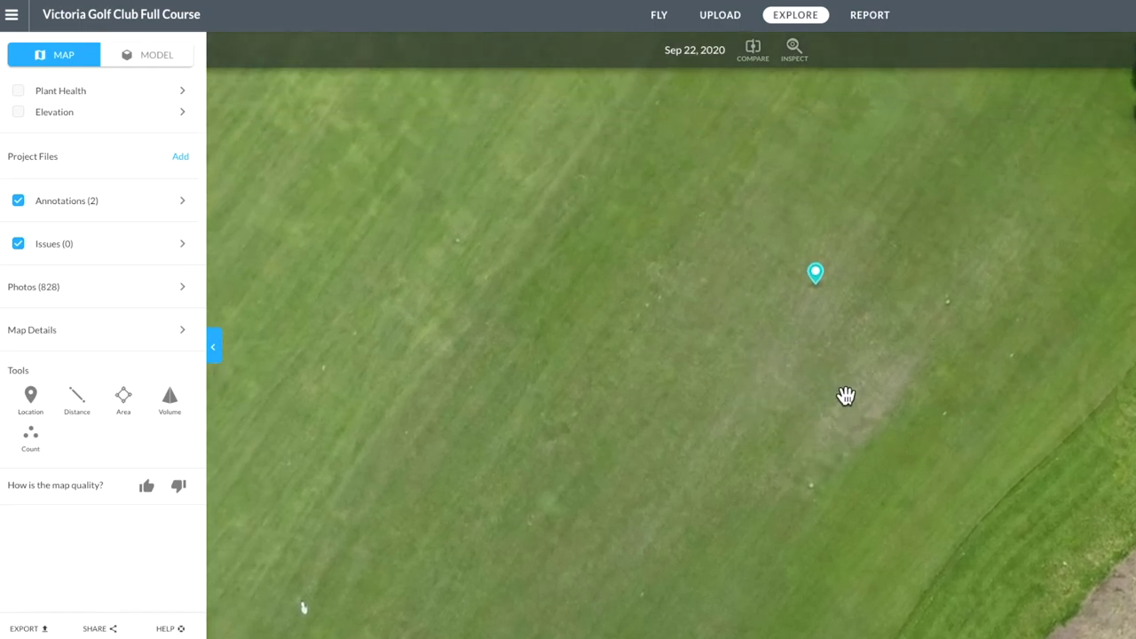
pyautogui.scroll(-3, 834, 351)
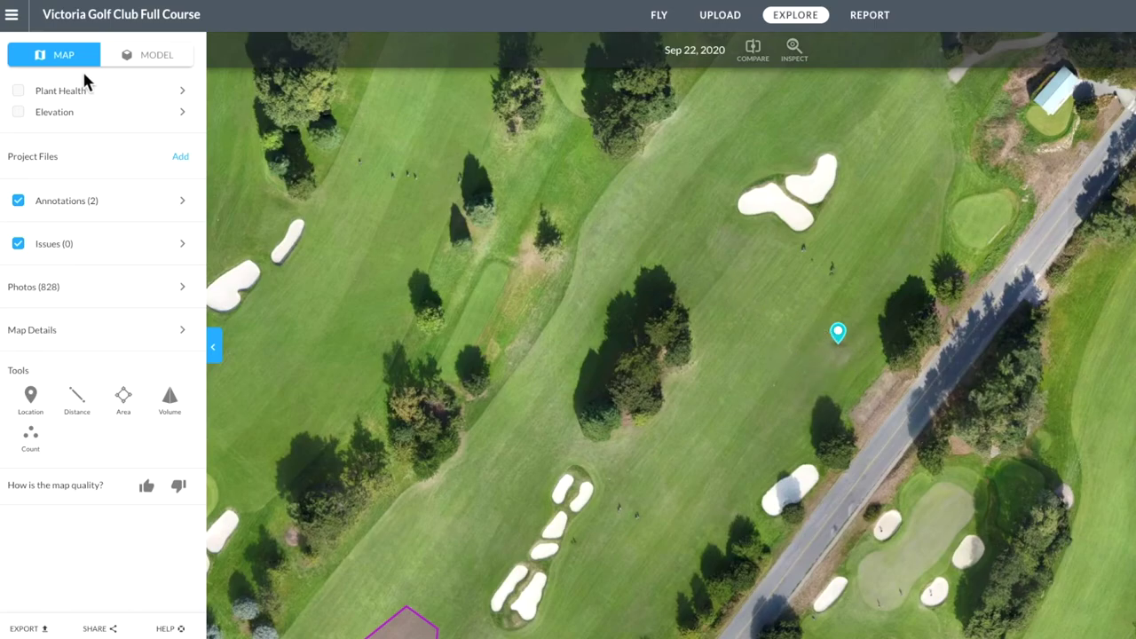
# Step: Open the Stressed Area #1 location annotation and change its marker color to green
pyautogui.click(839, 342)
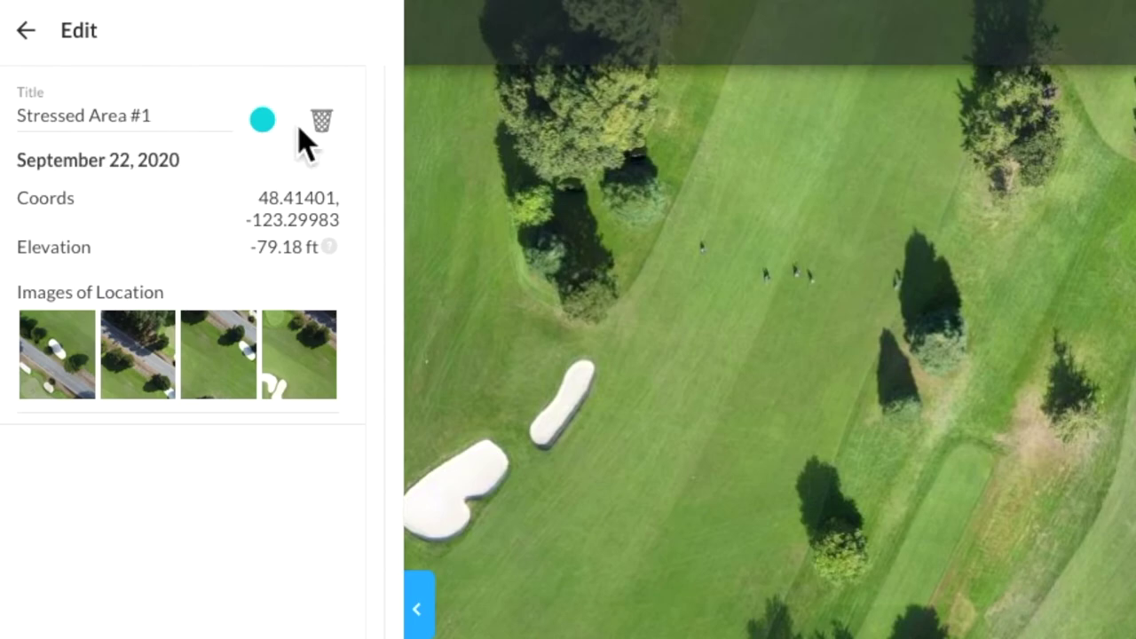
pyautogui.moveTo(195, 121); pyautogui.dragTo(8, 119)
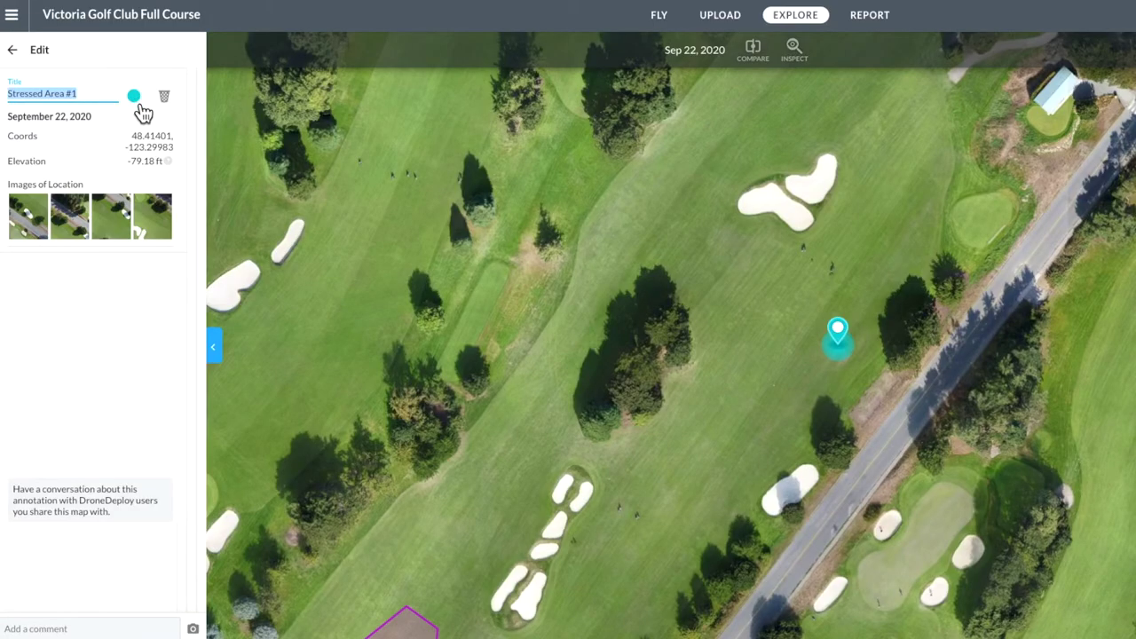
pyautogui.click(137, 102)
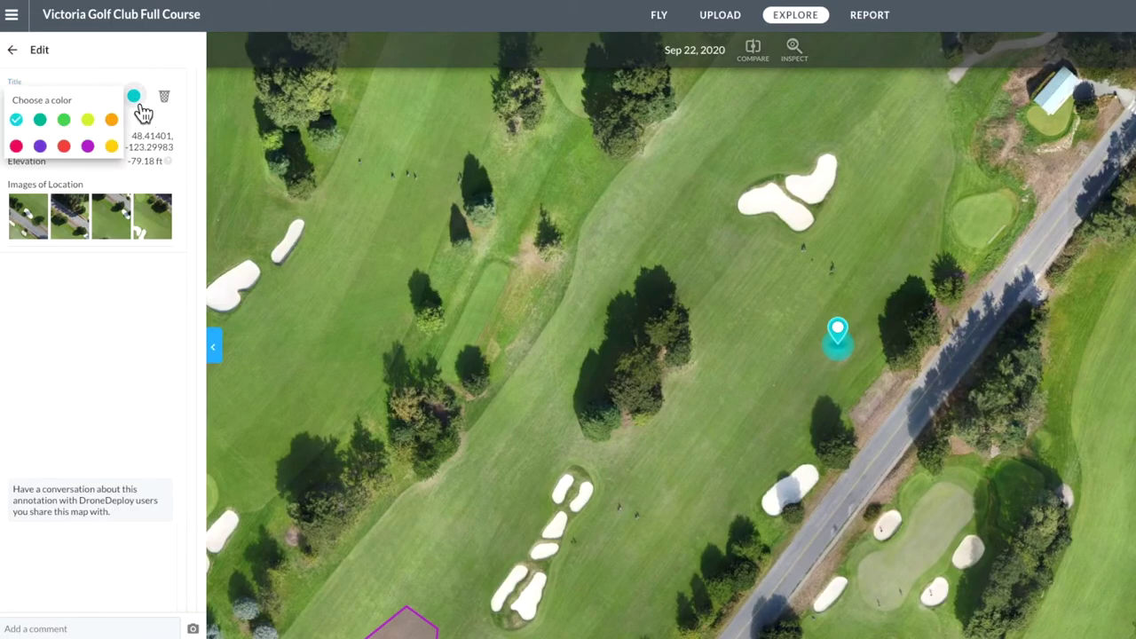
pyautogui.click(63, 119)
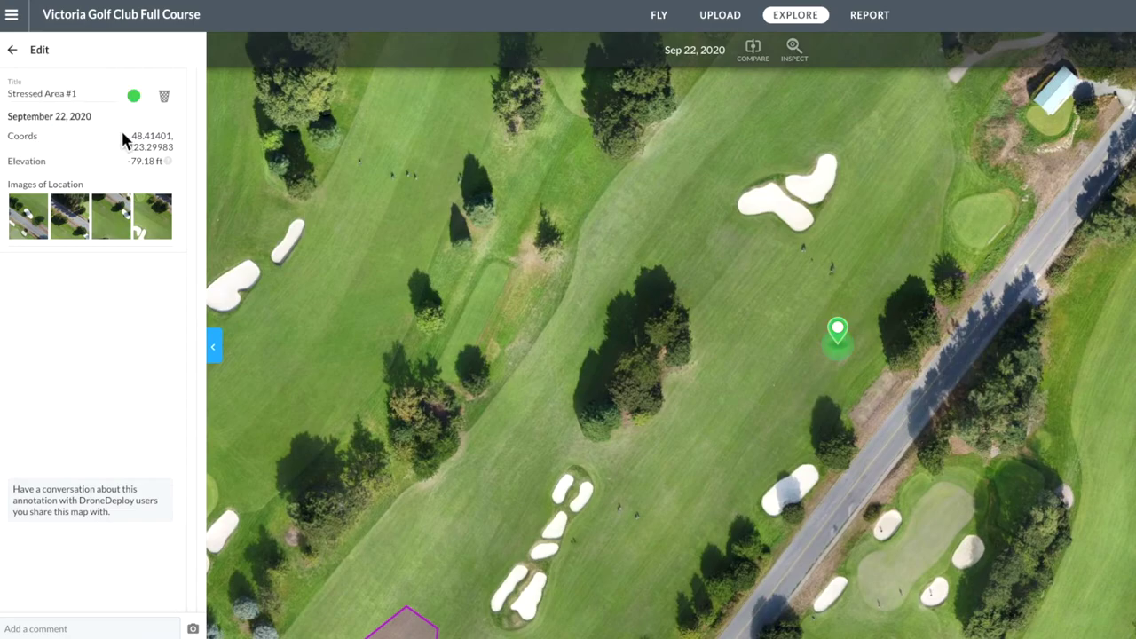
# Step: Try crimson and yellow for the Stressed Area #1 marker, set it back to green, and inspect its coordinates
pyautogui.click(142, 106)
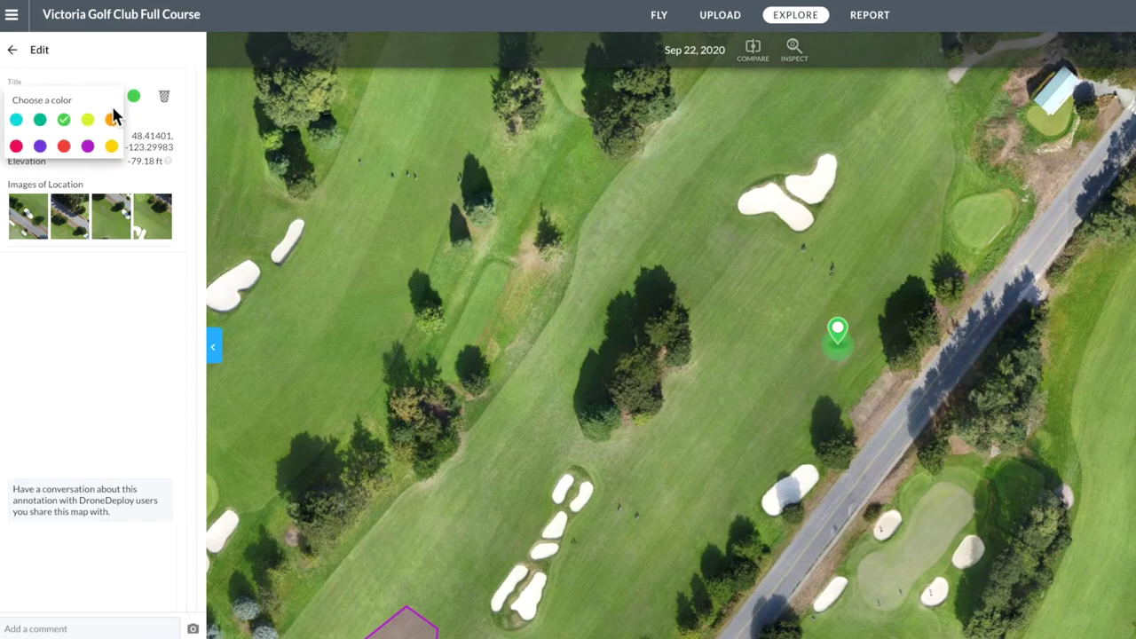
pyautogui.click(16, 146)
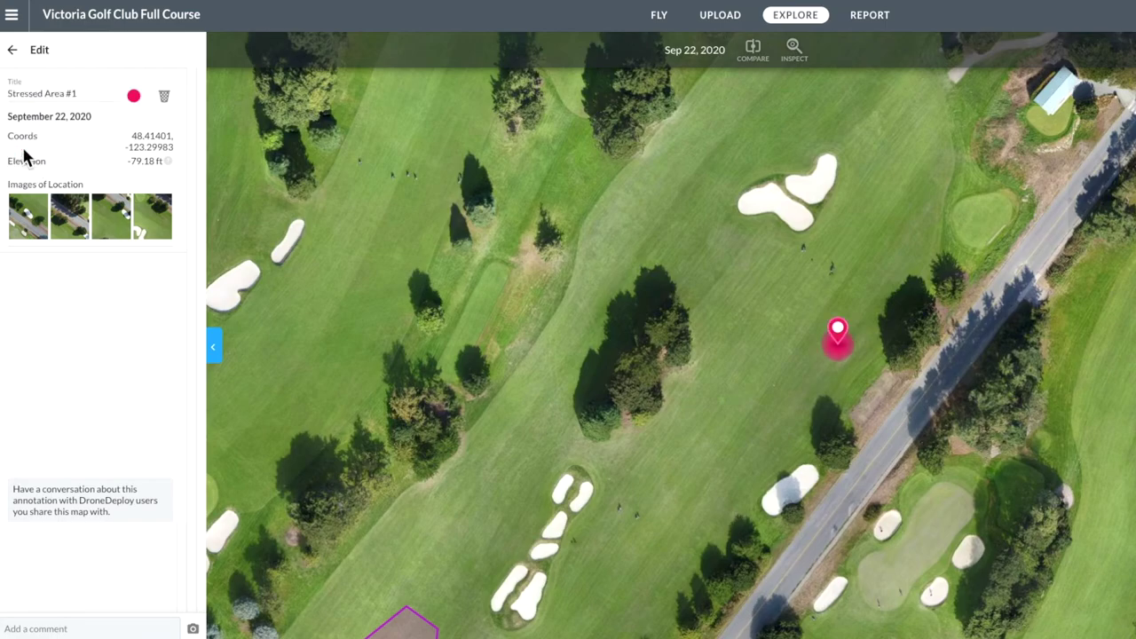
pyautogui.click(139, 107)
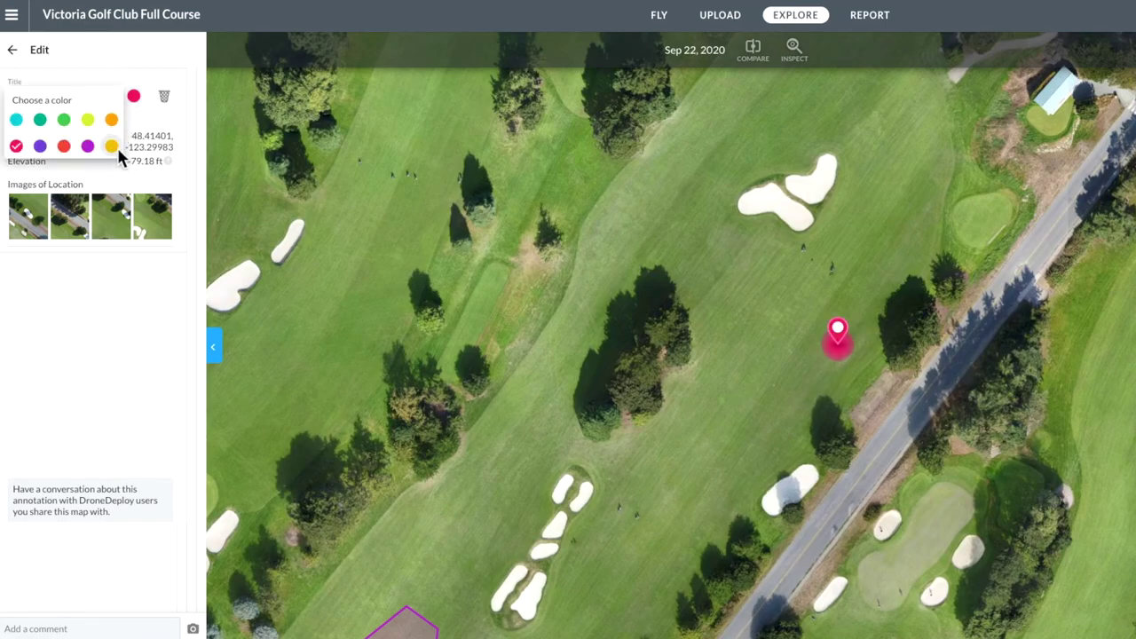
pyautogui.click(111, 146)
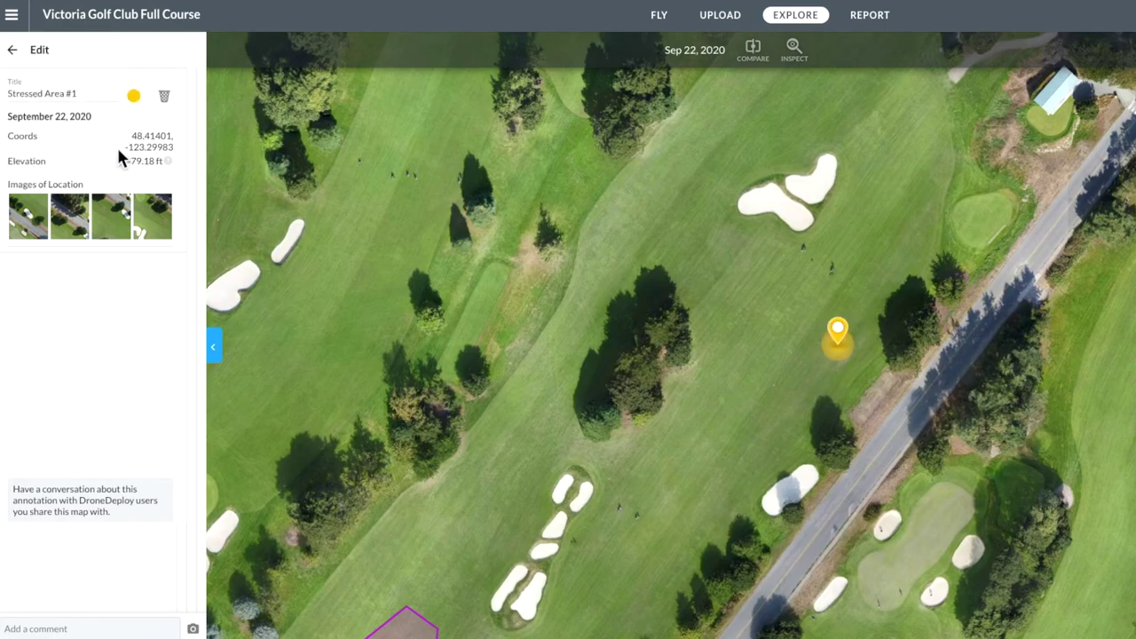
pyautogui.click(135, 97)
pyautogui.click(64, 120)
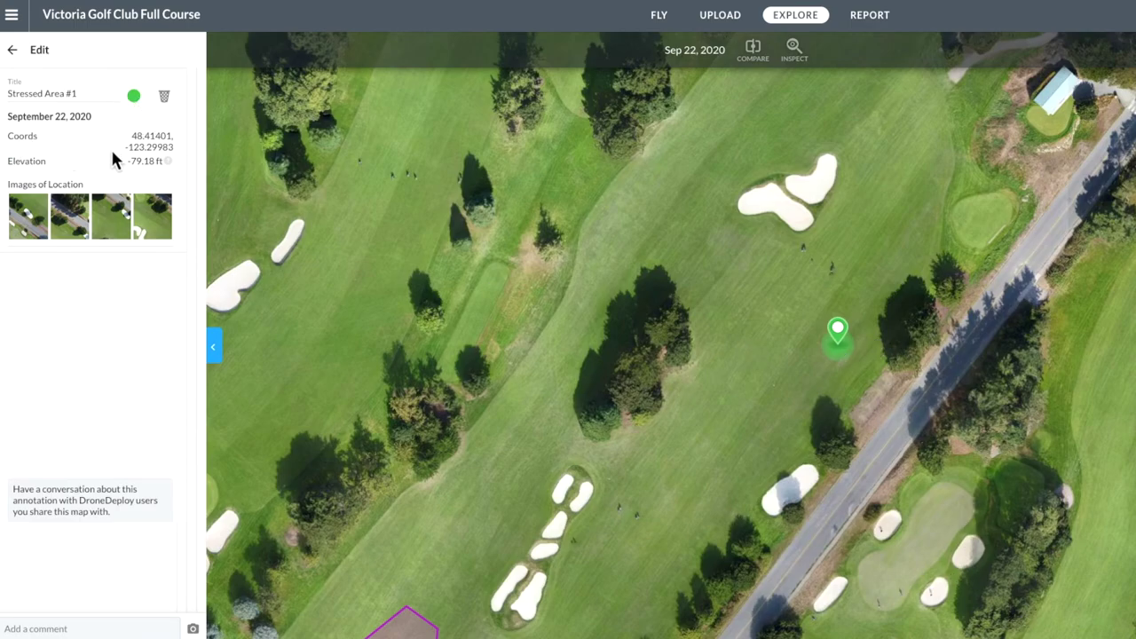
pyautogui.moveTo(131, 135); pyautogui.dragTo(170, 159)
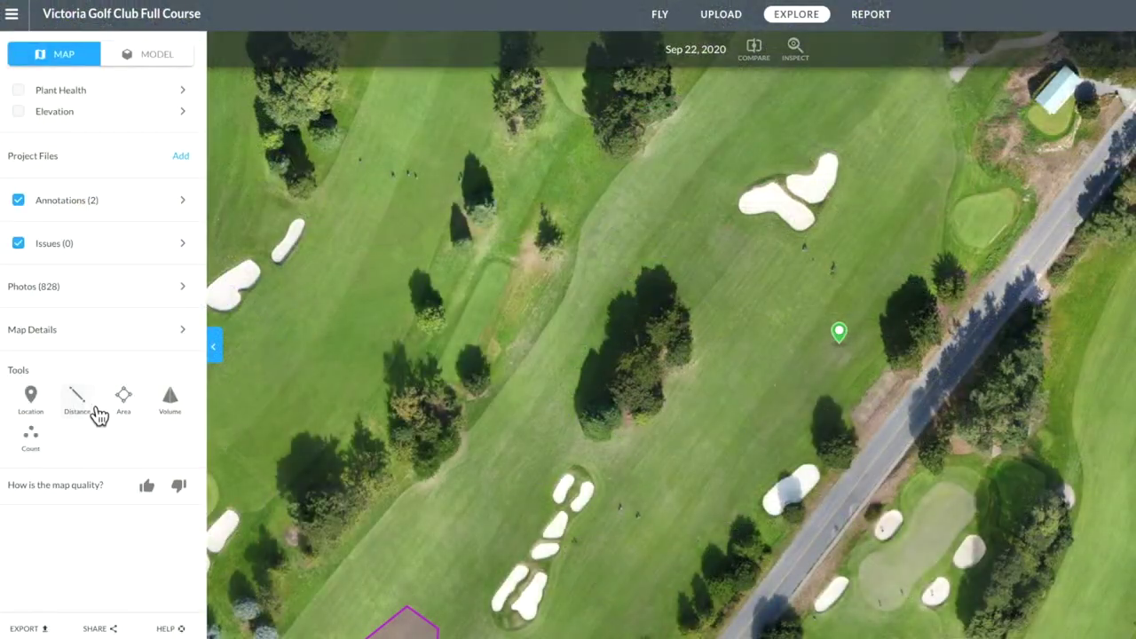
# Step: Measure the distance and slope from the lower edge of the northern bunkers to the Stressed Area #1 marker
pyautogui.click(78, 399)
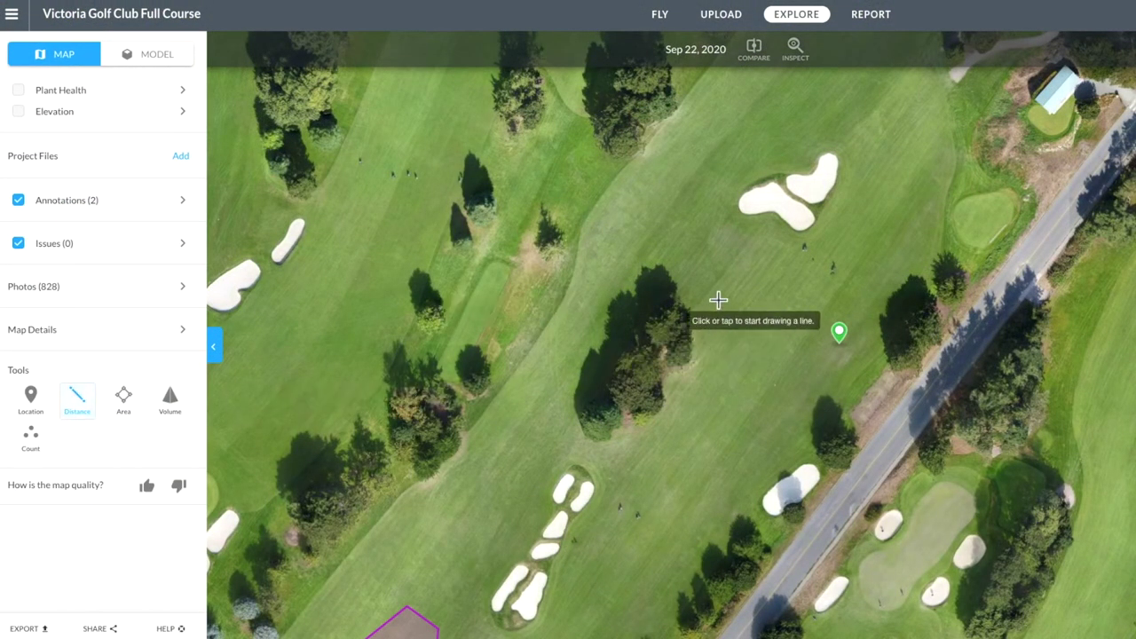
pyautogui.click(800, 223)
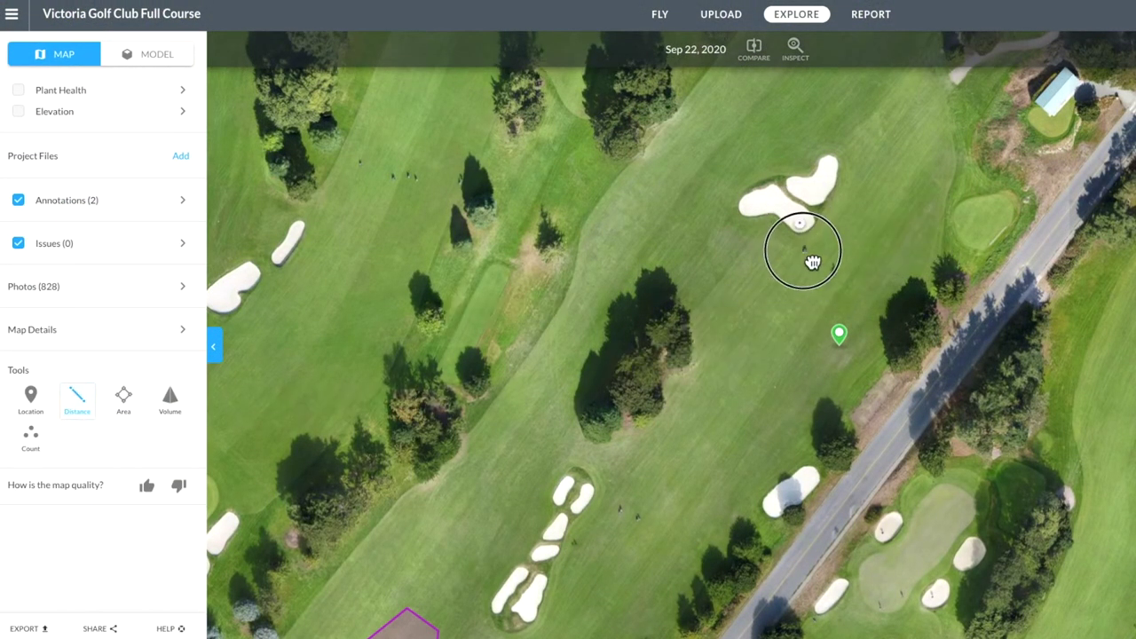
pyautogui.moveTo(812, 260); pyautogui.dragTo(820, 292)
pyautogui.click(855, 395)
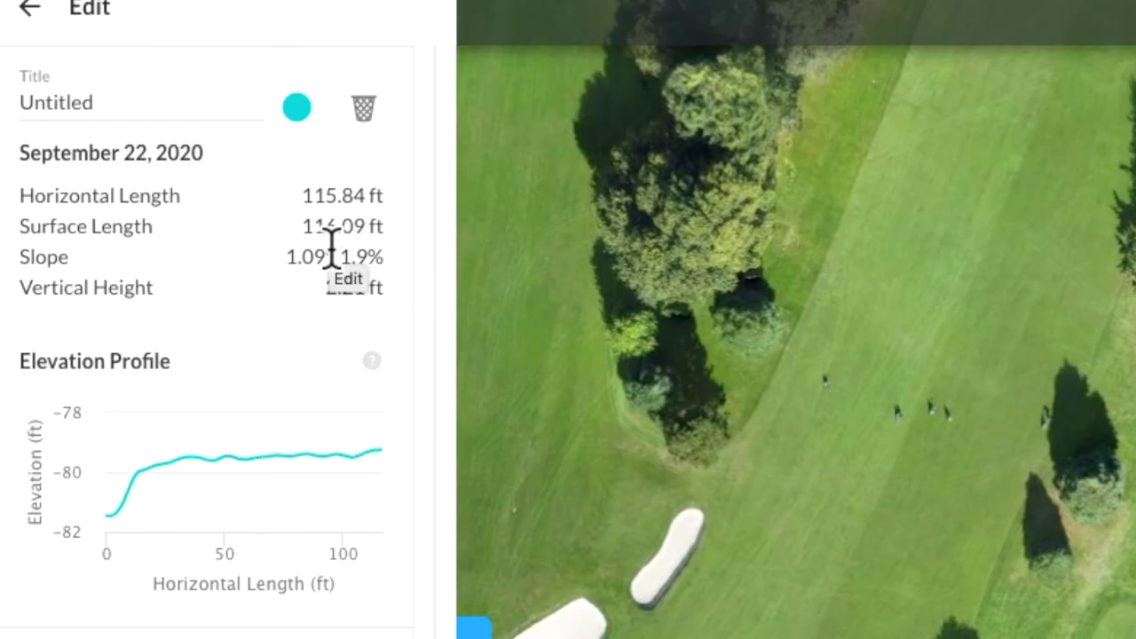
pyautogui.click(312, 213)
pyautogui.moveTo(313, 213); pyautogui.dragTo(355, 238)
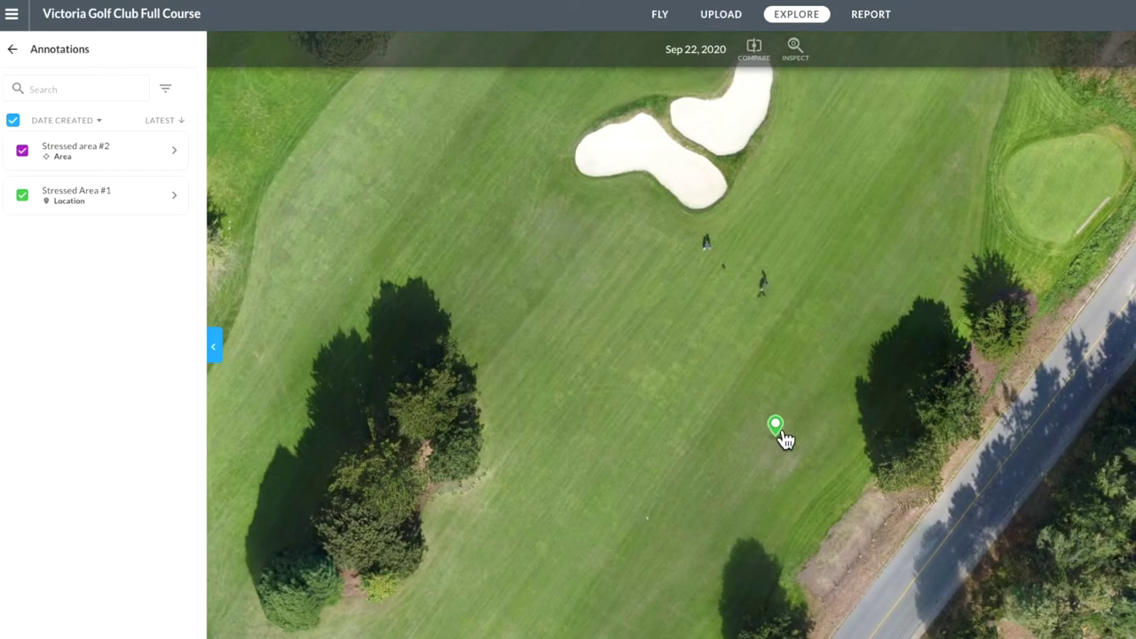
# Step: Open the Stressed Area #1 annotation and examine the discolored turf around its marker up close
pyautogui.click(780, 438)
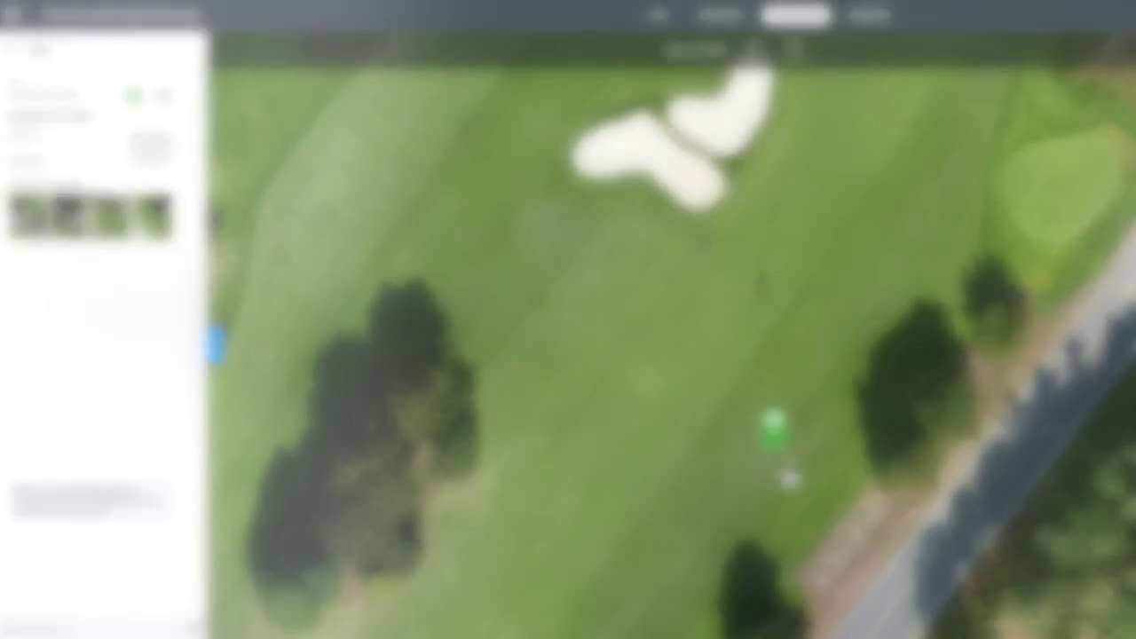
pyautogui.scroll(3, 782, 468)
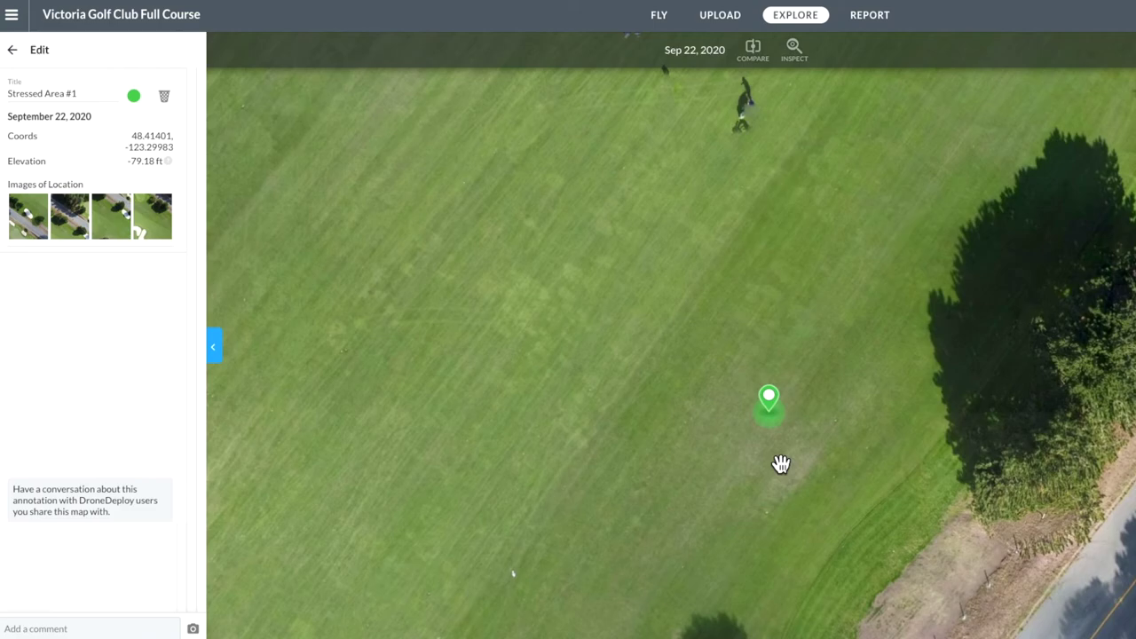
pyautogui.scroll(2, 779, 464)
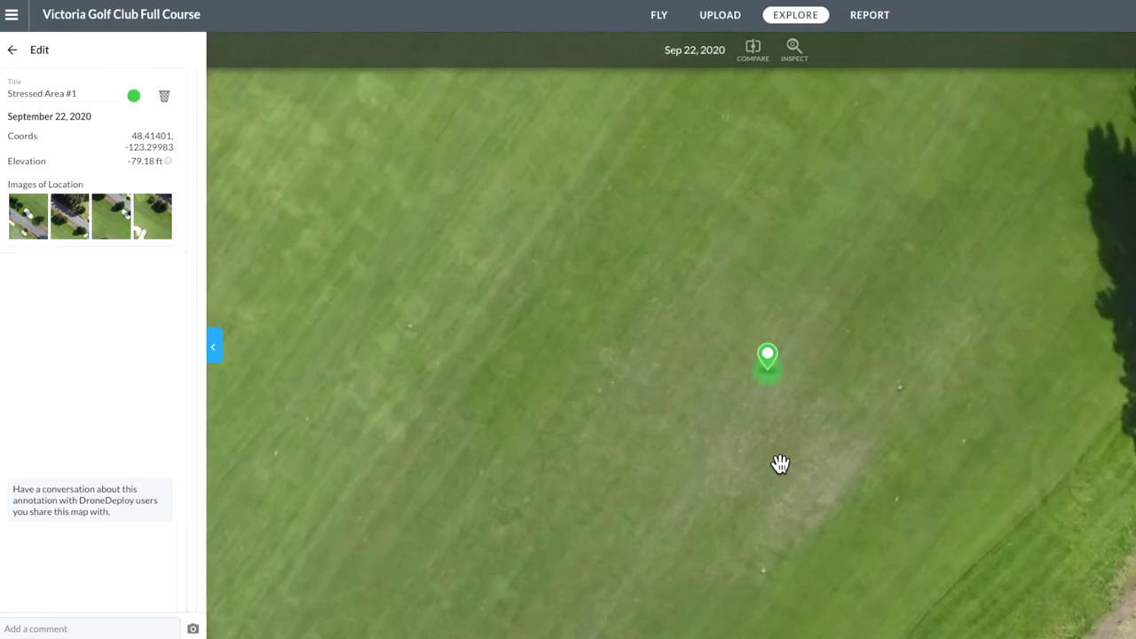
pyautogui.scroll(2, 766, 456)
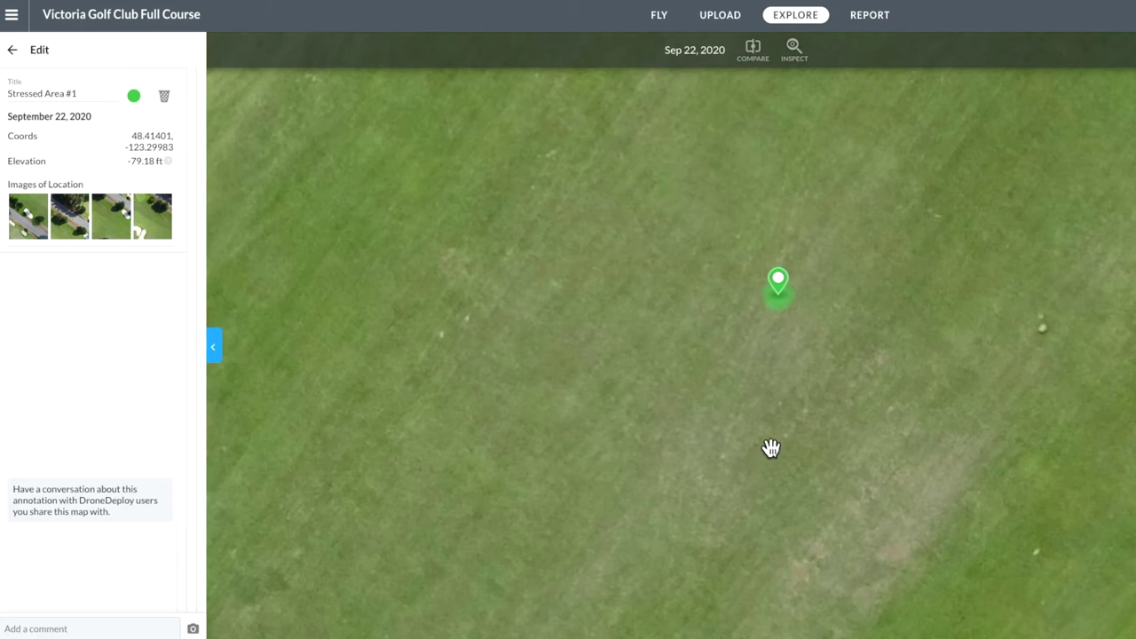
pyautogui.scroll(-2, 771, 449)
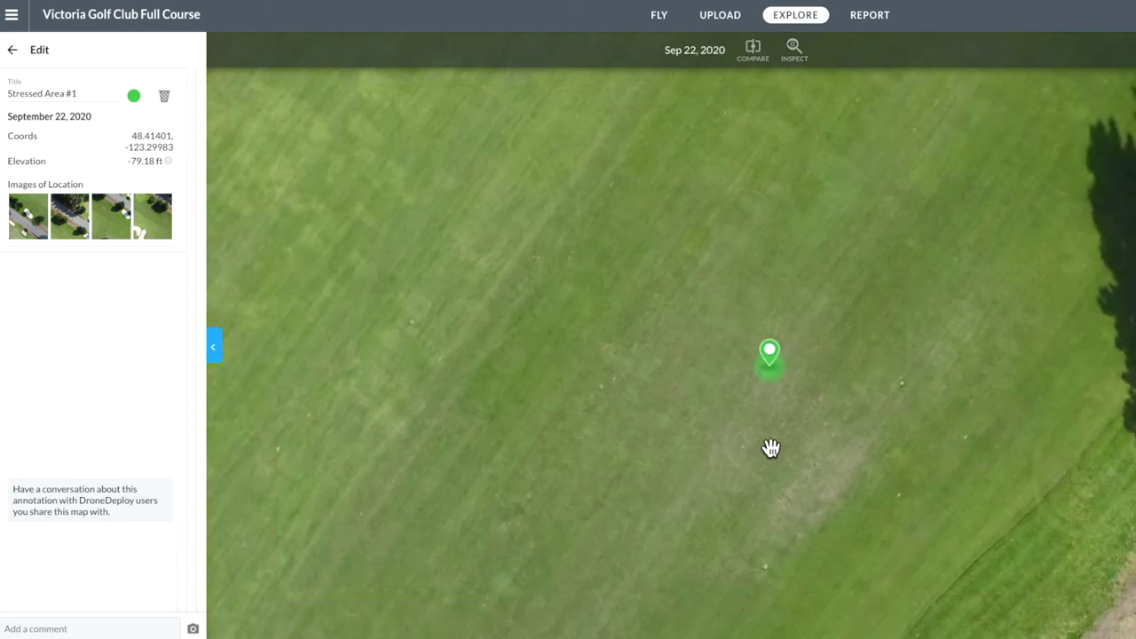
pyautogui.scroll(-1, 771, 448)
pyautogui.scroll(1, 769, 447)
# Step: View the fourth source photo of the Stressed Area #1 location and inspect the worn turf in it
pyautogui.moveTo(163, 230)
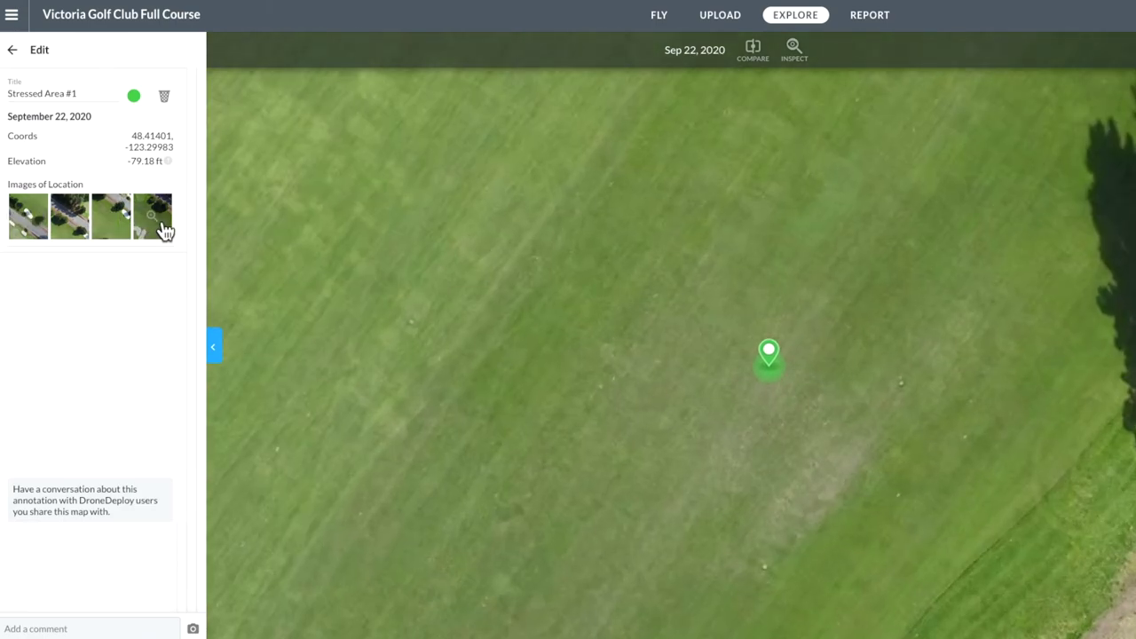
pyautogui.click(160, 229)
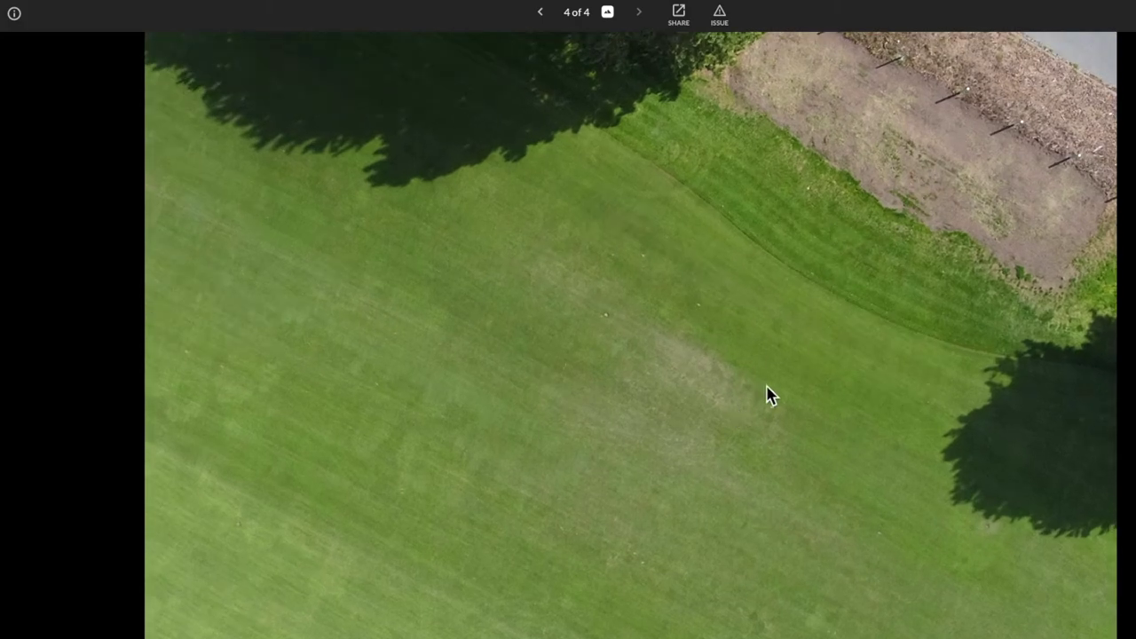
pyautogui.click(665, 347)
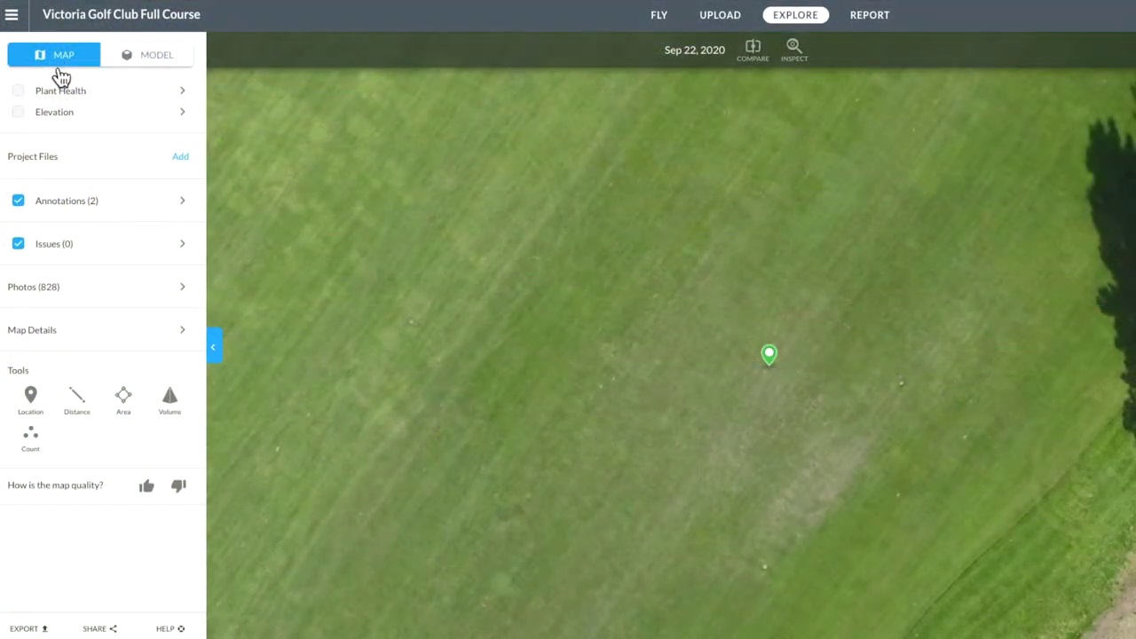
# Step: Show the Plant Health layer over the fairways around the green marker and the purple outlined area
pyautogui.scroll(-2, 771, 373)
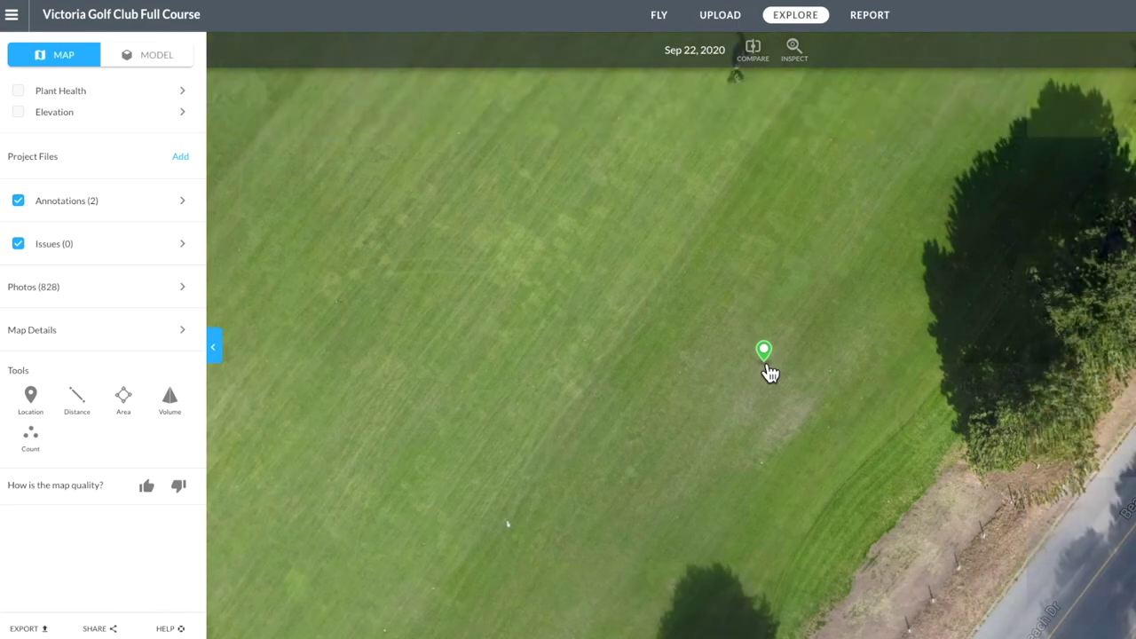
pyautogui.scroll(-2, 771, 373)
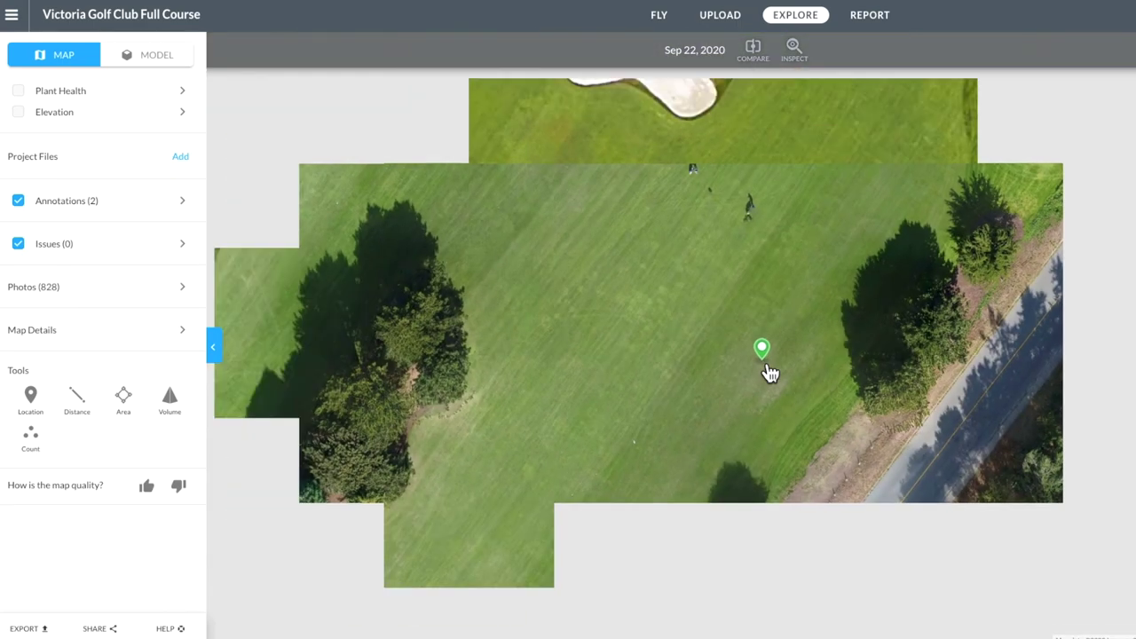
pyautogui.scroll(-3, 763, 375)
pyautogui.moveTo(720, 385); pyautogui.dragTo(759, 332)
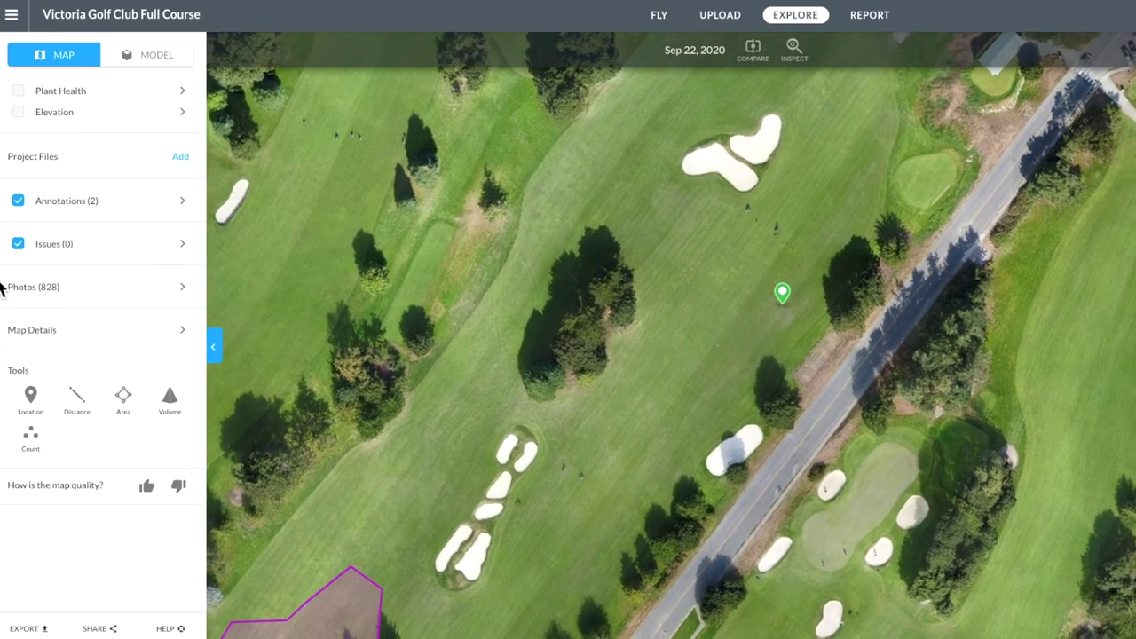
pyautogui.click(17, 91)
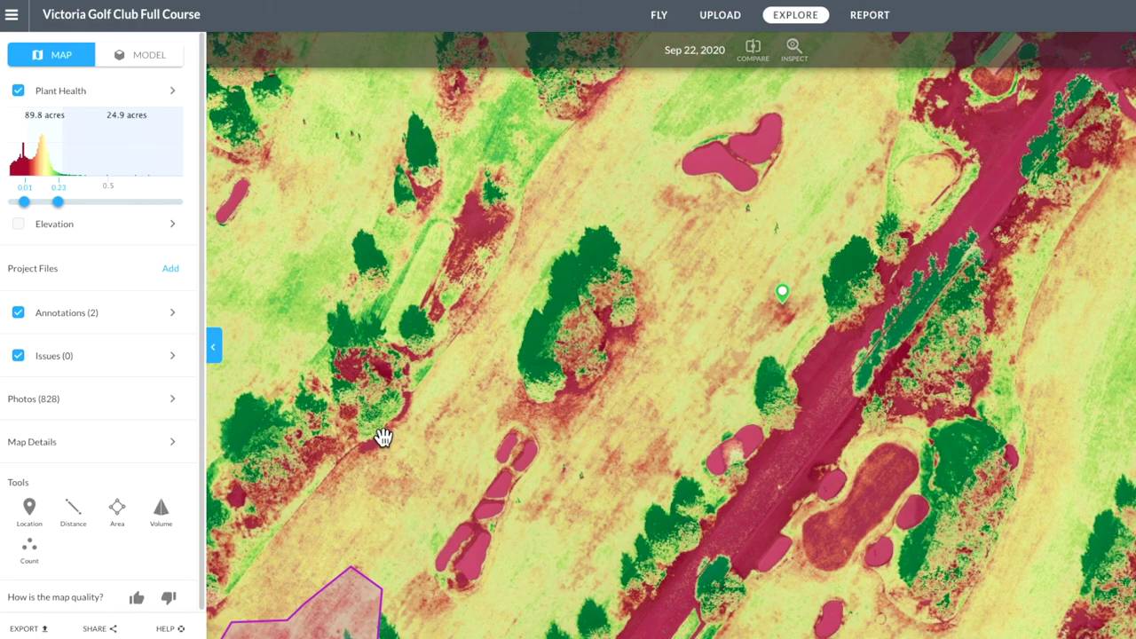
pyautogui.moveTo(672, 398)
pyautogui.mouseDown()
pyautogui.moveTo(698, 394)
pyautogui.moveTo(753, 345)
pyautogui.mouseUp()
# Step: Switch to the 3D model of the course and examine the purple area, the fairways and the coastline
pyautogui.click(65, 65)
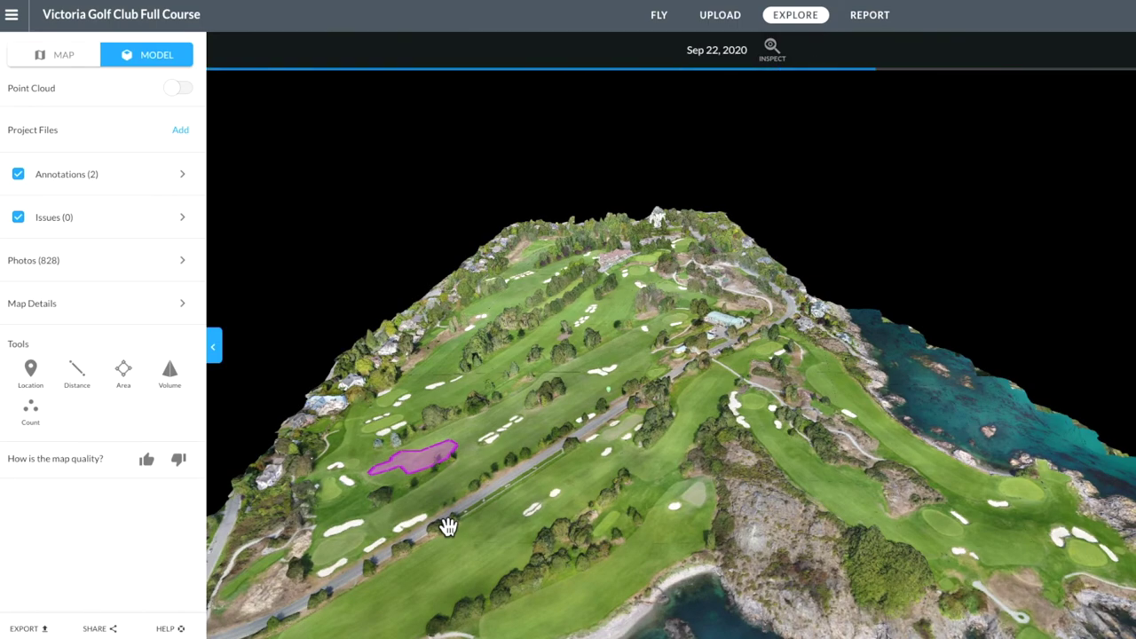
pyautogui.moveTo(447, 526); pyautogui.dragTo(551, 521)
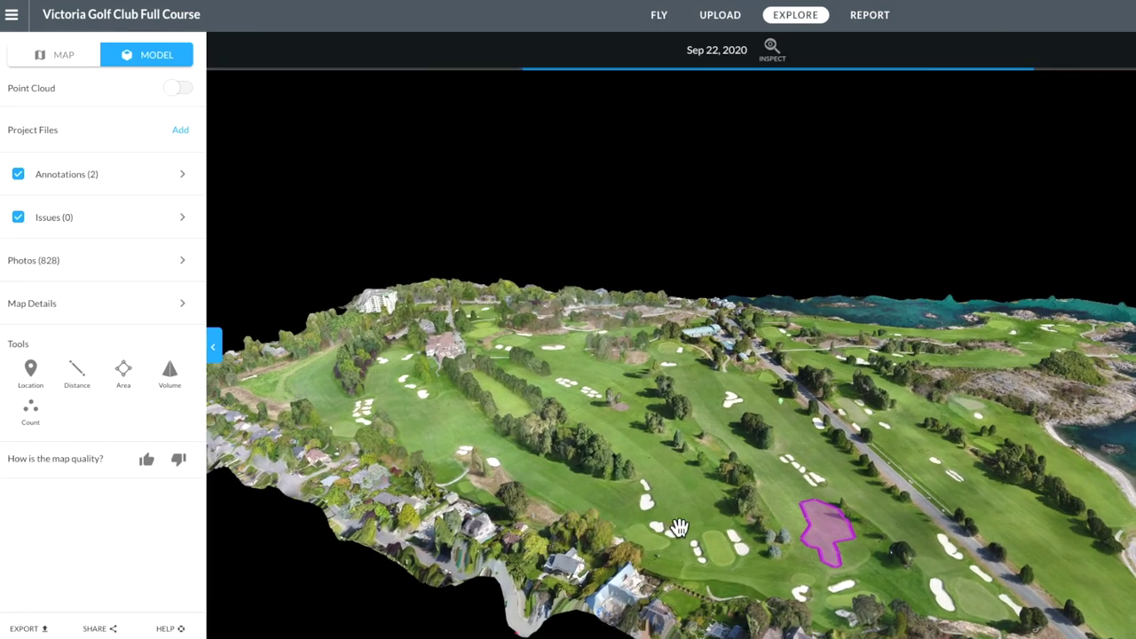
pyautogui.moveTo(875, 482); pyautogui.dragTo(823, 489)
pyautogui.moveTo(556, 524); pyautogui.dragTo(586, 530)
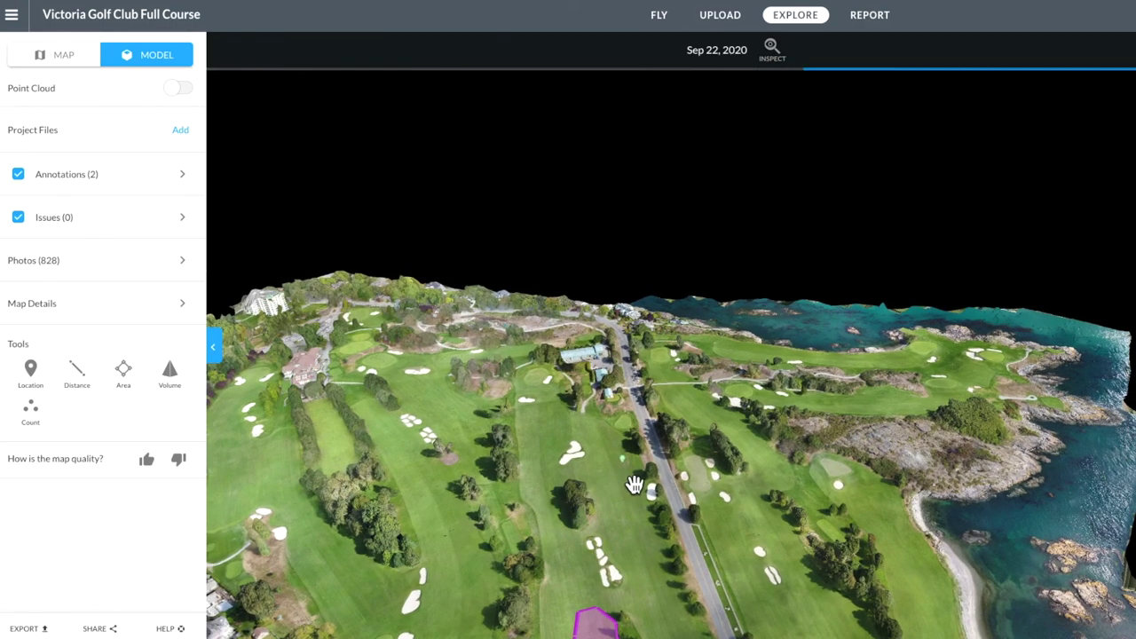
pyautogui.scroll(-1, 629, 485)
pyautogui.scroll(3, 630, 485)
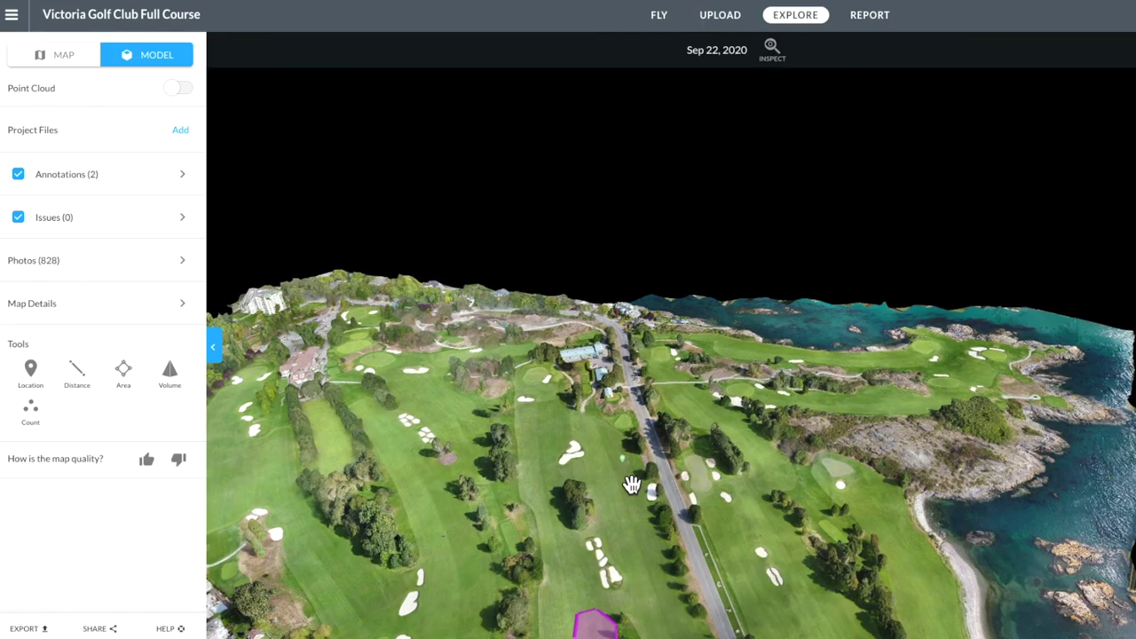
pyautogui.scroll(3, 630, 486)
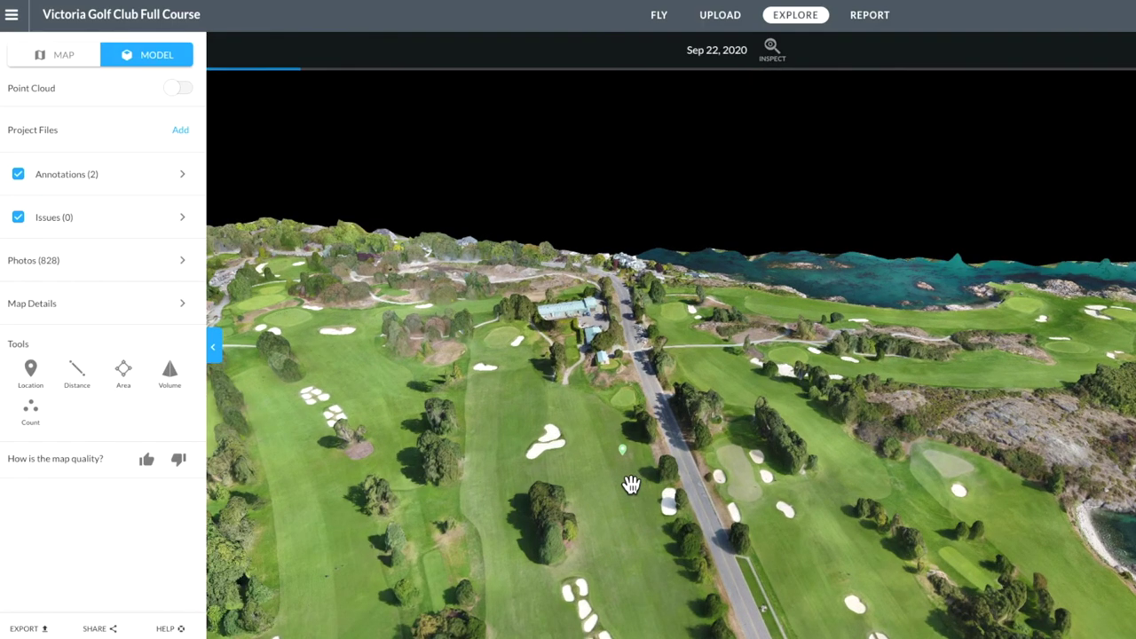
# Step: Examine the fairway around the green marker in the 3D model and open the Stressed Area #1 annotation
pyautogui.scroll(3, 630, 486)
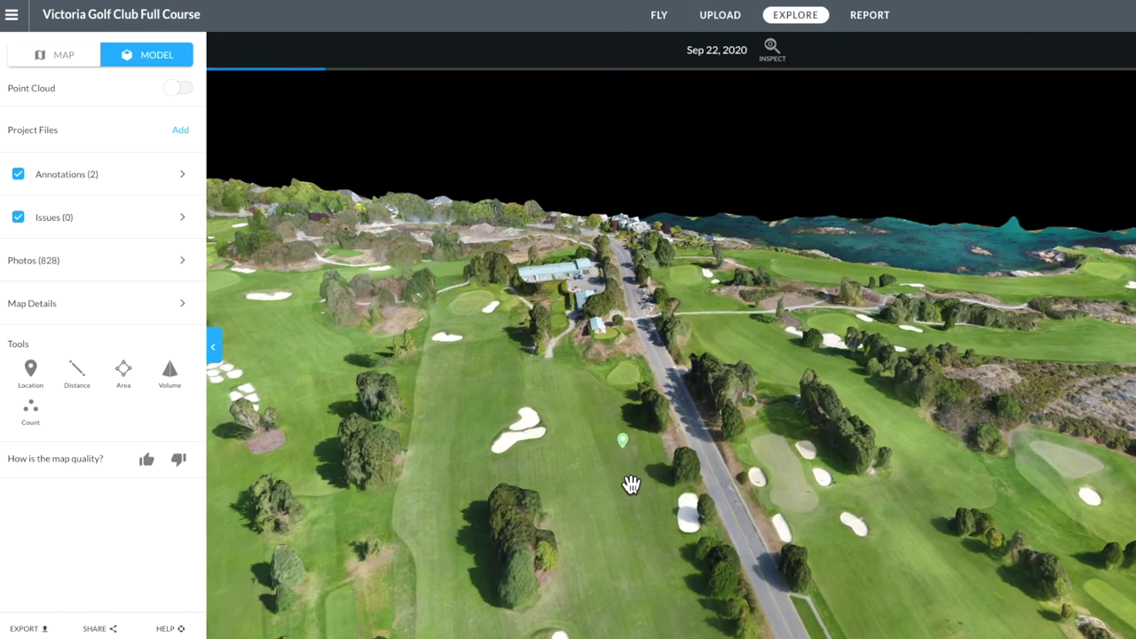
pyautogui.scroll(3, 630, 486)
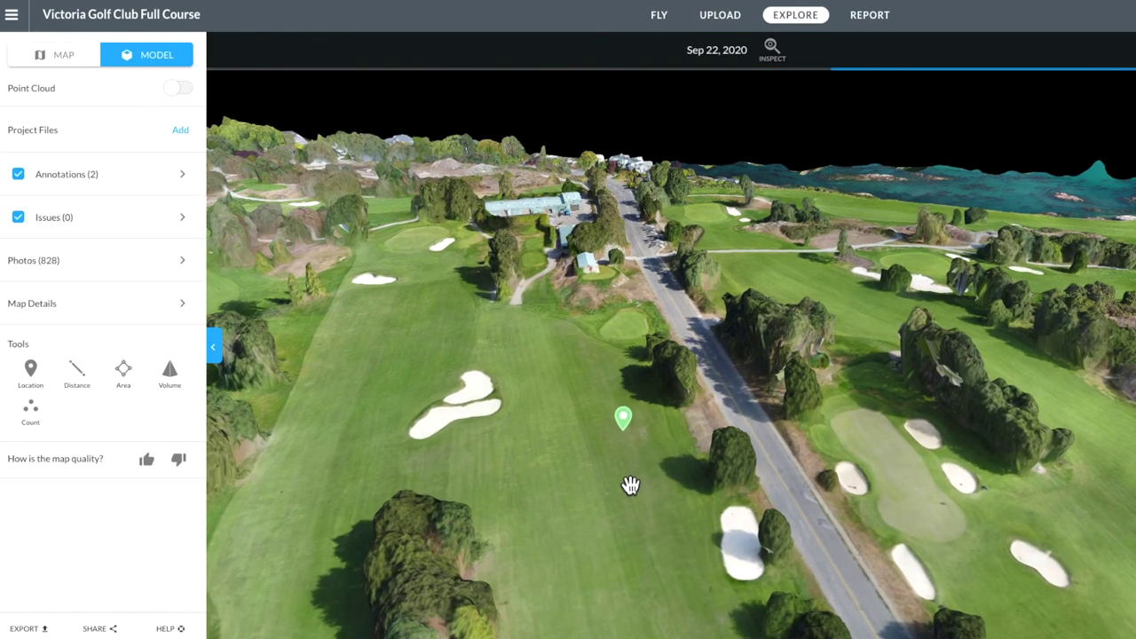
pyautogui.moveTo(666, 550); pyautogui.dragTo(751, 546)
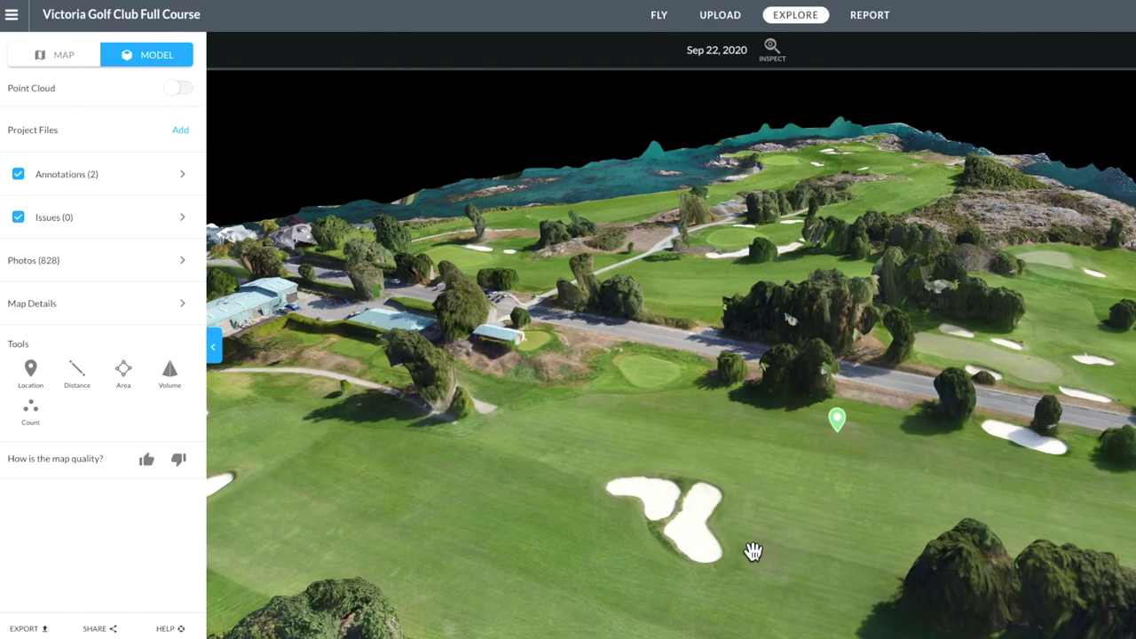
pyautogui.moveTo(751, 548); pyautogui.dragTo(702, 527)
pyautogui.click(557, 387)
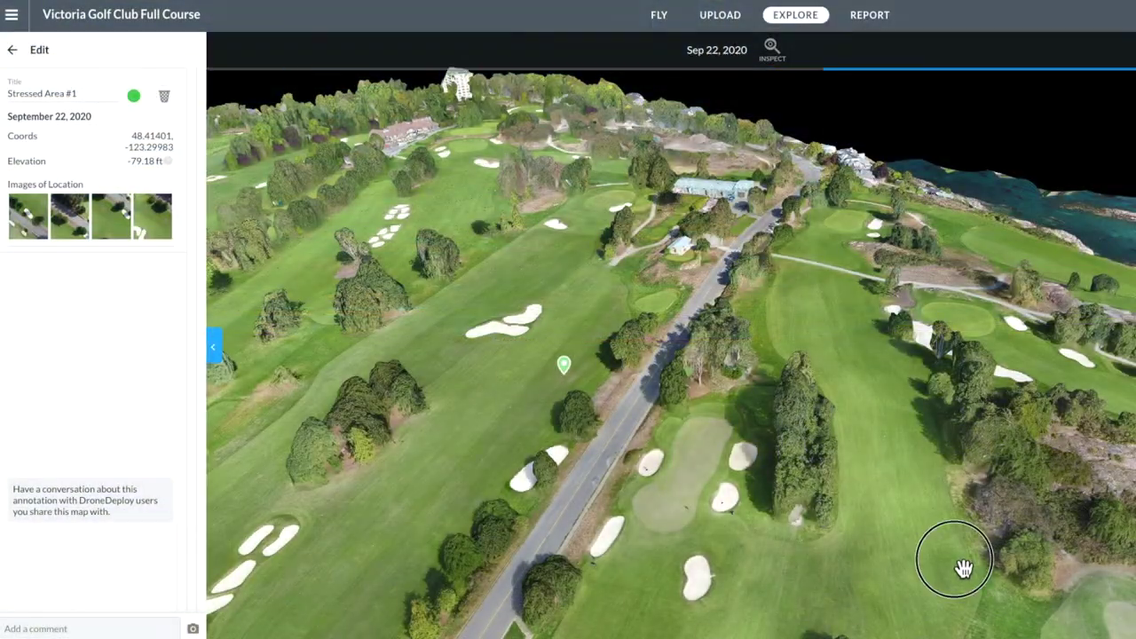
# Step: View the 3D course from the opposite side, looking over the clubhouse road towards the green marker and purple area
pyautogui.moveTo(963, 568); pyautogui.dragTo(739, 562)
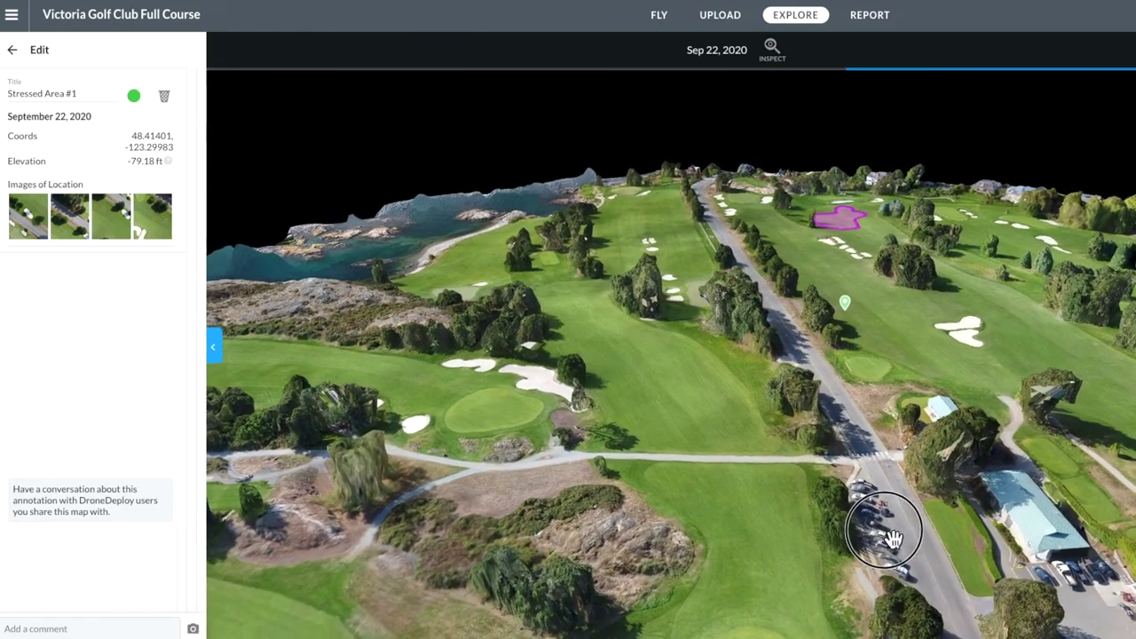
pyautogui.moveTo(892, 539); pyautogui.dragTo(896, 535)
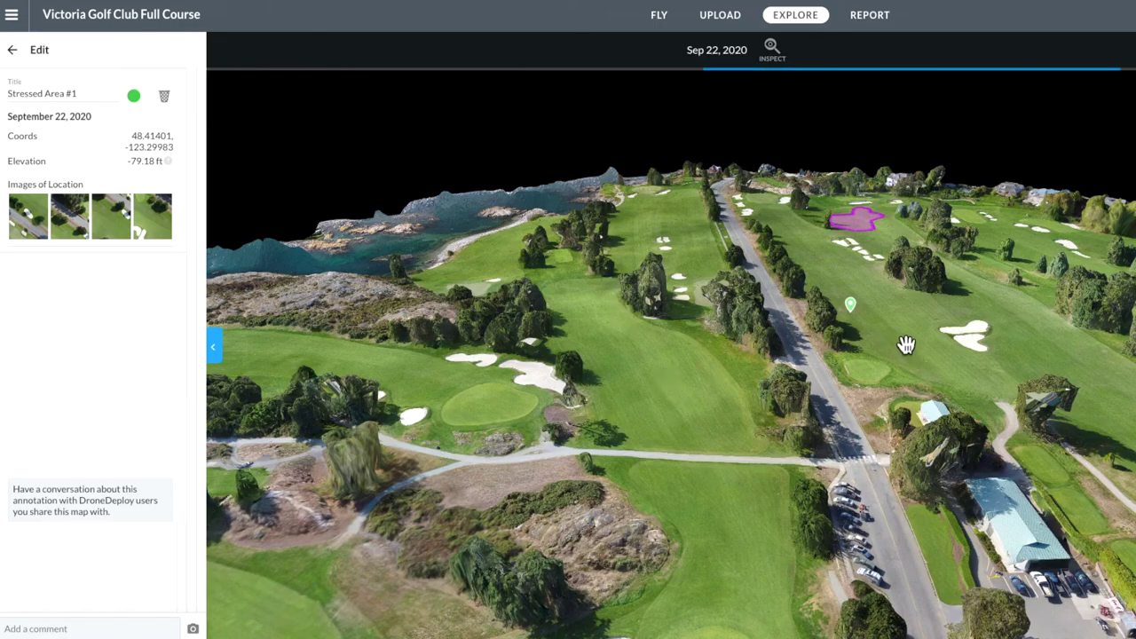
pyautogui.moveTo(794, 523); pyautogui.dragTo(801, 501)
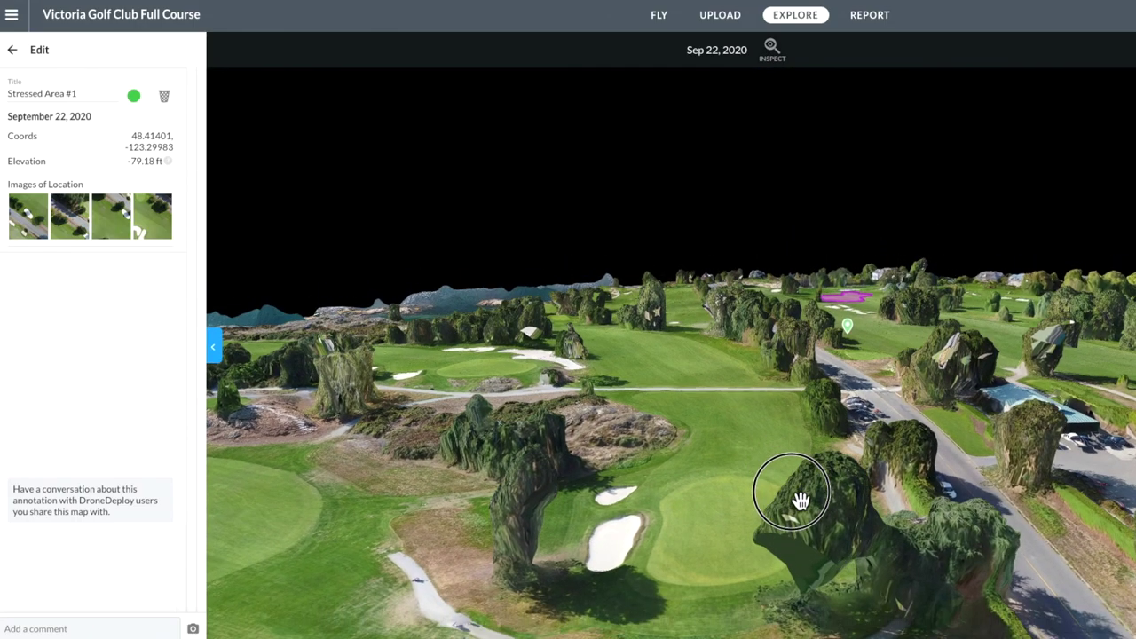
# Step: Open the Stressed area #2 annotation in the 3D model, examine the outlined turf from several sides and close it
pyautogui.moveTo(971, 472); pyautogui.dragTo(868, 480)
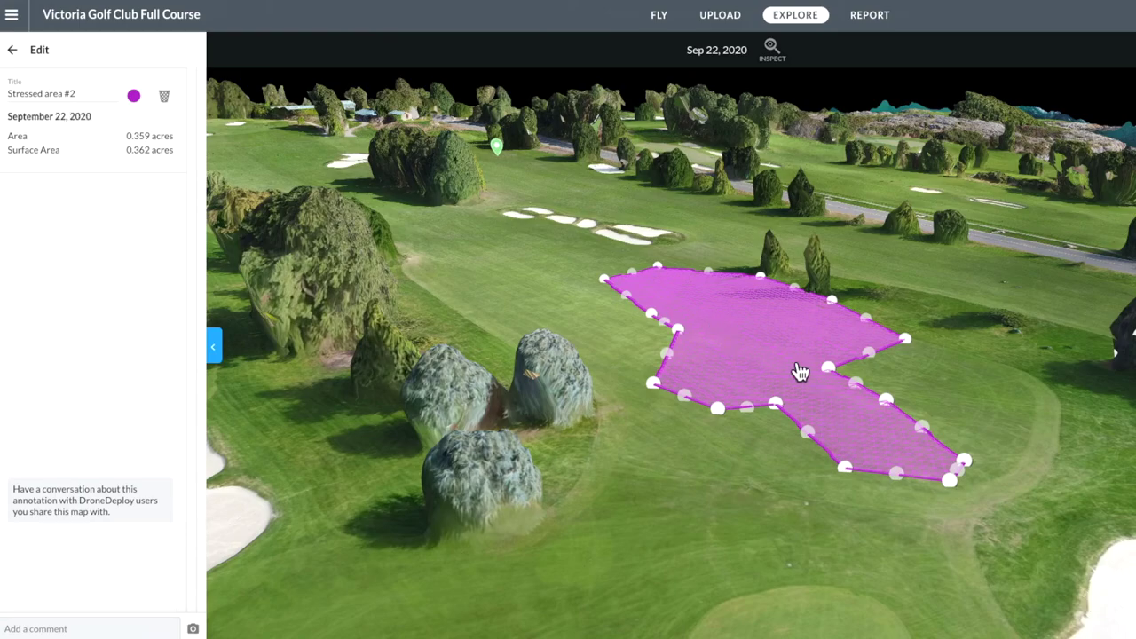
pyautogui.moveTo(767, 522); pyautogui.dragTo(610, 545)
pyautogui.moveTo(851, 547)
pyautogui.mouseDown()
pyautogui.moveTo(839, 564)
pyautogui.moveTo(844, 543)
pyautogui.mouseUp()
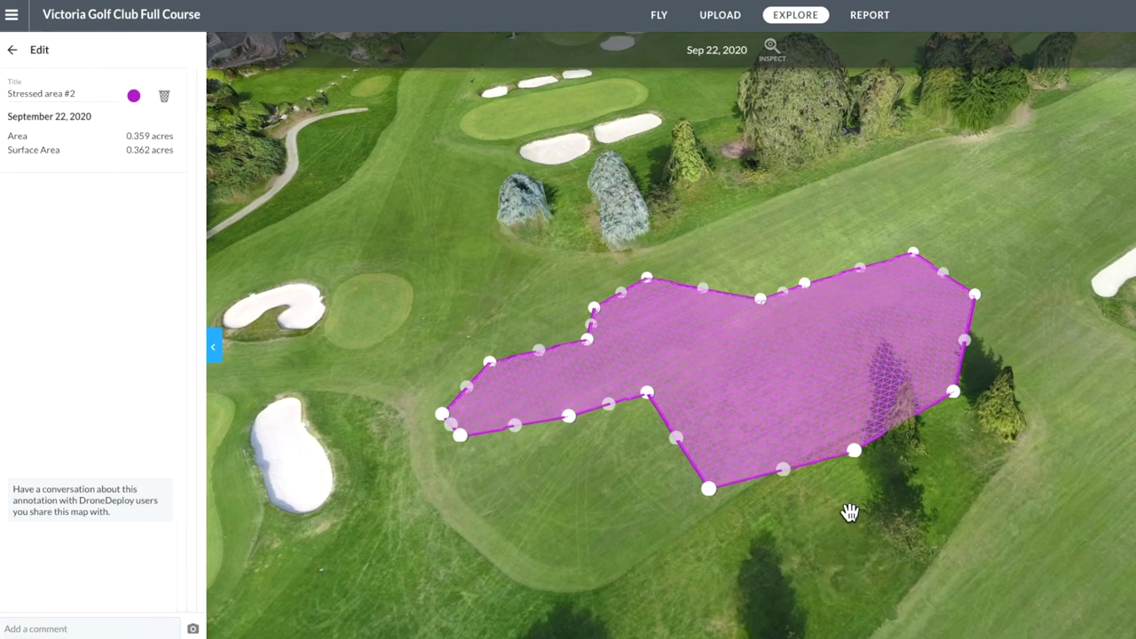
pyautogui.click(14, 52)
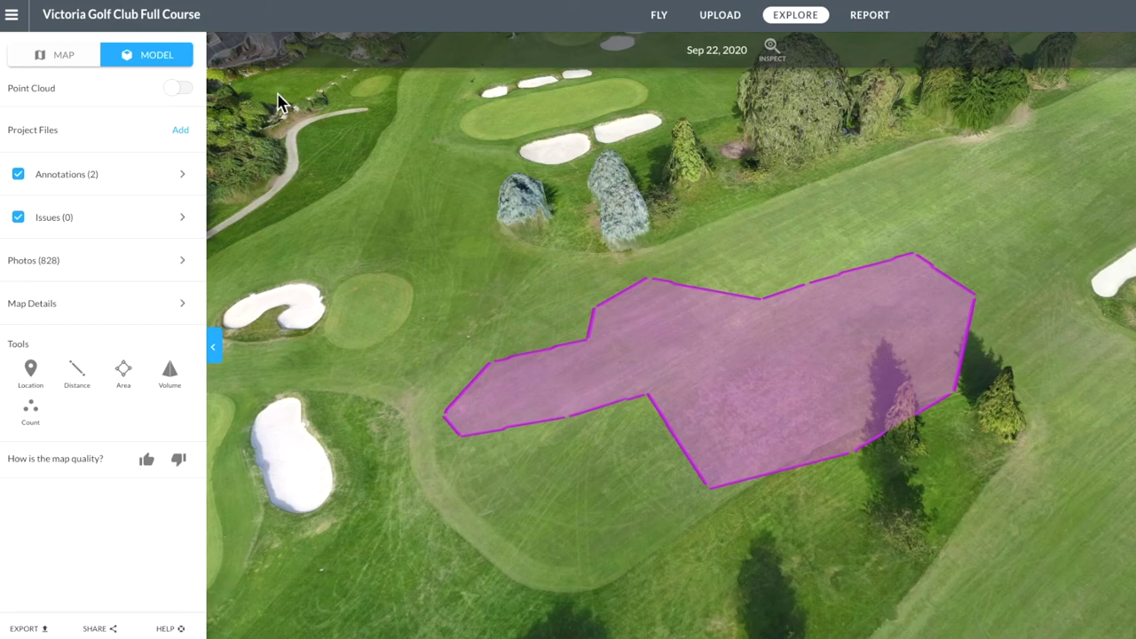
# Step: Return to the 2D map, inspect the purple area with Plant Health up close and hide that layer
pyautogui.click(64, 57)
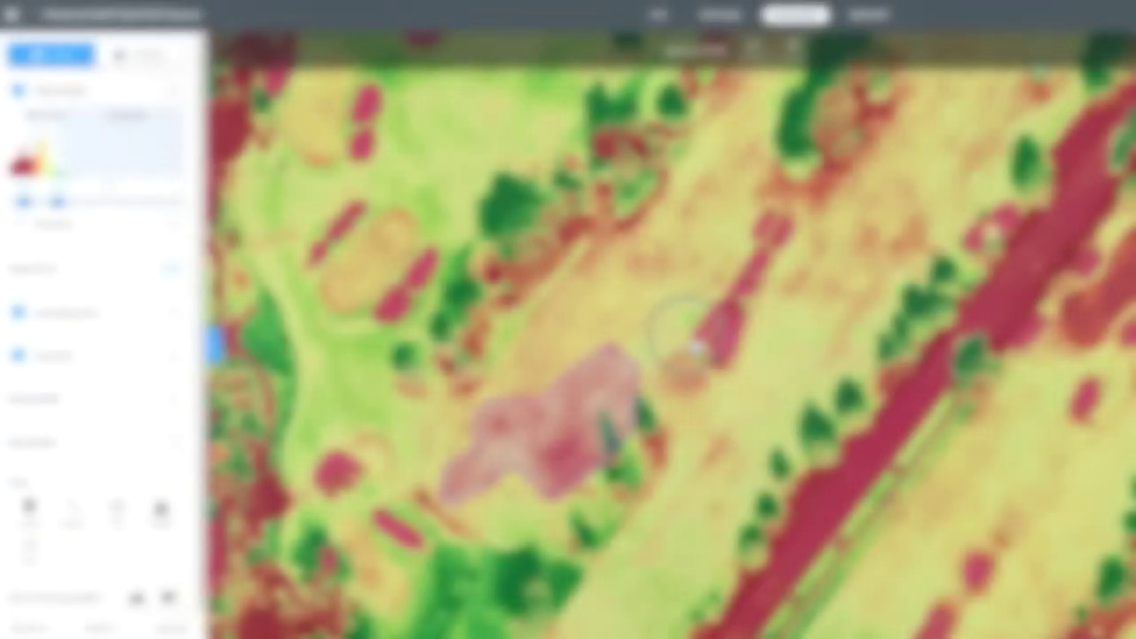
pyautogui.scroll(3, 670, 366)
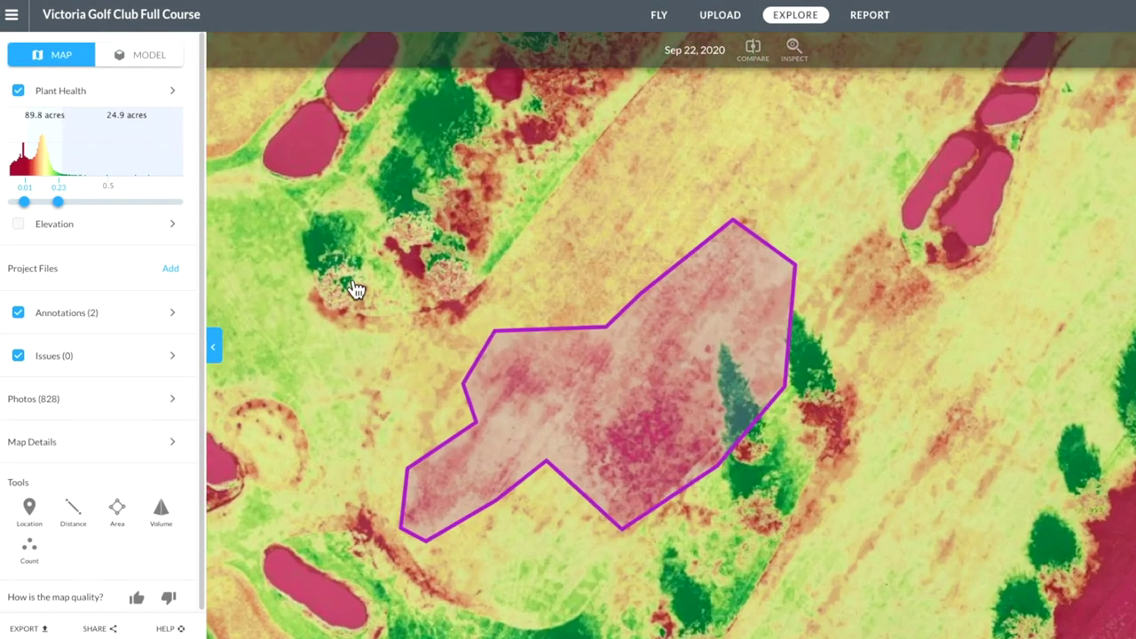
pyautogui.click(19, 92)
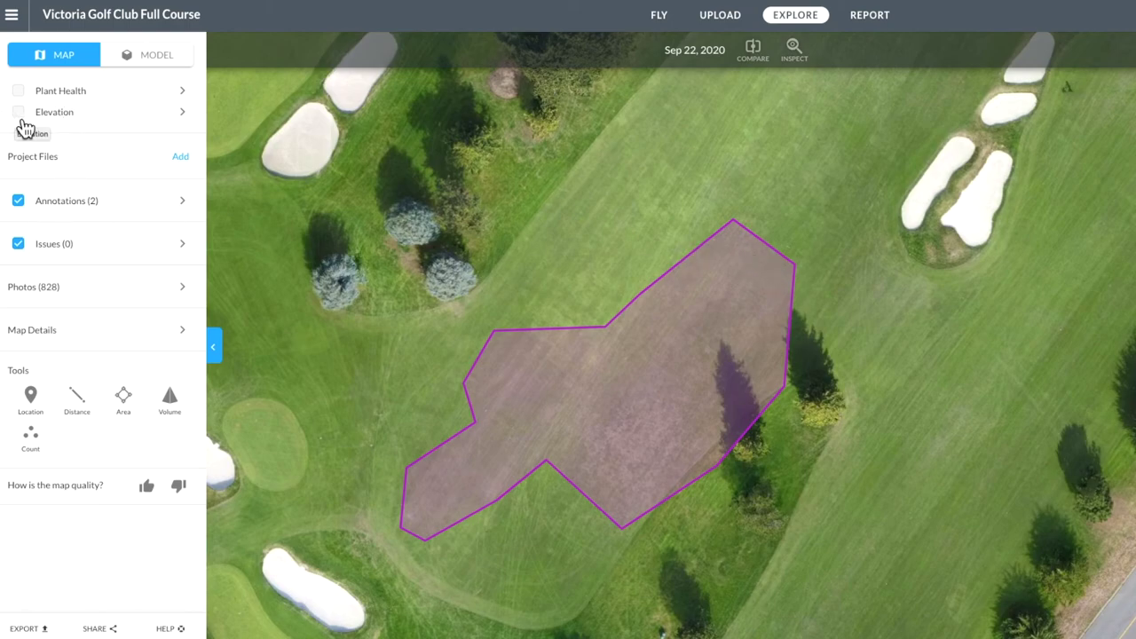
# Step: Add the comment "The area seems large and is spreading to the West" to Stressed area #2 and recolor its outline green
pyautogui.click(675, 363)
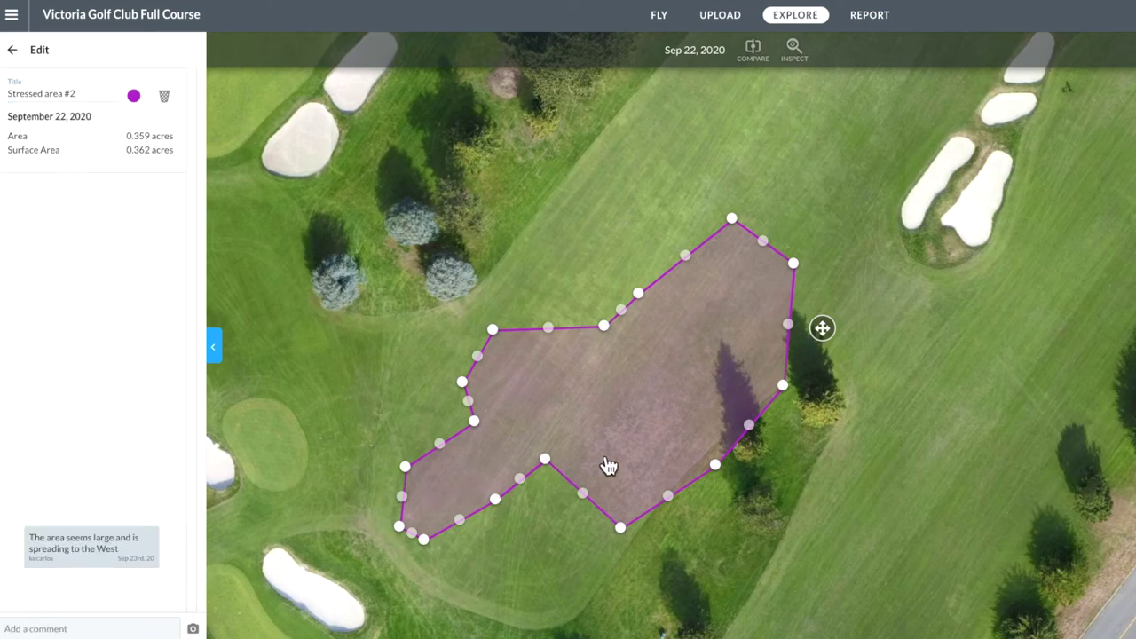
pyautogui.click(14, 50)
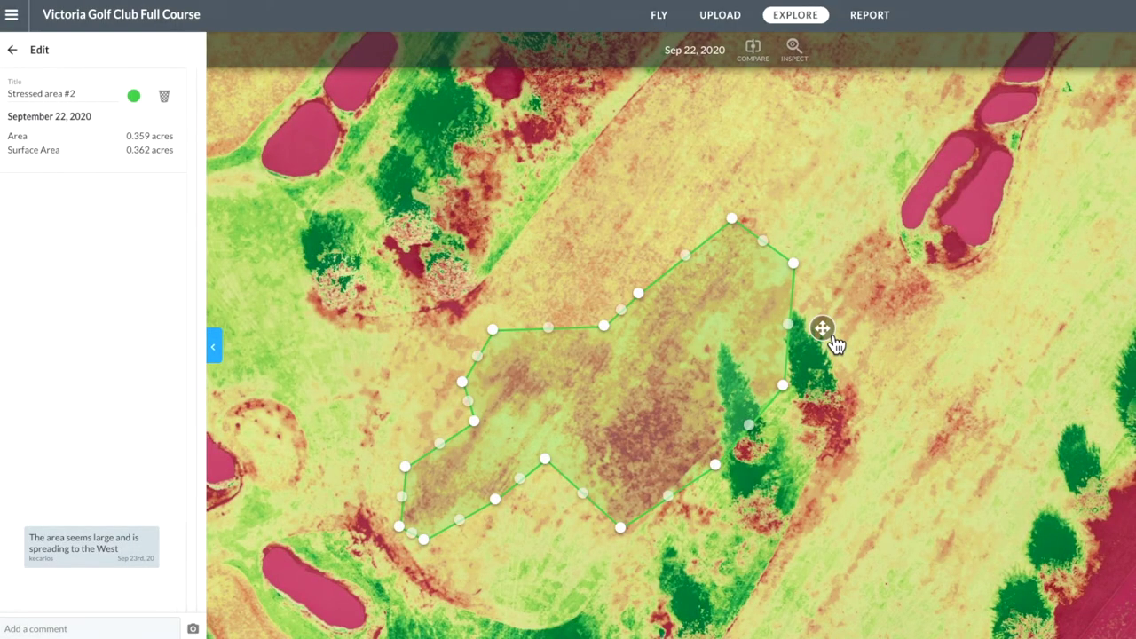
# Step: Move the whole Stressed area #2 outline aside towards the road to uncover the stressed turf beneath it
pyautogui.click(826, 335)
pyautogui.moveTo(827, 336); pyautogui.dragTo(1101, 328)
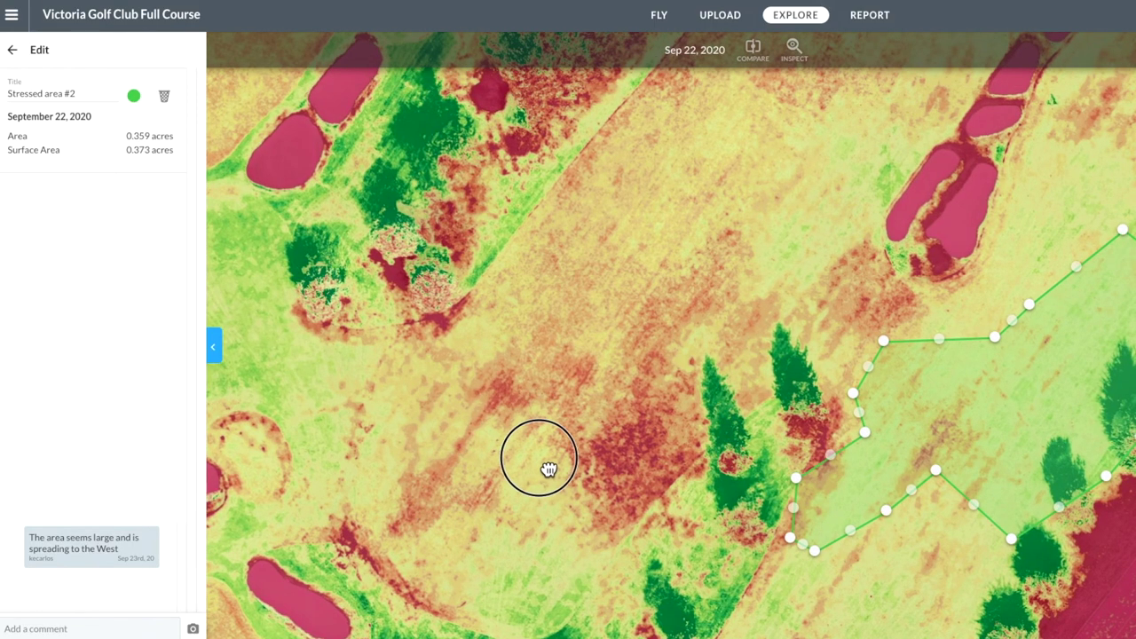
pyautogui.moveTo(551, 471); pyautogui.dragTo(510, 475)
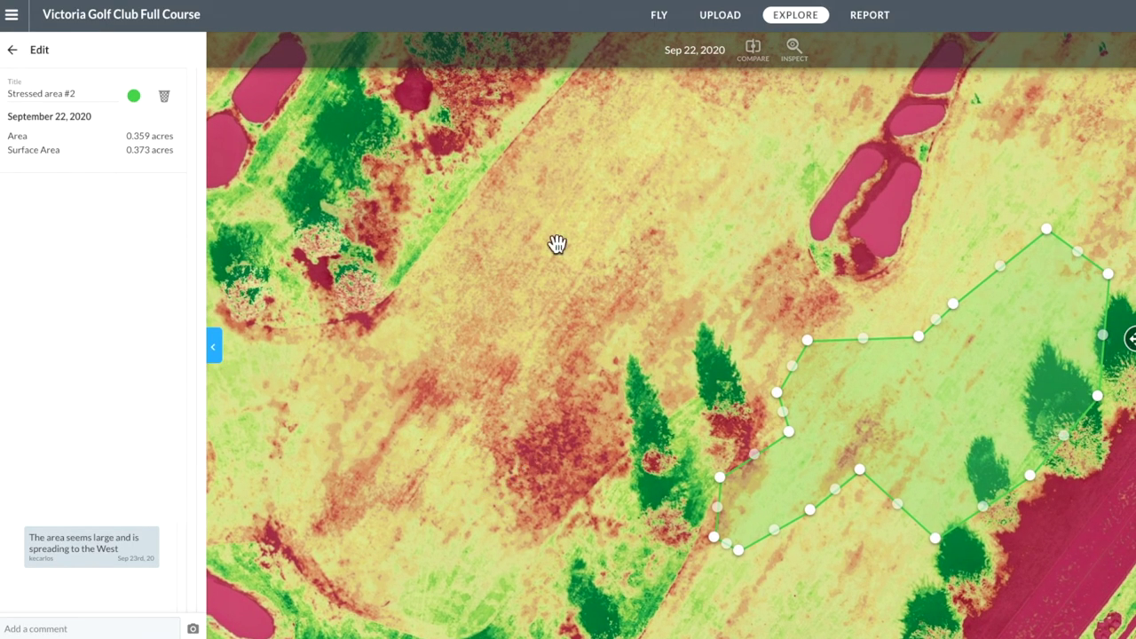
# Step: Close the annotation, hide the Plant Health layer and examine the uncovered turf beside the two trees up close
pyautogui.click(13, 51)
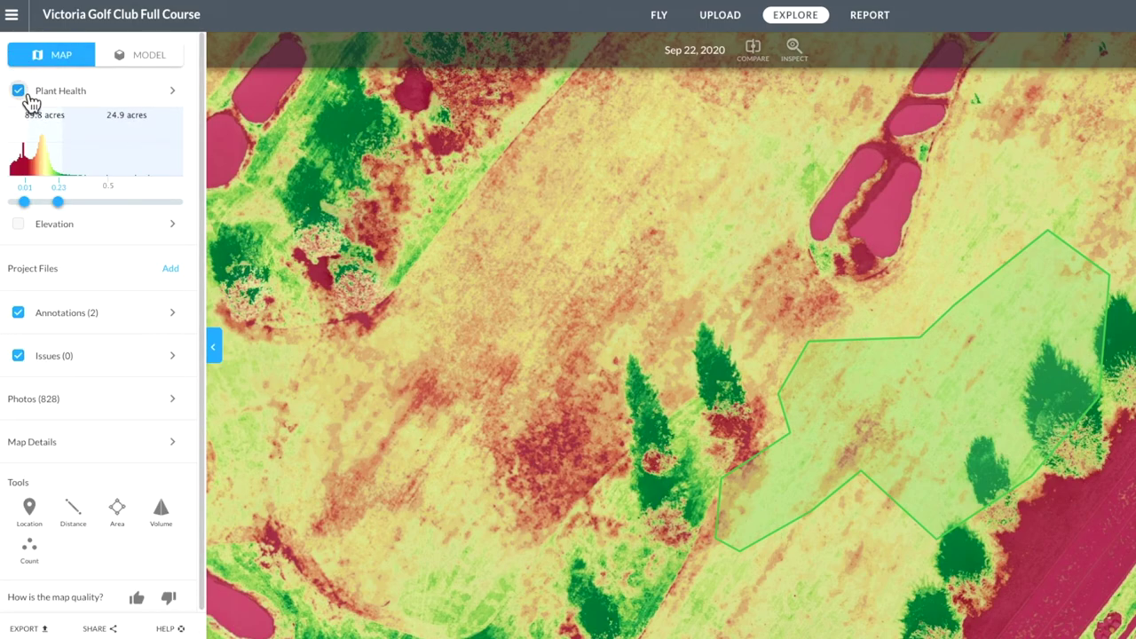
pyautogui.click(19, 90)
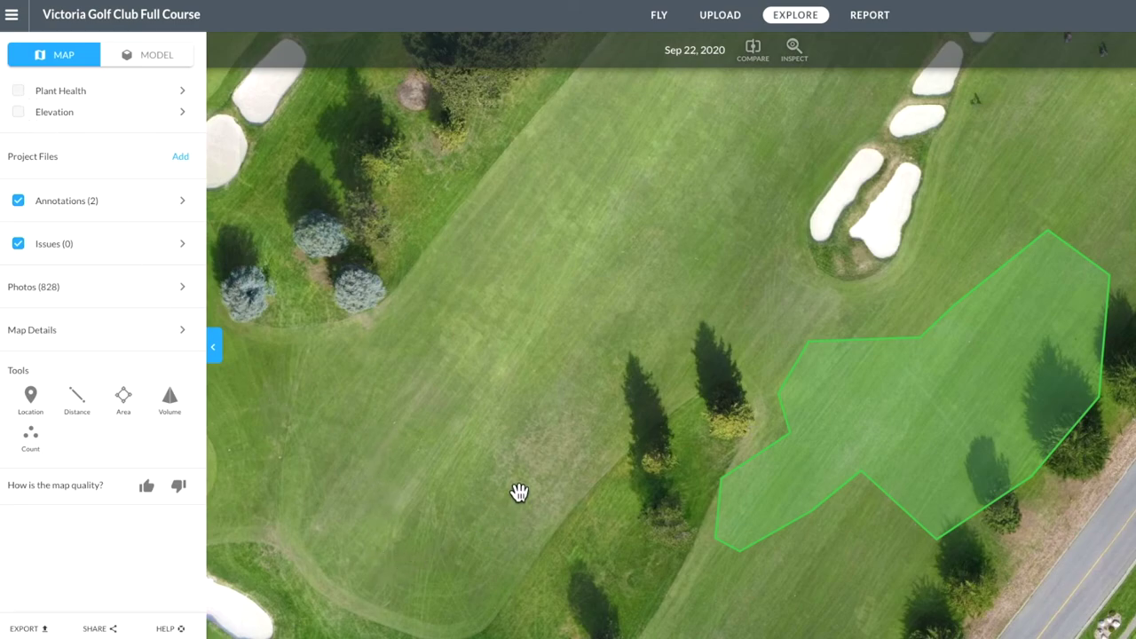
pyautogui.scroll(3, 519, 493)
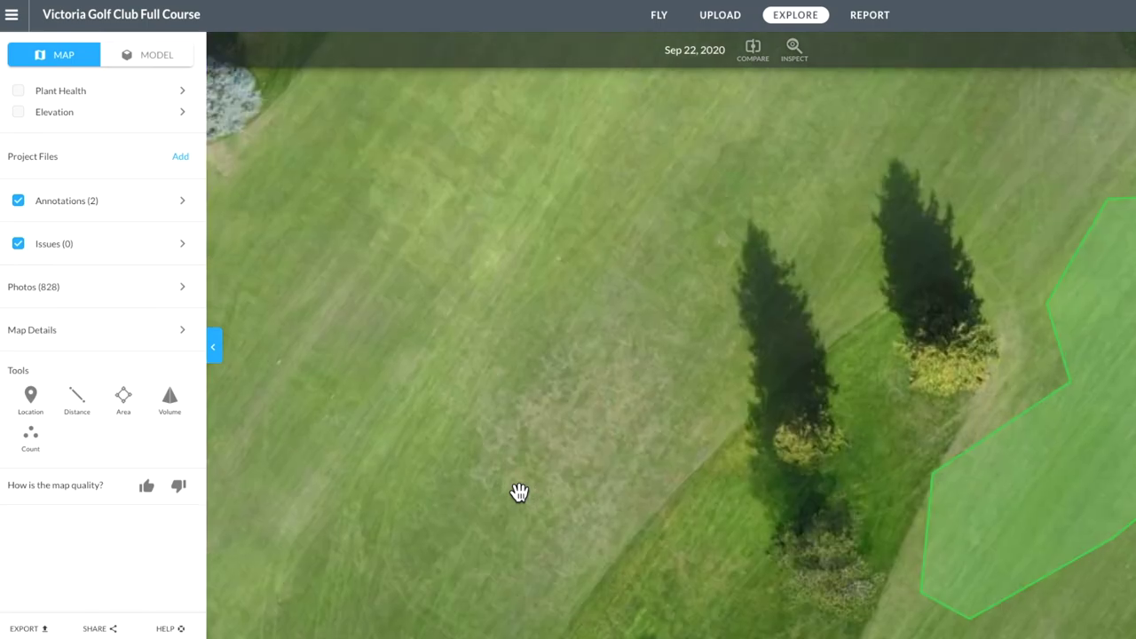
pyautogui.scroll(-3, 519, 493)
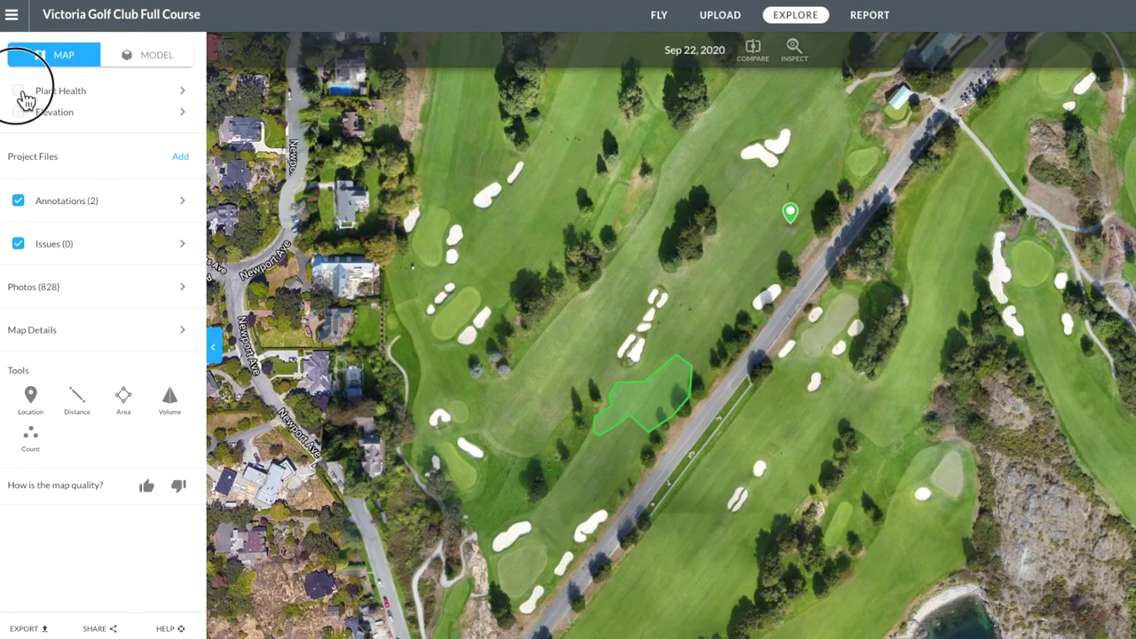
# Step: Show the Plant Health layer and survey the fairways around the green outline and the Stressed Area #1 marker
pyautogui.click(19, 93)
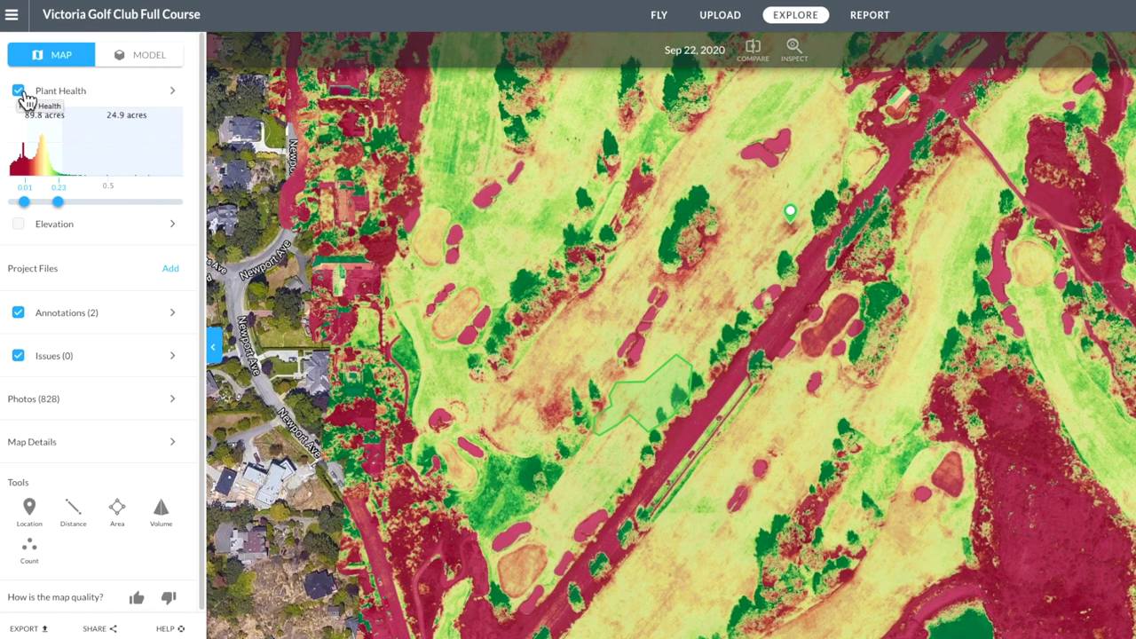
pyautogui.moveTo(670, 414); pyautogui.dragTo(652, 406)
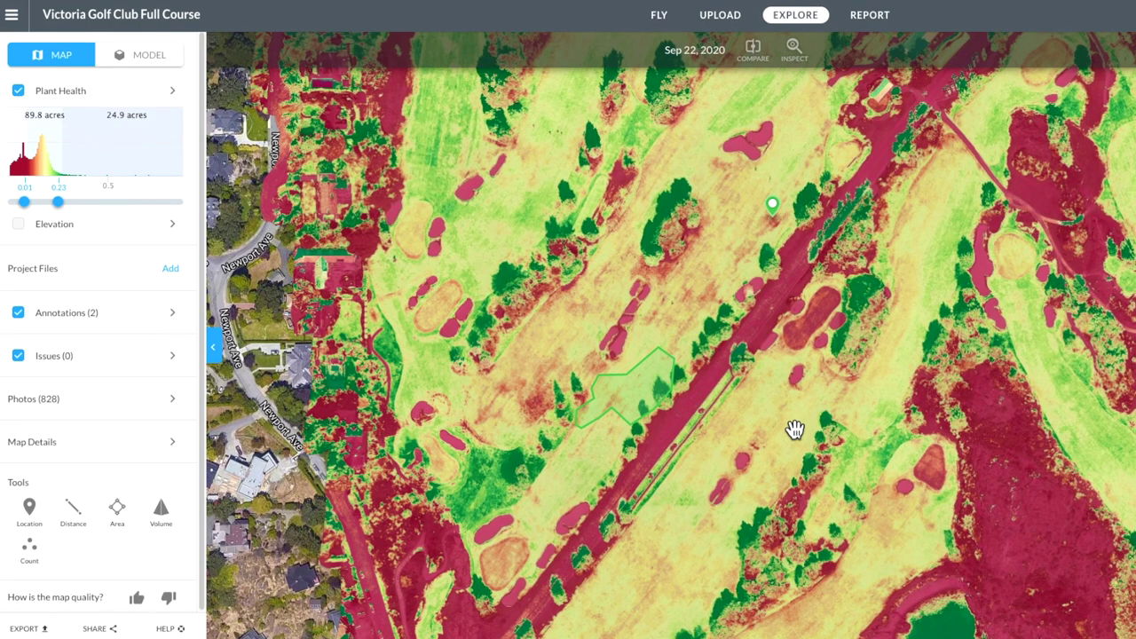
pyautogui.moveTo(791, 447); pyautogui.dragTo(775, 485)
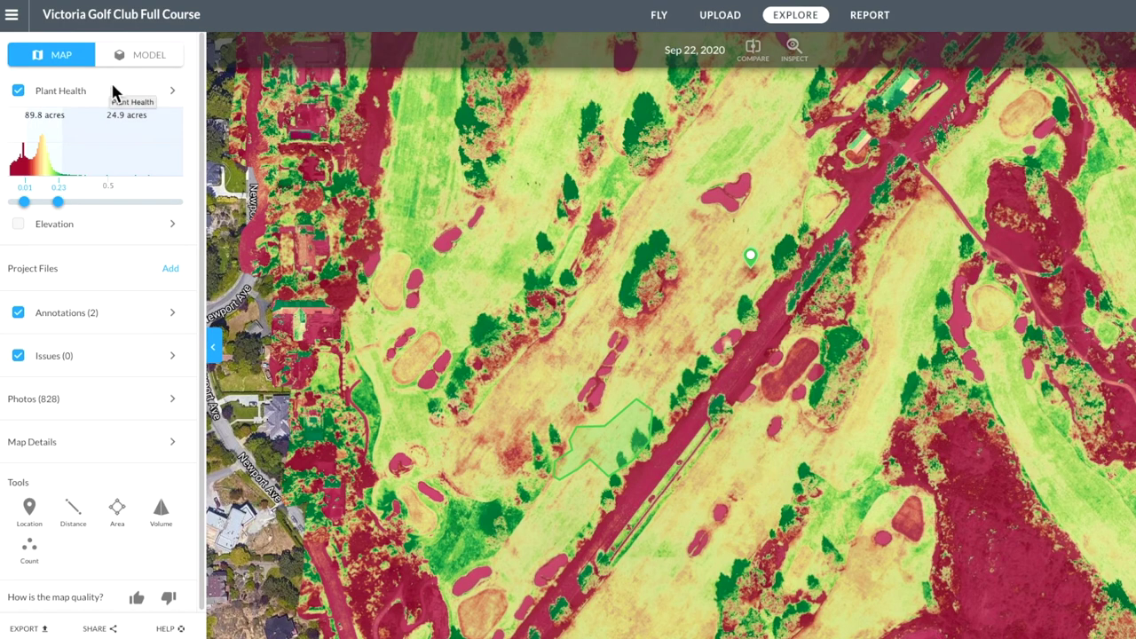
pyautogui.moveTo(749, 257); pyautogui.dragTo(731, 370)
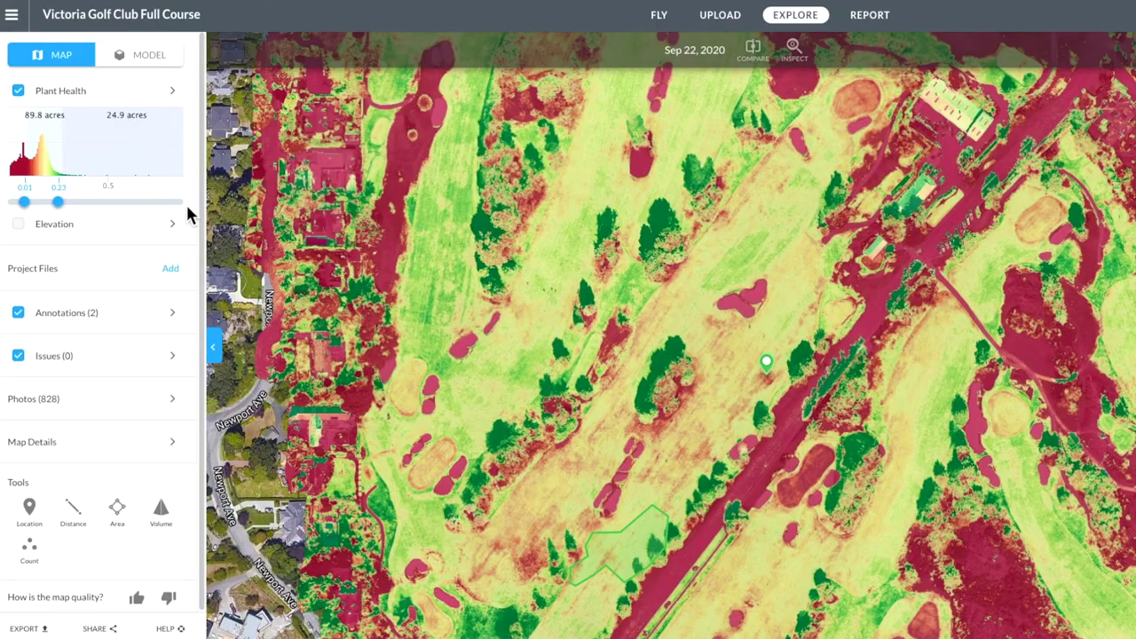
# Step: Move the Stressed area #2 outline back over the stressed turf and leave the annotation and the annotations list
pyautogui.click(685, 533)
pyautogui.moveTo(685, 533); pyautogui.dragTo(657, 523)
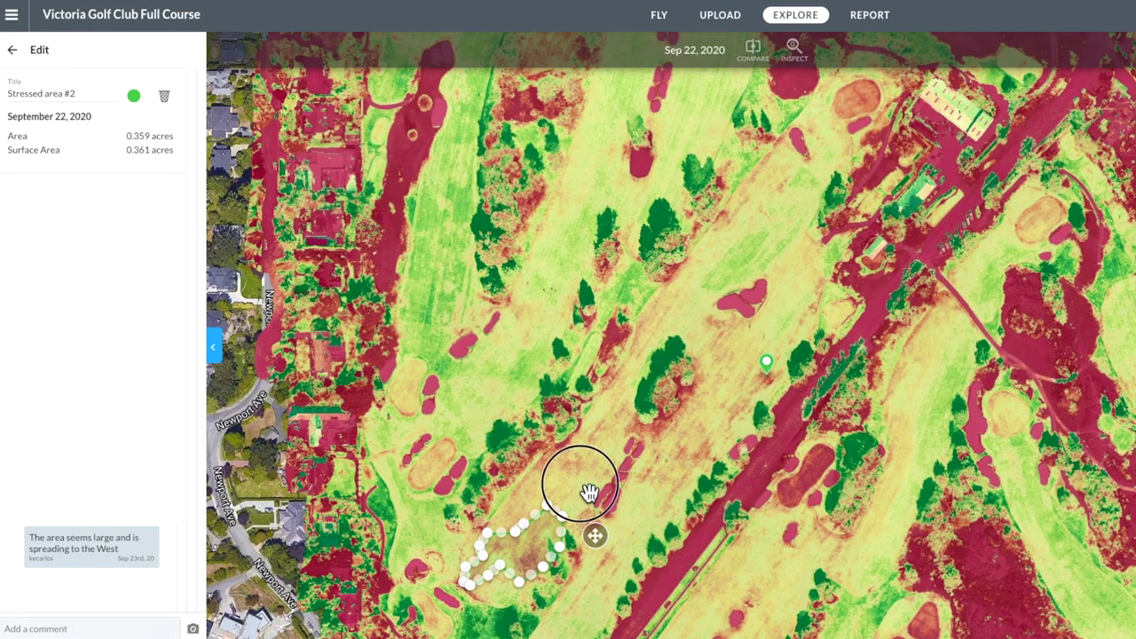
pyautogui.click(13, 52)
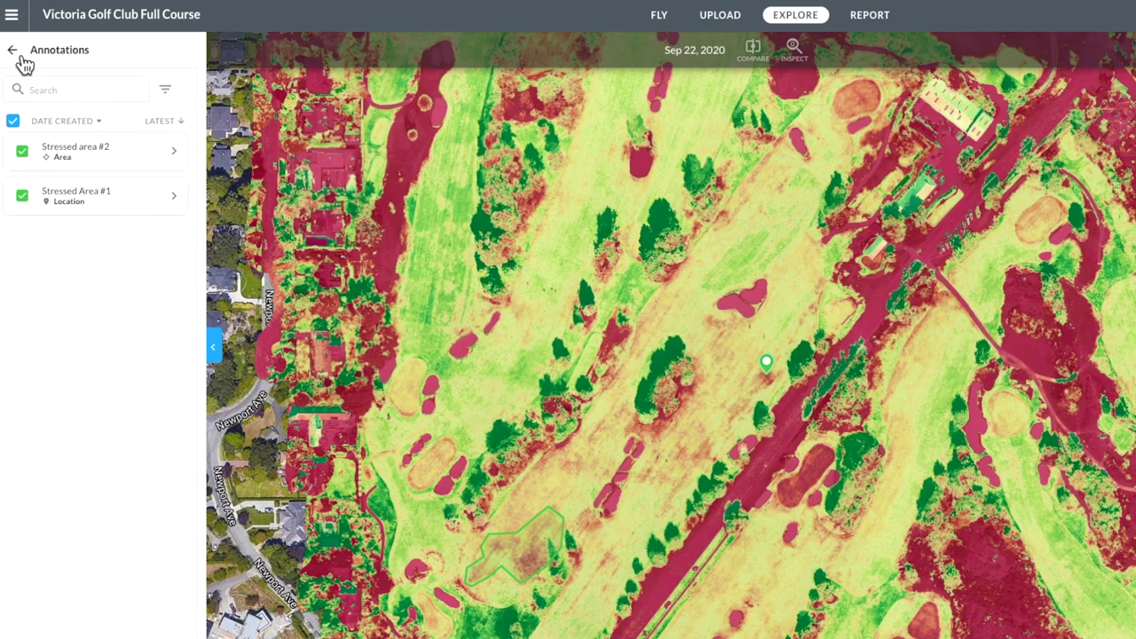
pyautogui.click(14, 51)
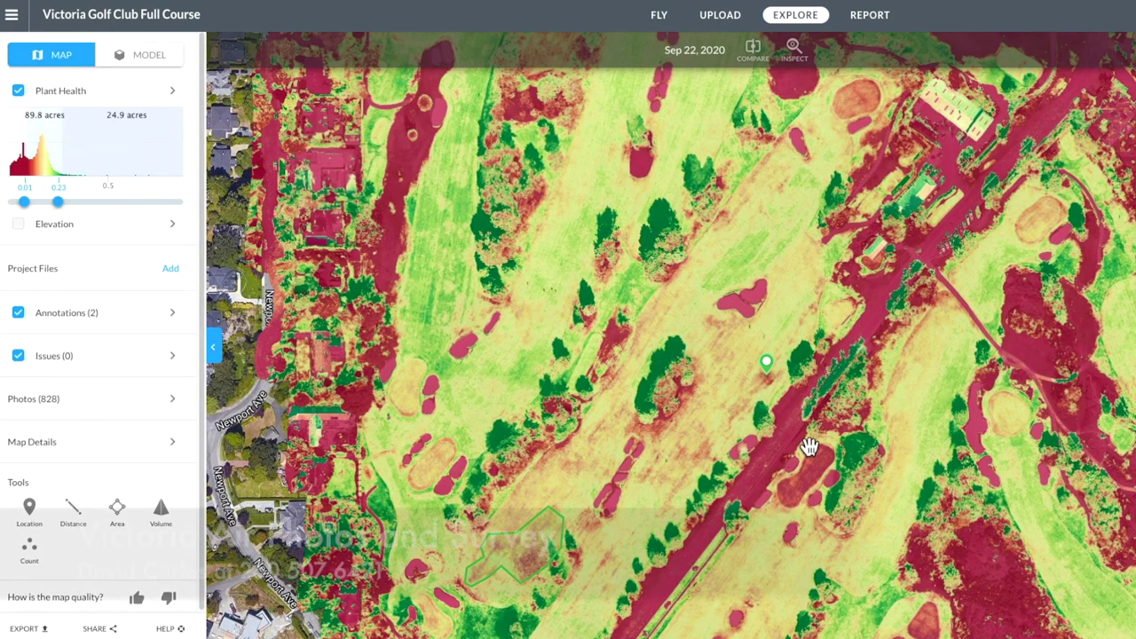
# Step: Examine the Plant Health colors of the fairways and greens around the clubhouse and parking lot beyond the marked areas
pyautogui.moveTo(793, 296); pyautogui.dragTo(786, 426)
pyautogui.moveTo(713, 213); pyautogui.dragTo(678, 386)
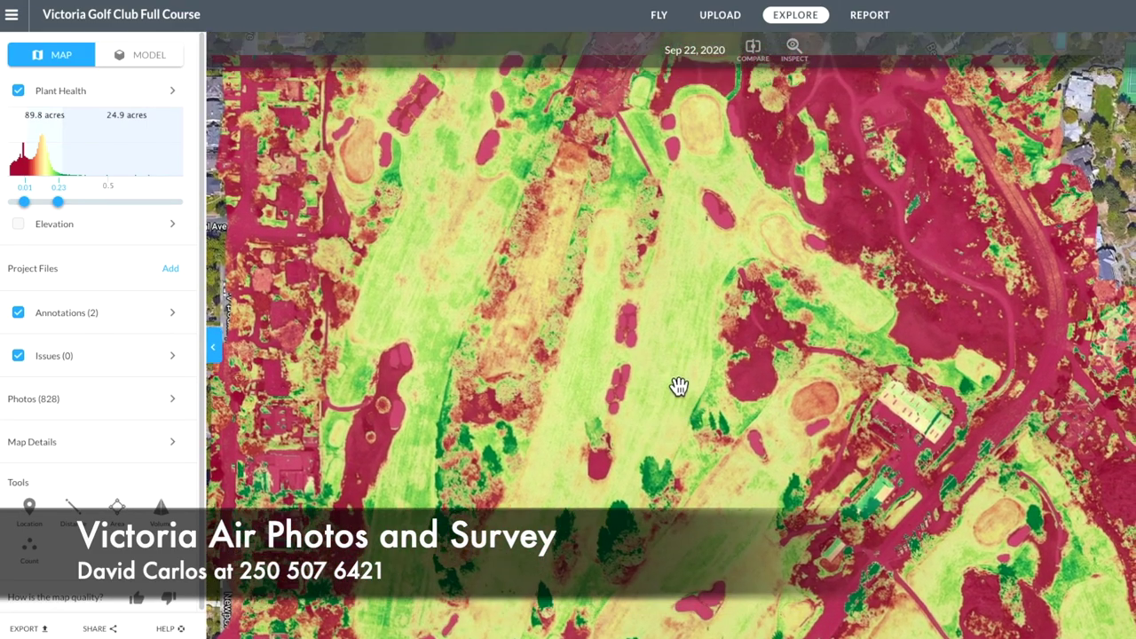
pyautogui.moveTo(690, 269); pyautogui.dragTo(675, 383)
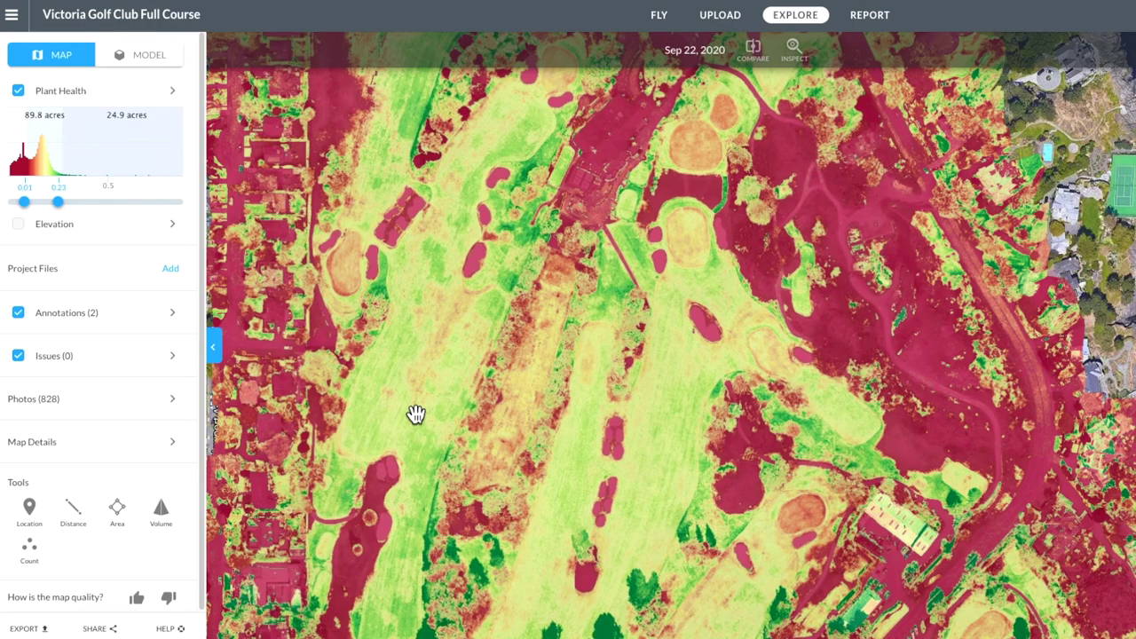
pyautogui.click(442, 270)
pyautogui.moveTo(442, 270); pyautogui.dragTo(413, 405)
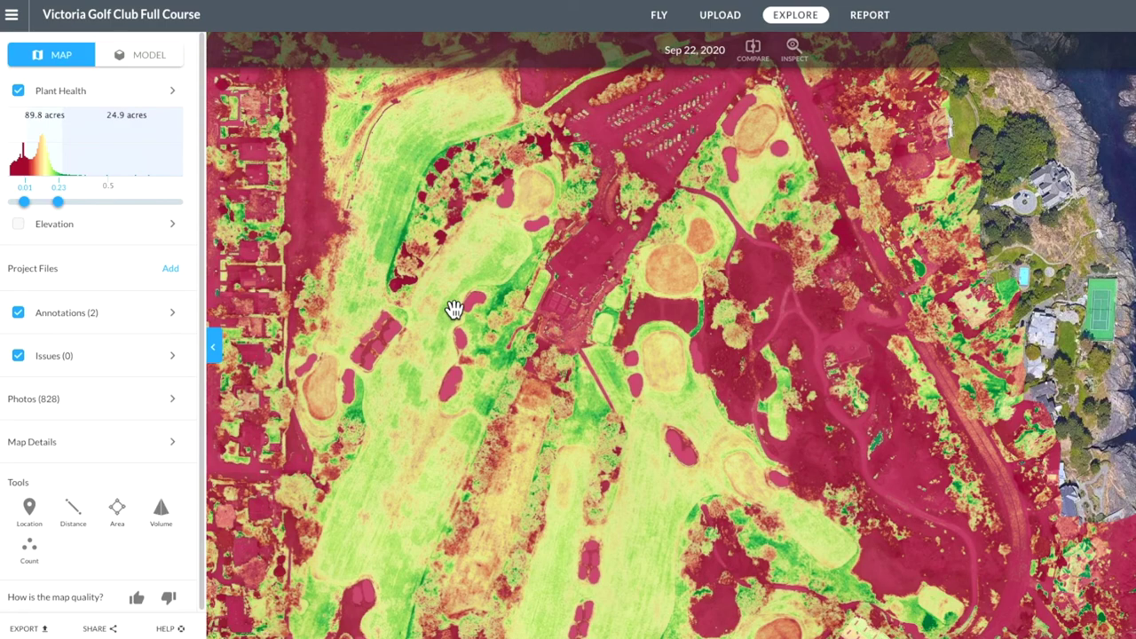
pyautogui.moveTo(453, 294); pyautogui.dragTo(440, 364)
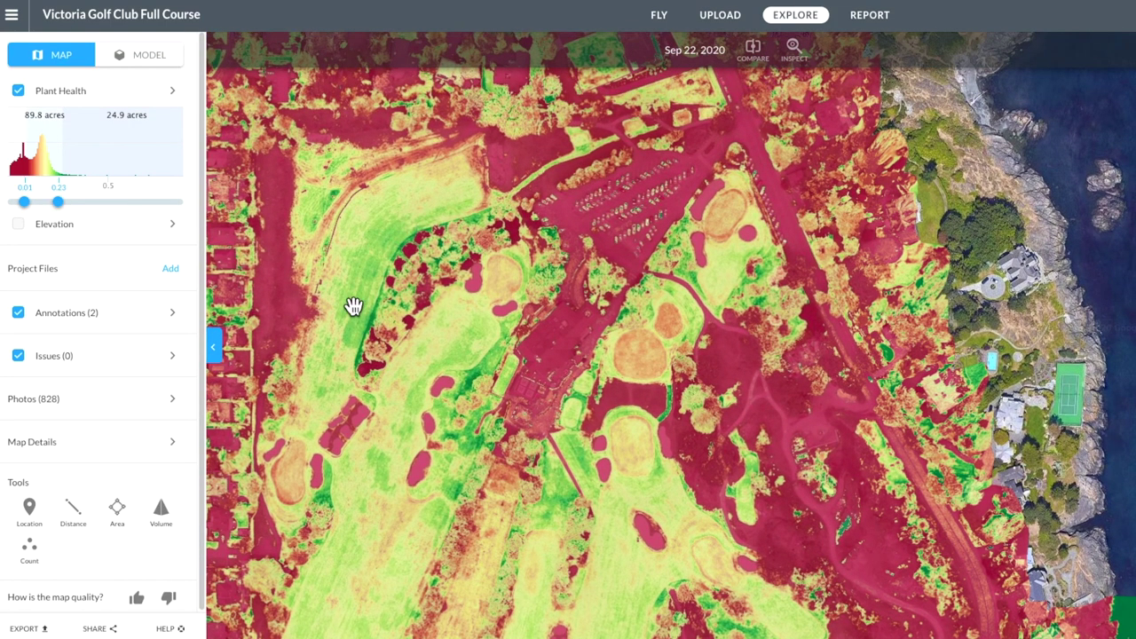
pyautogui.moveTo(397, 472); pyautogui.dragTo(411, 396)
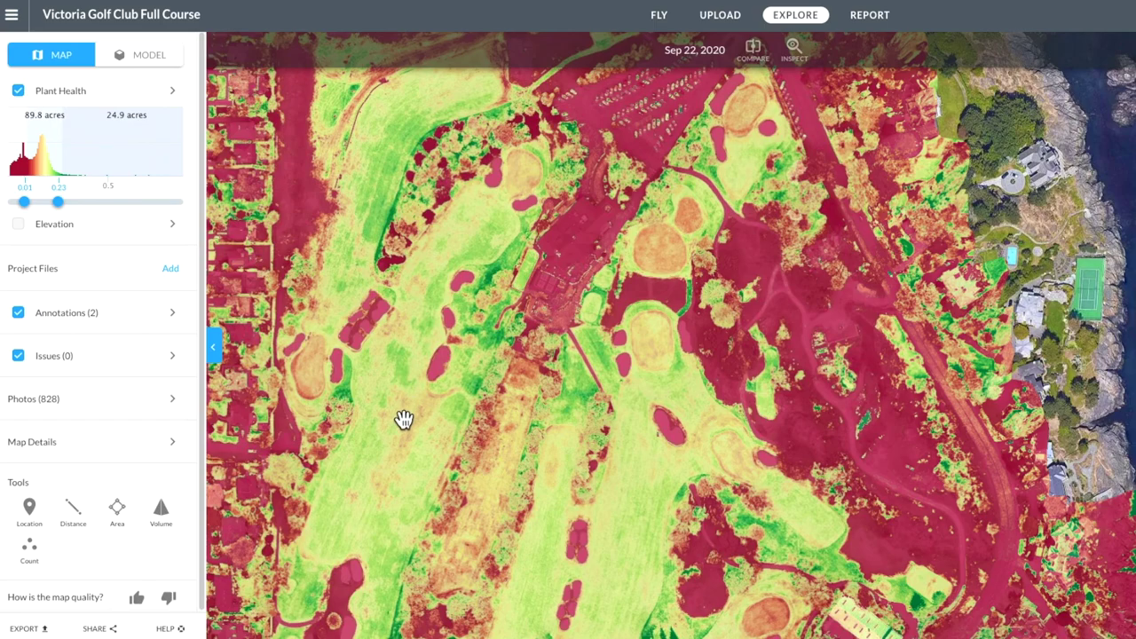
pyautogui.moveTo(424, 449); pyautogui.dragTo(417, 361)
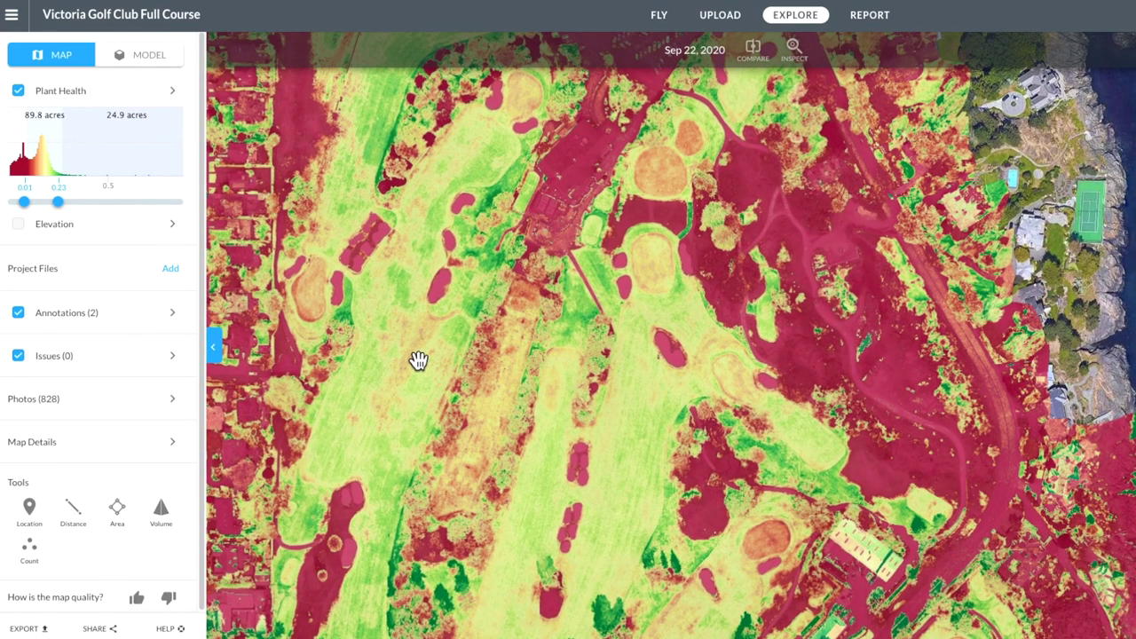
pyautogui.scroll(2, 419, 361)
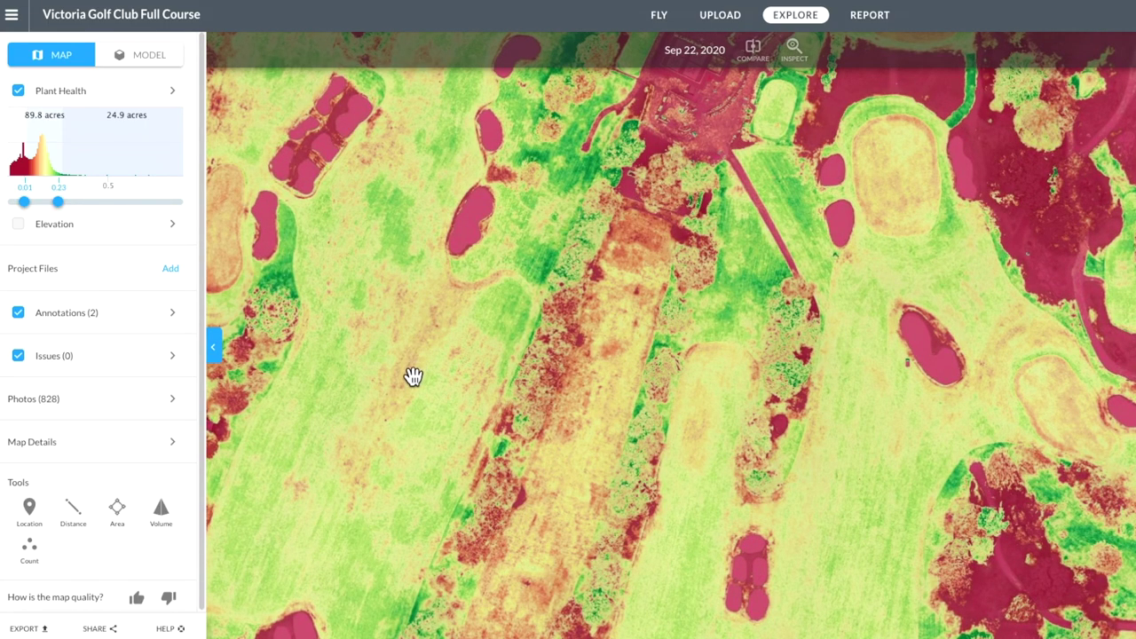
# Step: Hide, show and hide the Plant Health layer again to compare the reddish streaks on the fairway below the bunker with the natural imagery
pyautogui.scroll(3, 412, 379)
pyautogui.moveTo(528, 409); pyautogui.dragTo(581, 408)
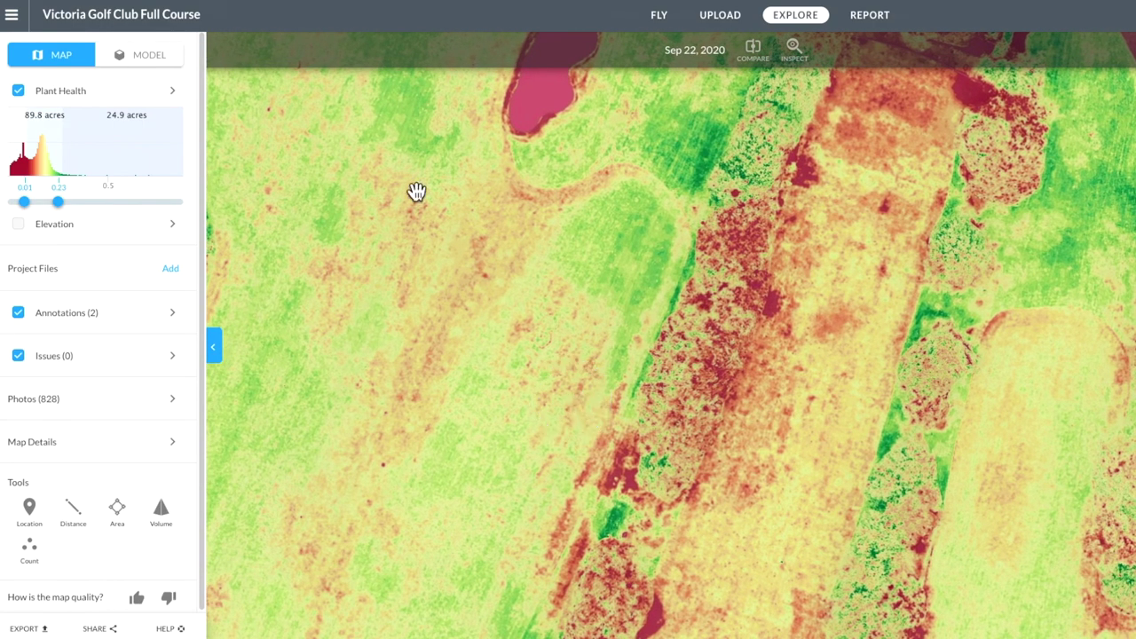
pyautogui.click(18, 90)
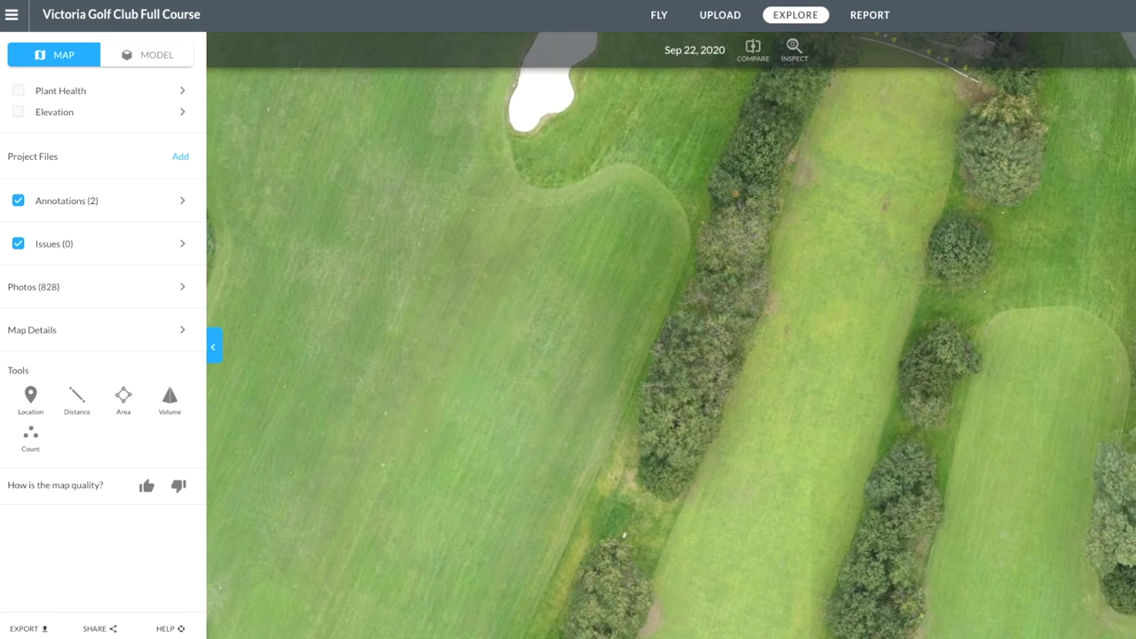
pyautogui.click(28, 100)
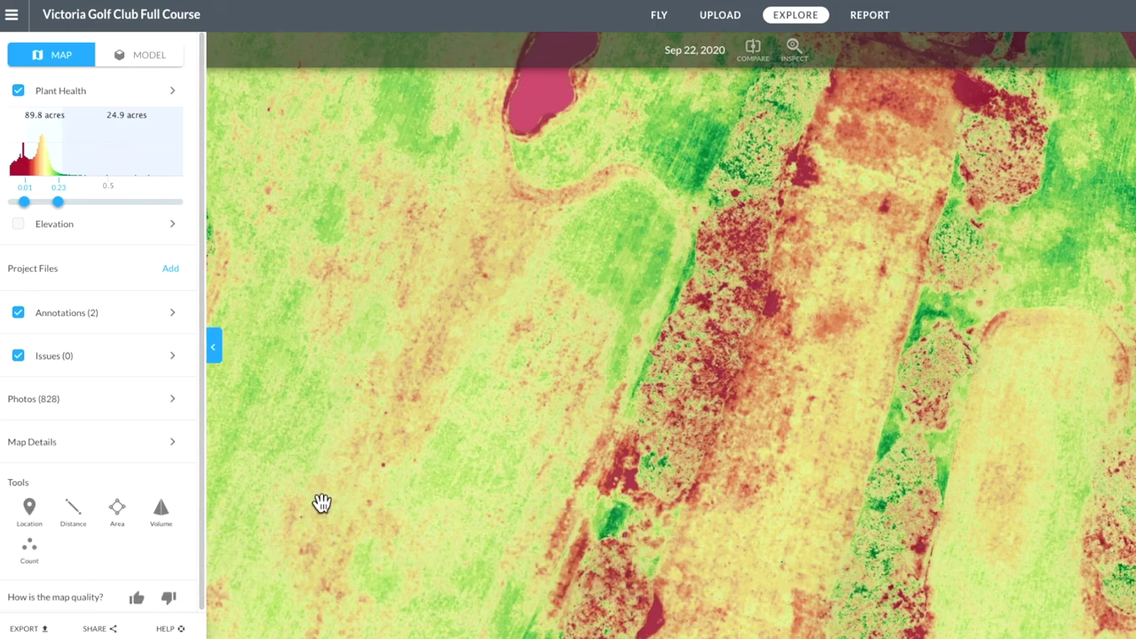
pyautogui.click(32, 96)
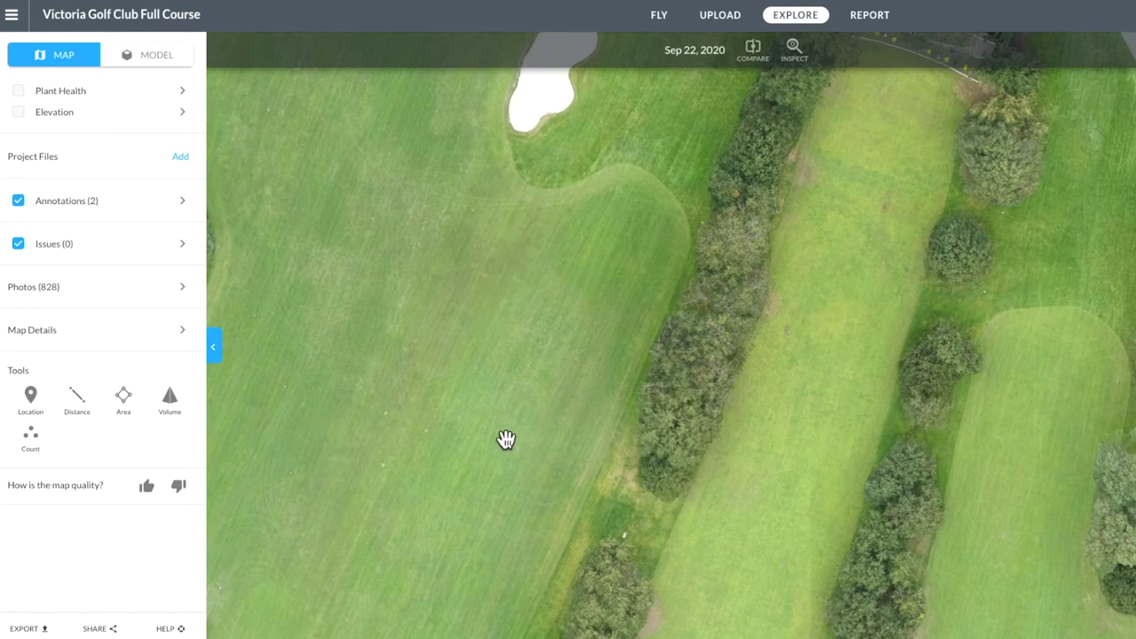
pyautogui.scroll(5, 439, 334)
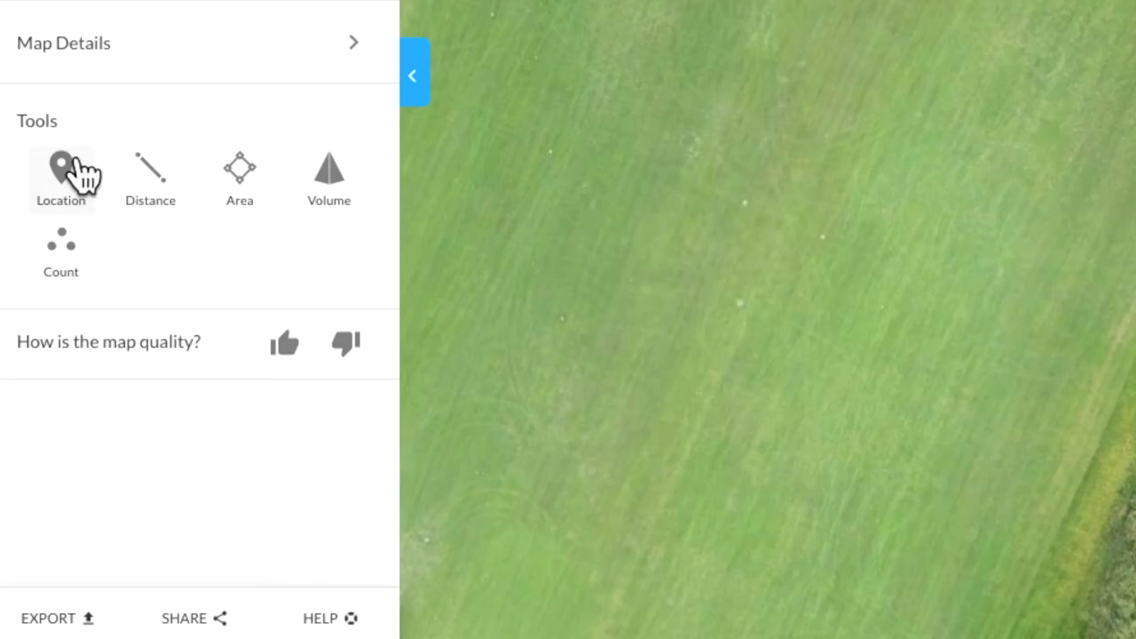
# Step: Outline the reddish stressed turf on the fairway below the bunker as an area of about 0.349 acres with the Plant Health layer shown
pyautogui.moveTo(122, 129); pyautogui.dragTo(20, 124)
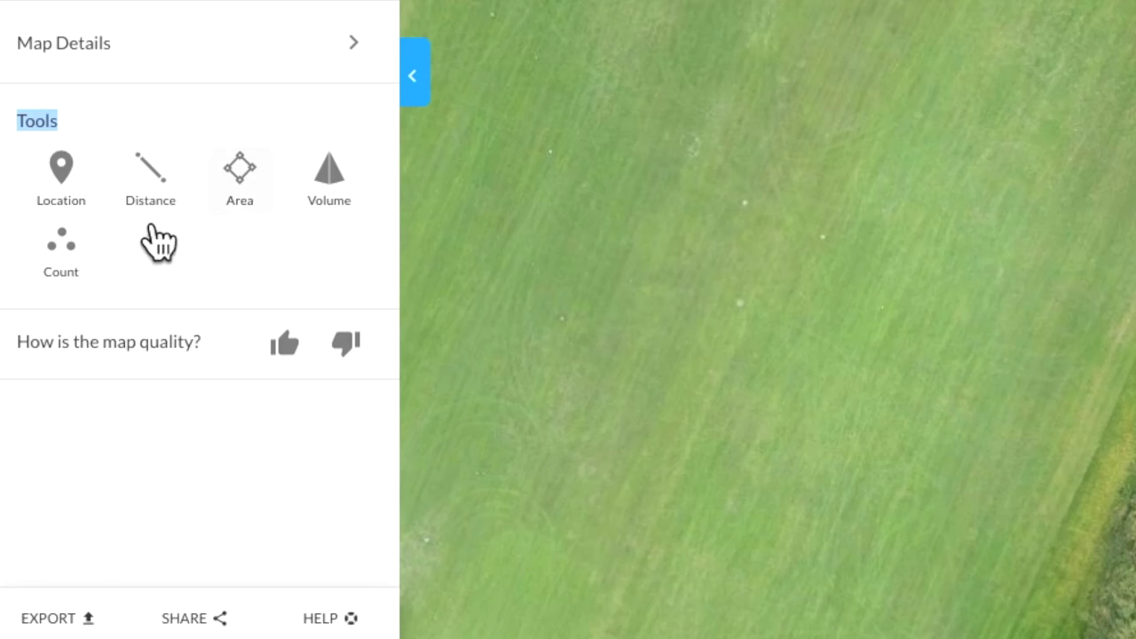
pyautogui.click(266, 203)
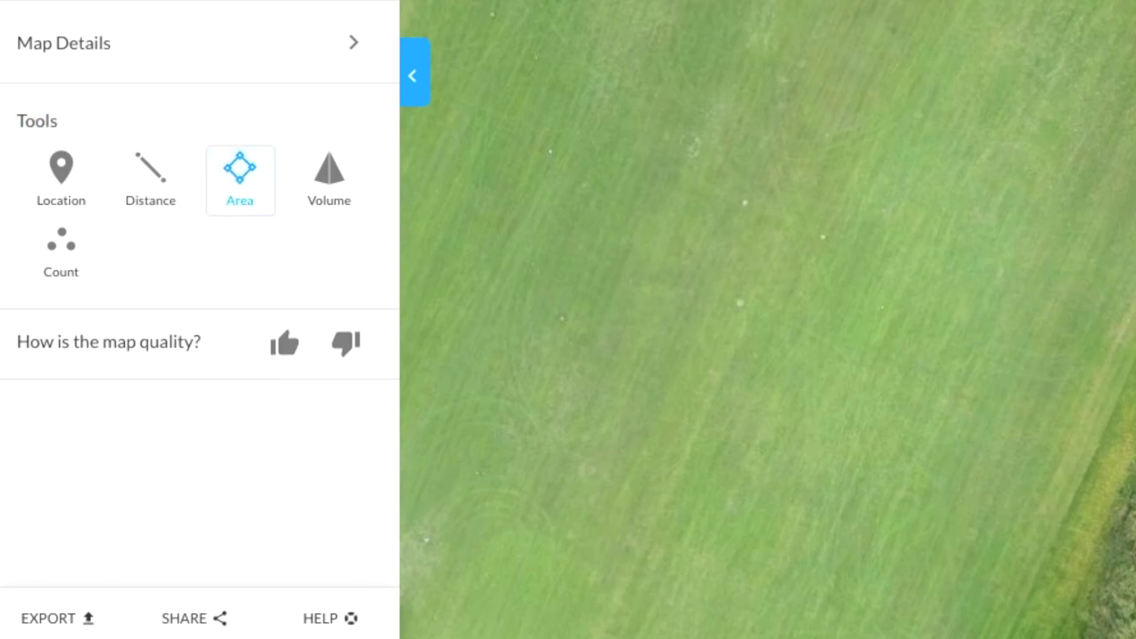
pyautogui.click(19, 102)
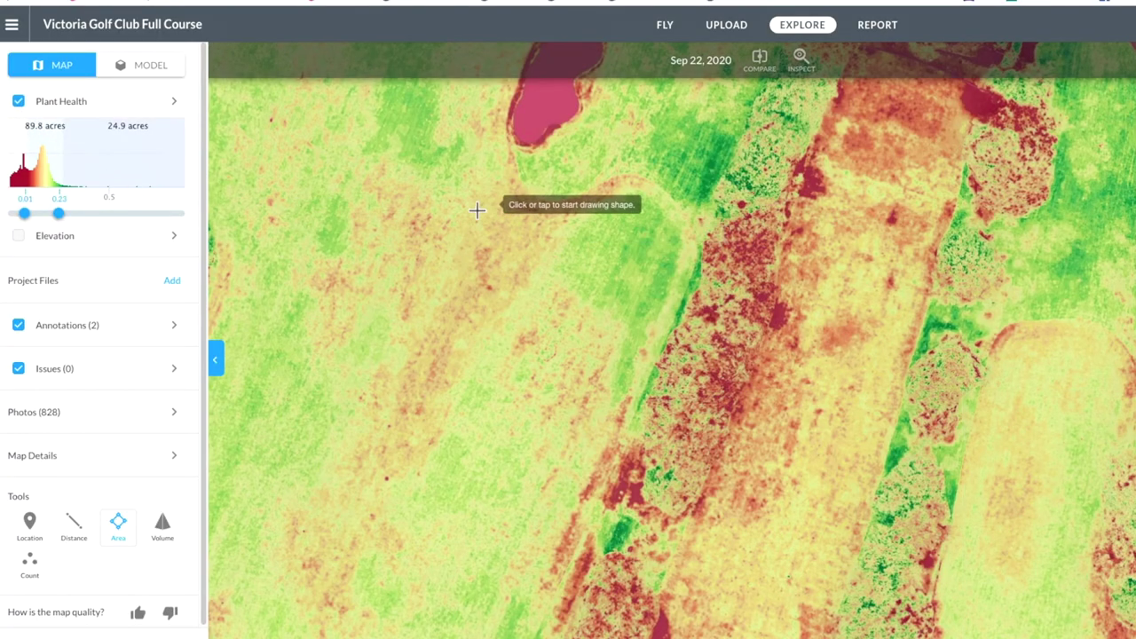
pyautogui.click(487, 177)
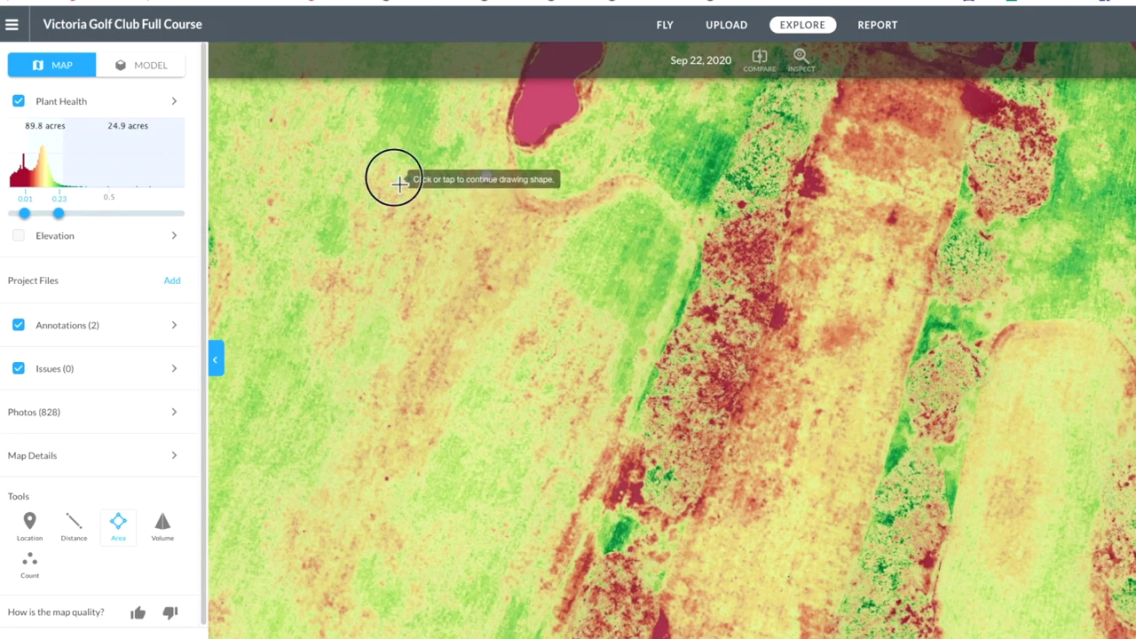
pyautogui.click(368, 162)
pyautogui.click(343, 211)
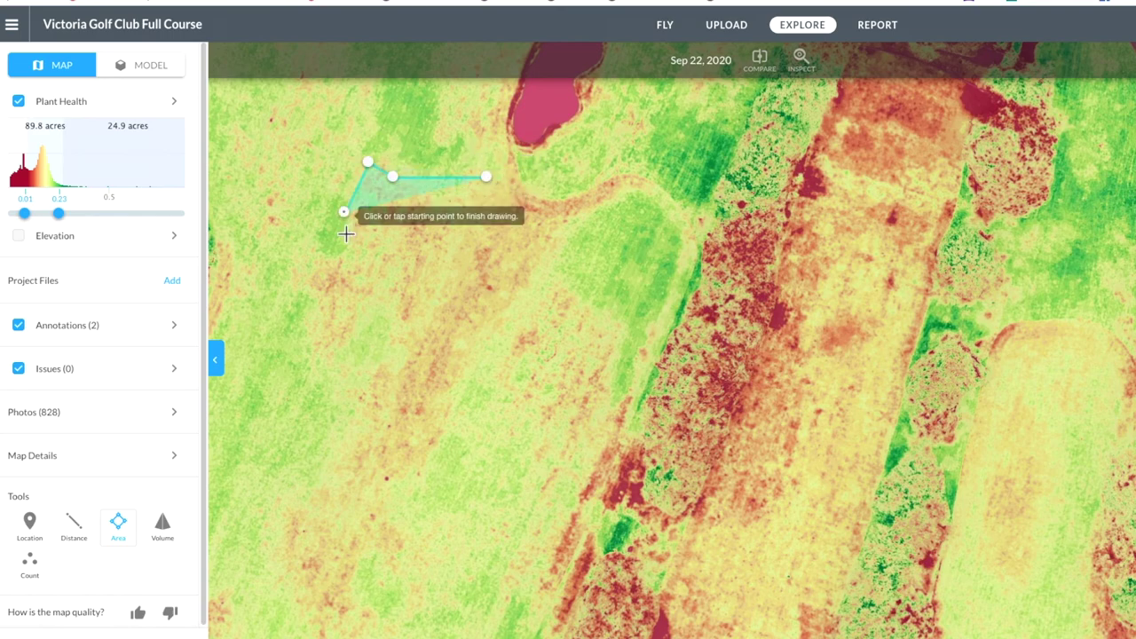
pyautogui.click(337, 256)
pyautogui.click(304, 264)
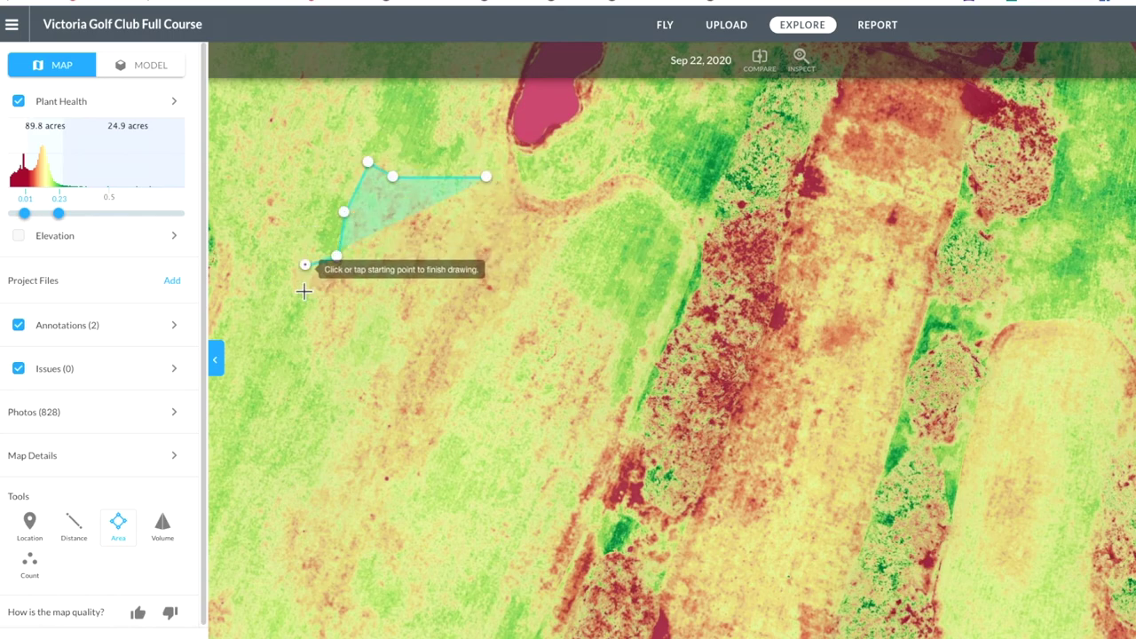
pyautogui.click(308, 351)
pyautogui.click(368, 333)
pyautogui.click(384, 331)
pyautogui.click(374, 353)
pyautogui.click(275, 522)
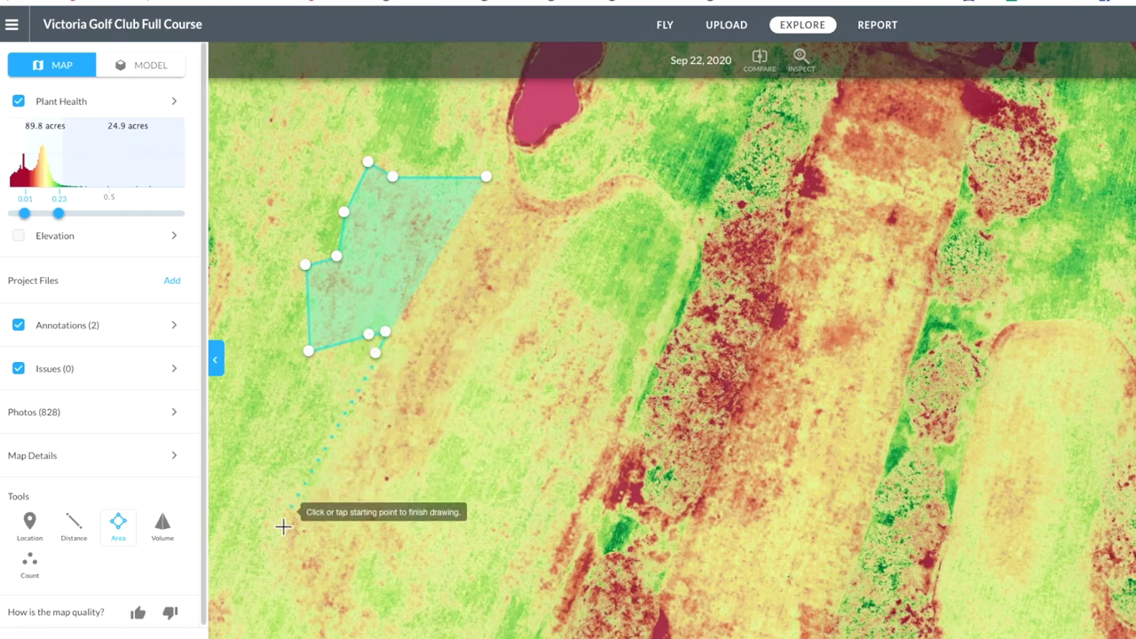
pyautogui.click(280, 592)
pyautogui.click(324, 616)
pyautogui.click(376, 600)
pyautogui.click(413, 561)
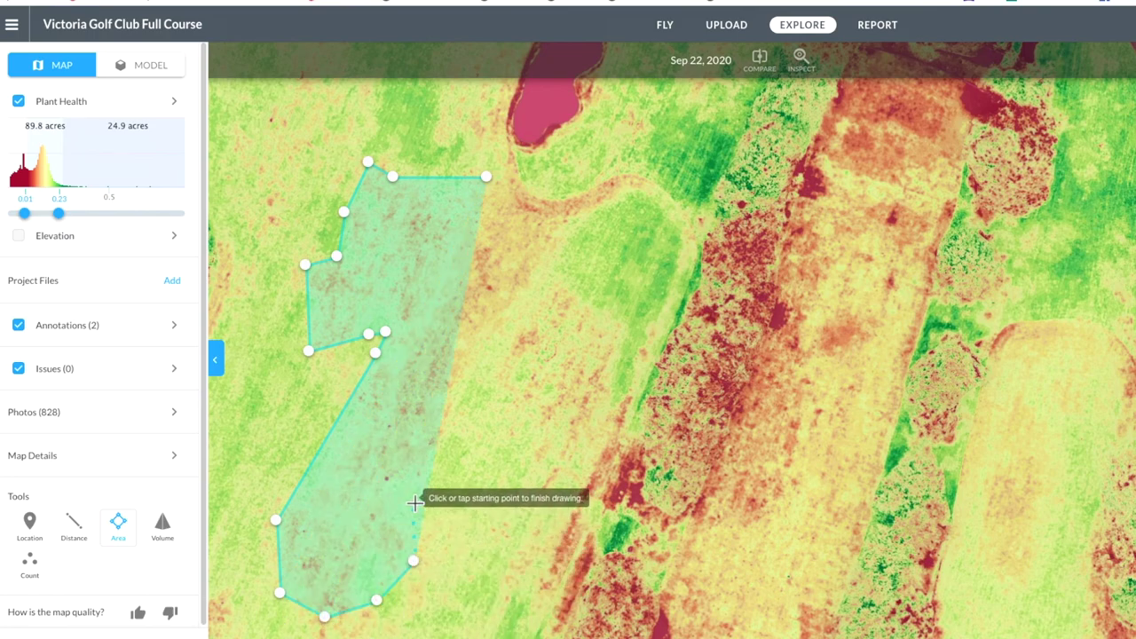
pyautogui.click(397, 498)
pyautogui.click(442, 444)
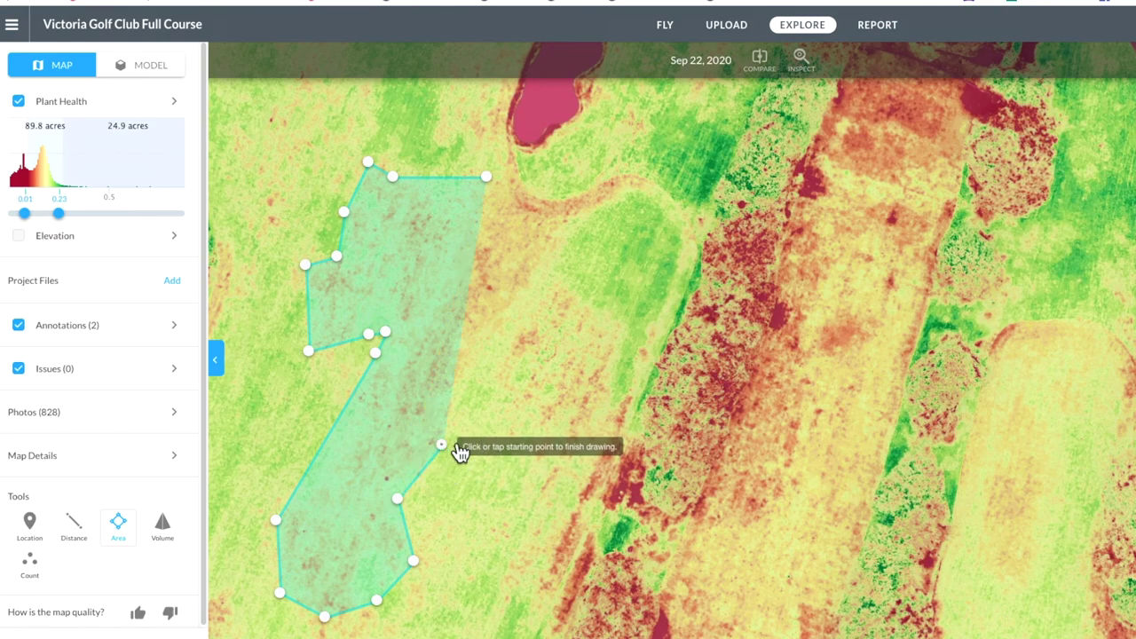
pyautogui.click(471, 358)
pyautogui.click(531, 282)
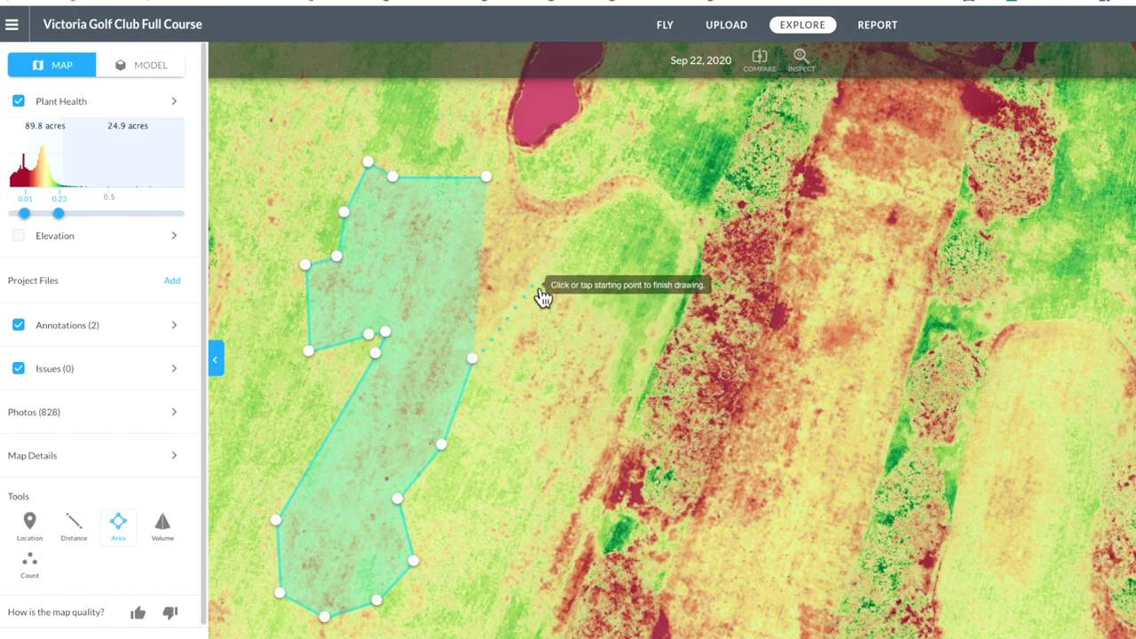
pyautogui.click(577, 231)
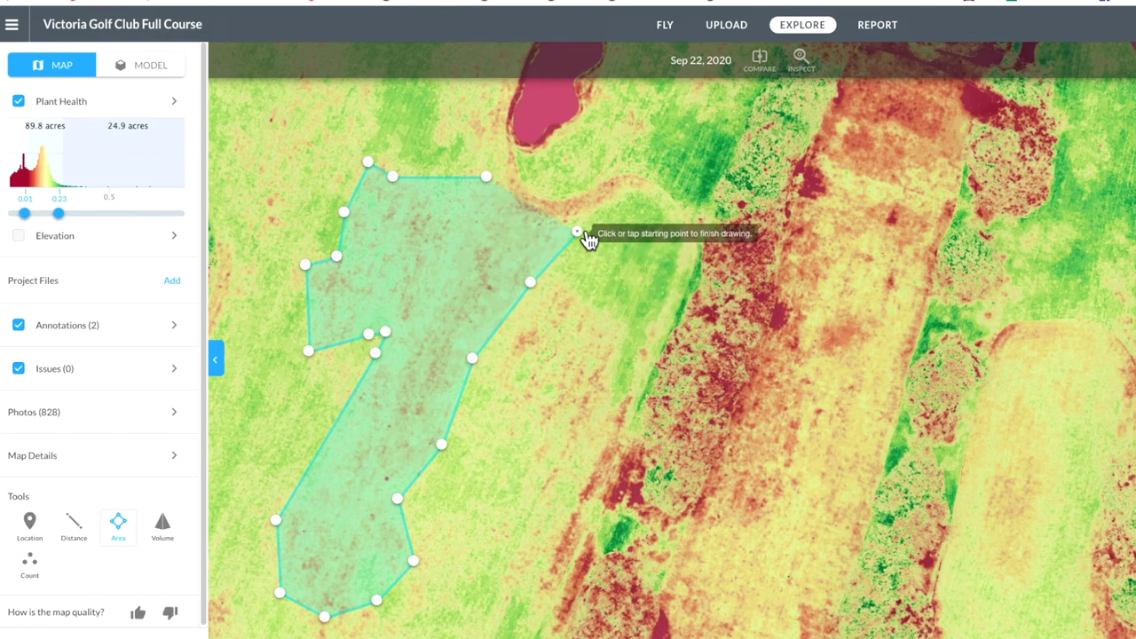
pyautogui.click(493, 184)
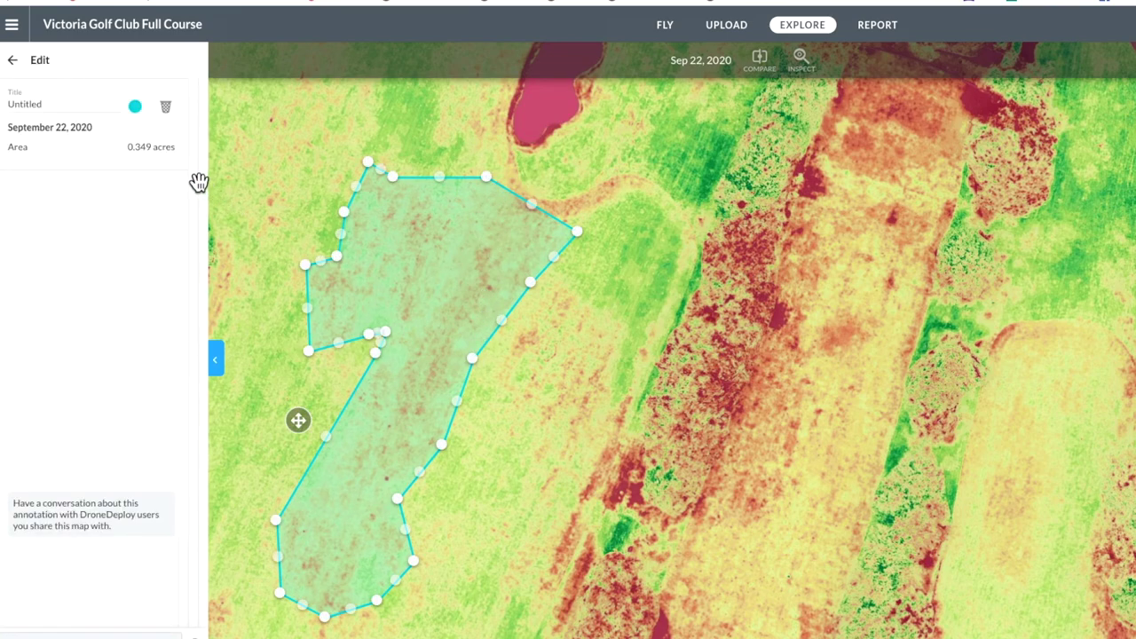
# Step: Stretch the new outline's corner along the reddish strip below the bunker to about 0.362 acres and leave the annotation
pyautogui.moveTo(180, 173); pyautogui.dragTo(142, 152)
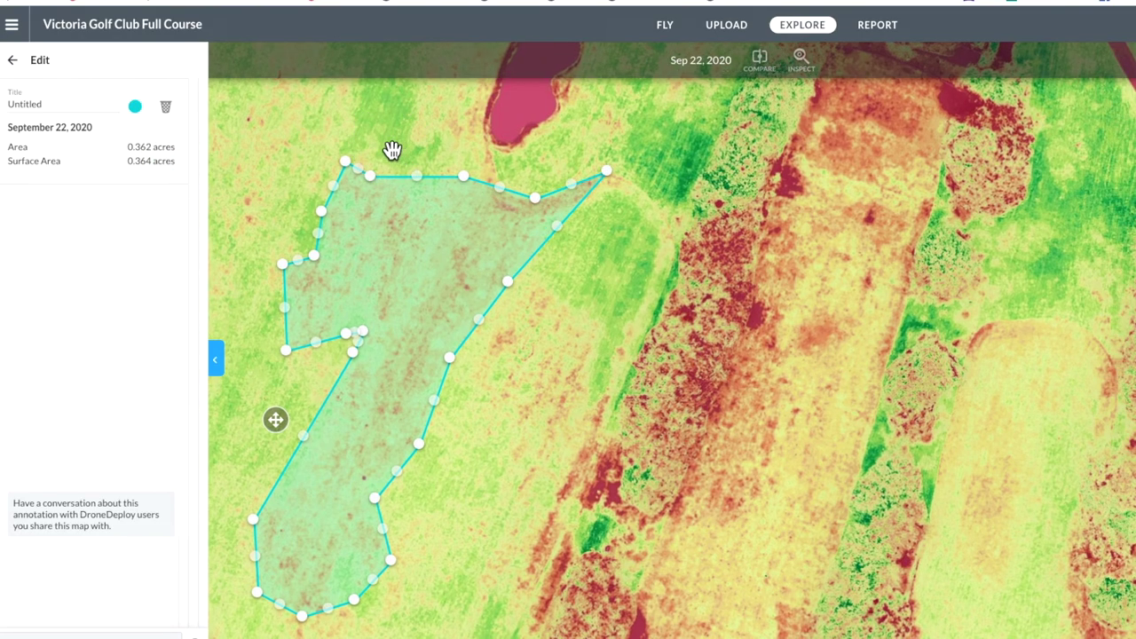
pyautogui.click(13, 60)
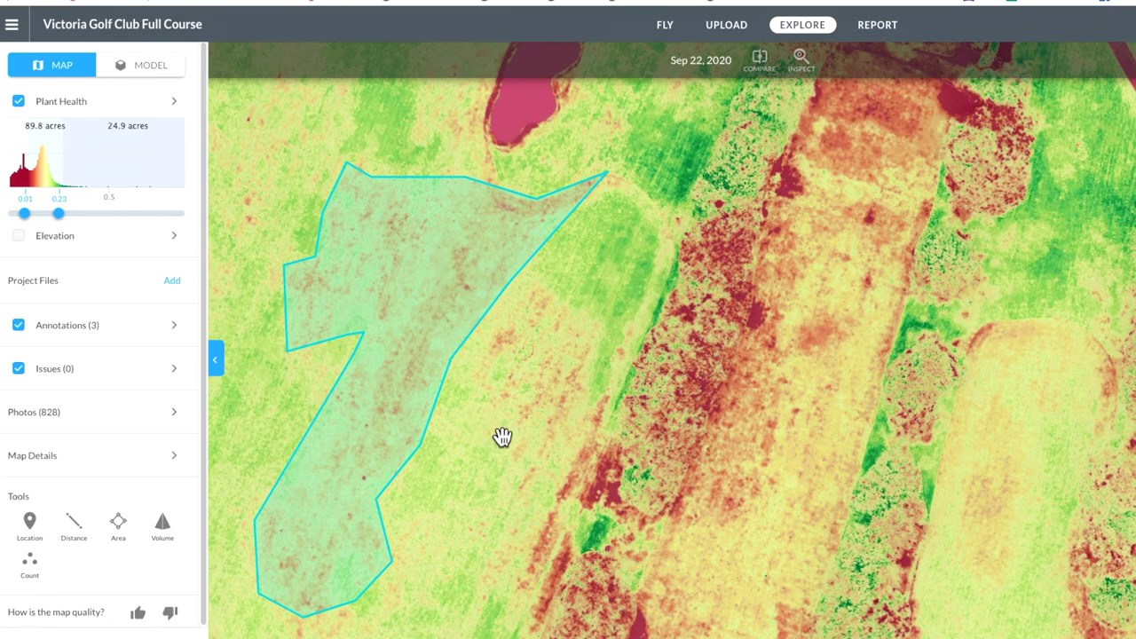
# Step: Compare the red patch at the rounded end of the fairway near the shoreline with and without the Plant Health layer
pyautogui.scroll(-2, 503, 437)
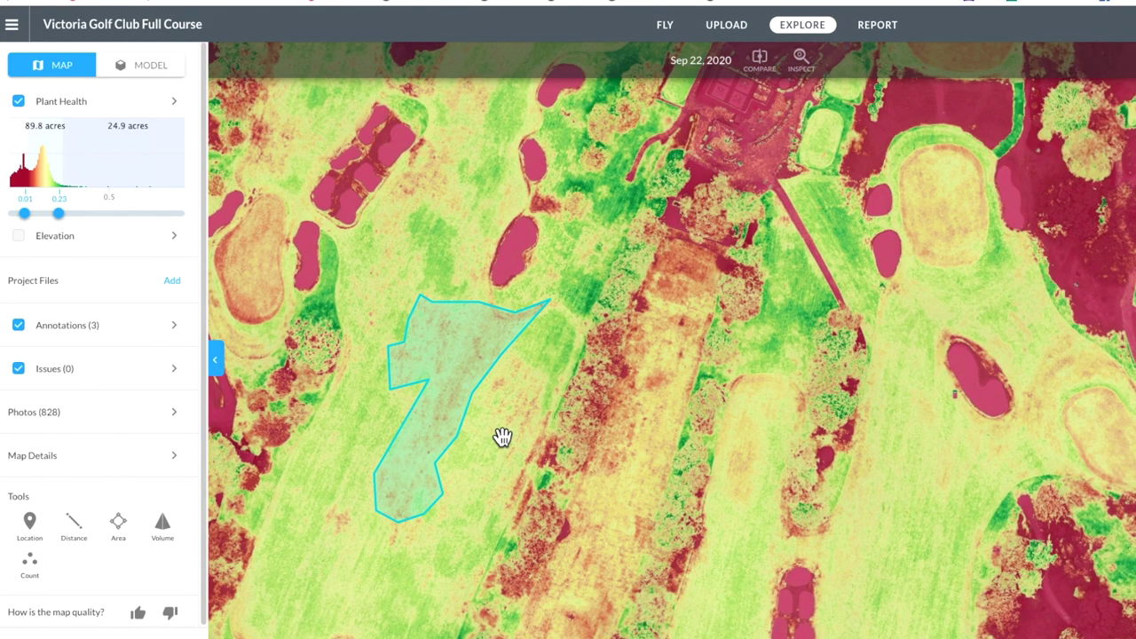
pyautogui.scroll(-5, 502, 436)
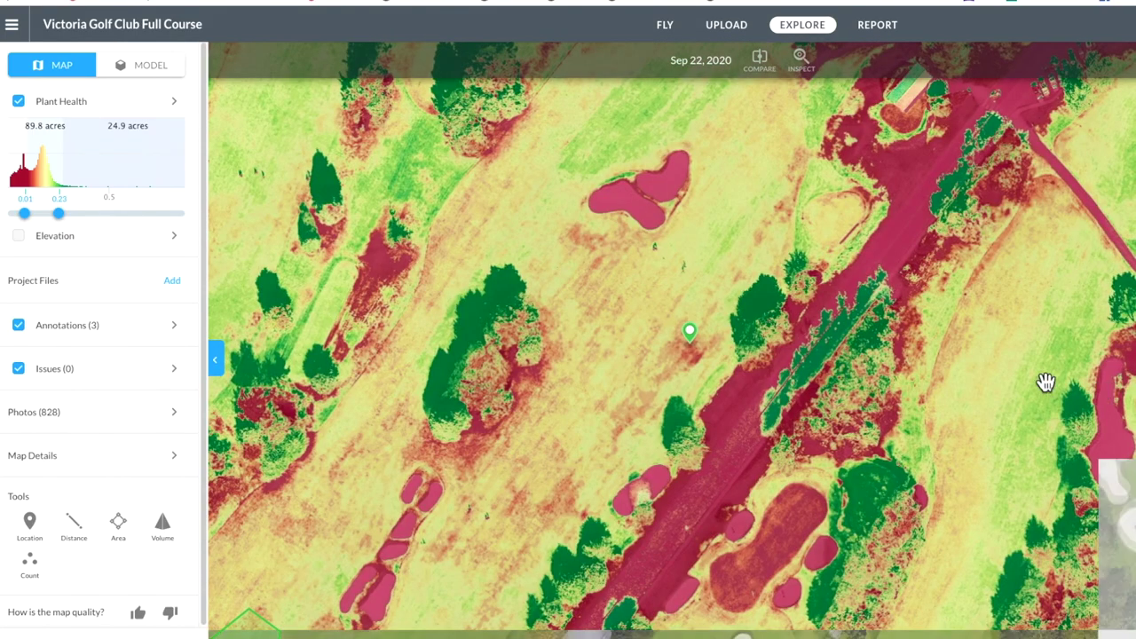
pyautogui.click(950, 373)
pyautogui.moveTo(950, 372); pyautogui.dragTo(675, 479)
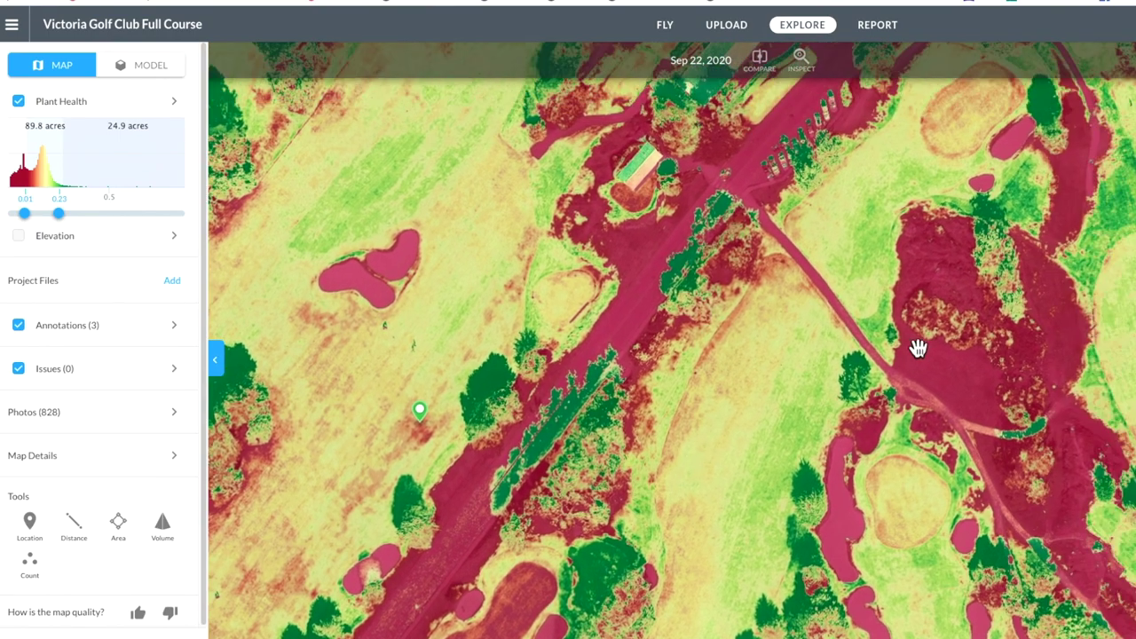
pyautogui.moveTo(842, 287); pyautogui.dragTo(673, 431)
pyautogui.moveTo(1040, 477); pyautogui.dragTo(938, 352)
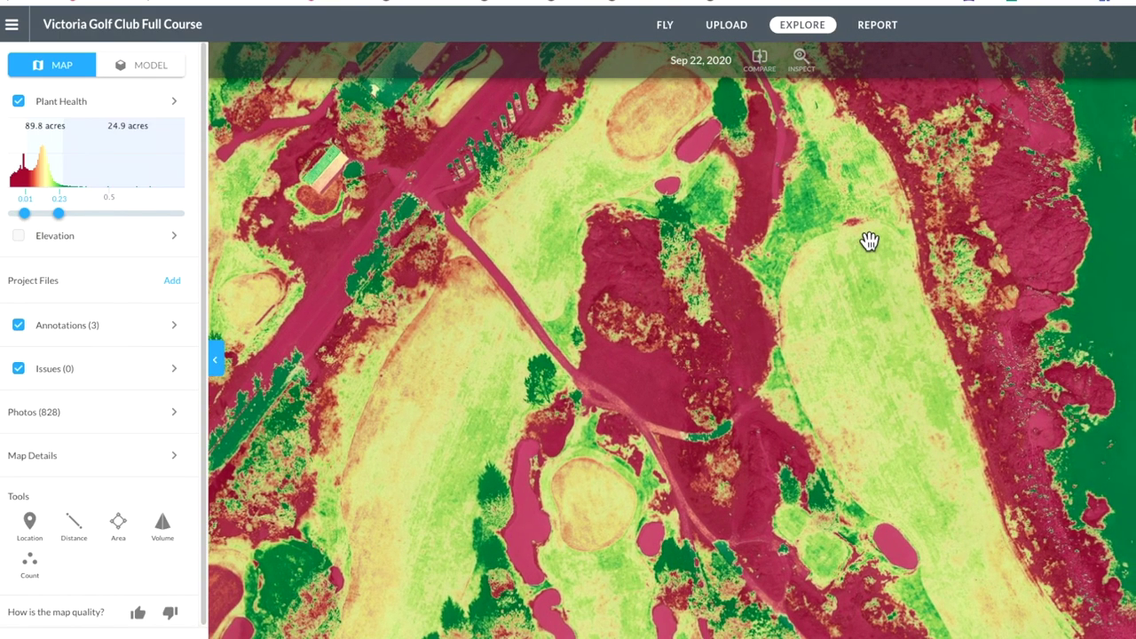
pyautogui.scroll(3, 861, 236)
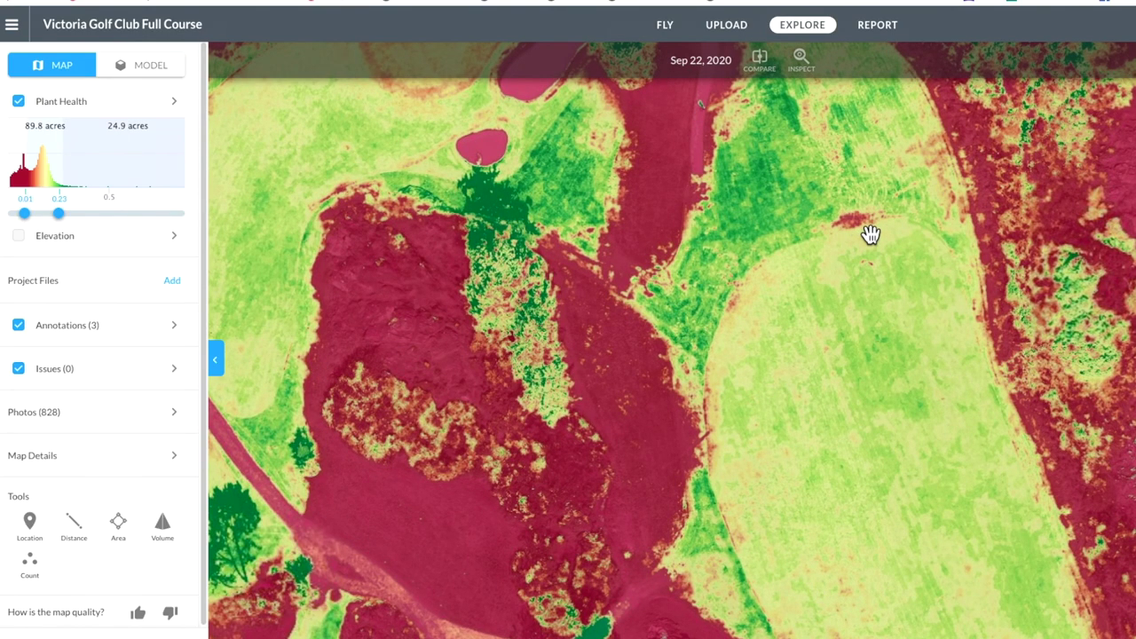
pyautogui.scroll(2, 861, 235)
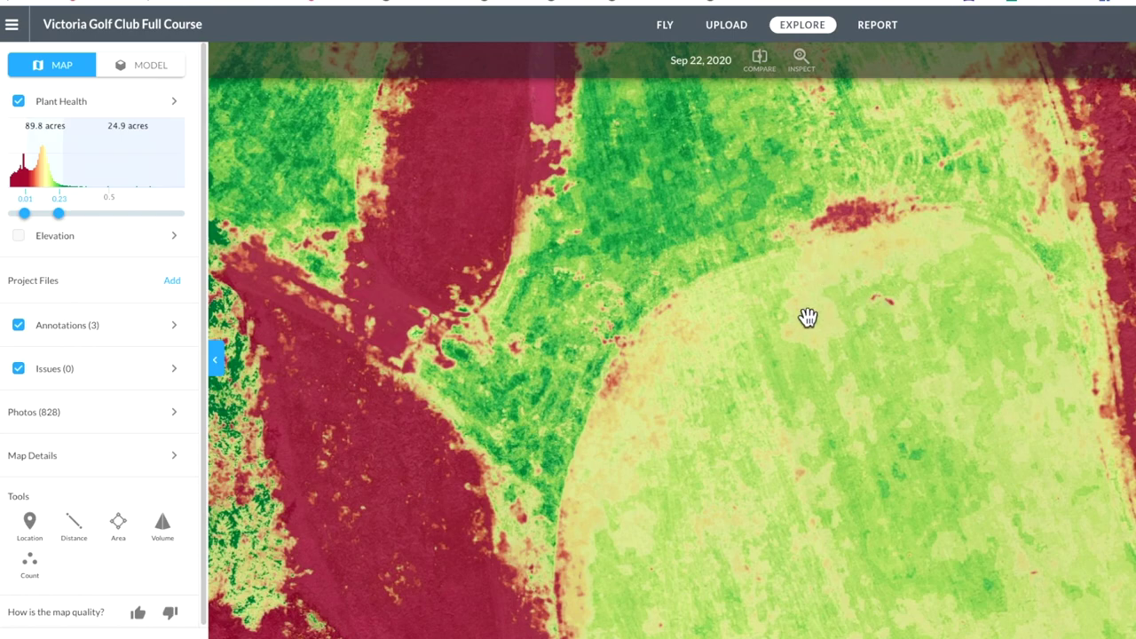
pyautogui.click(18, 102)
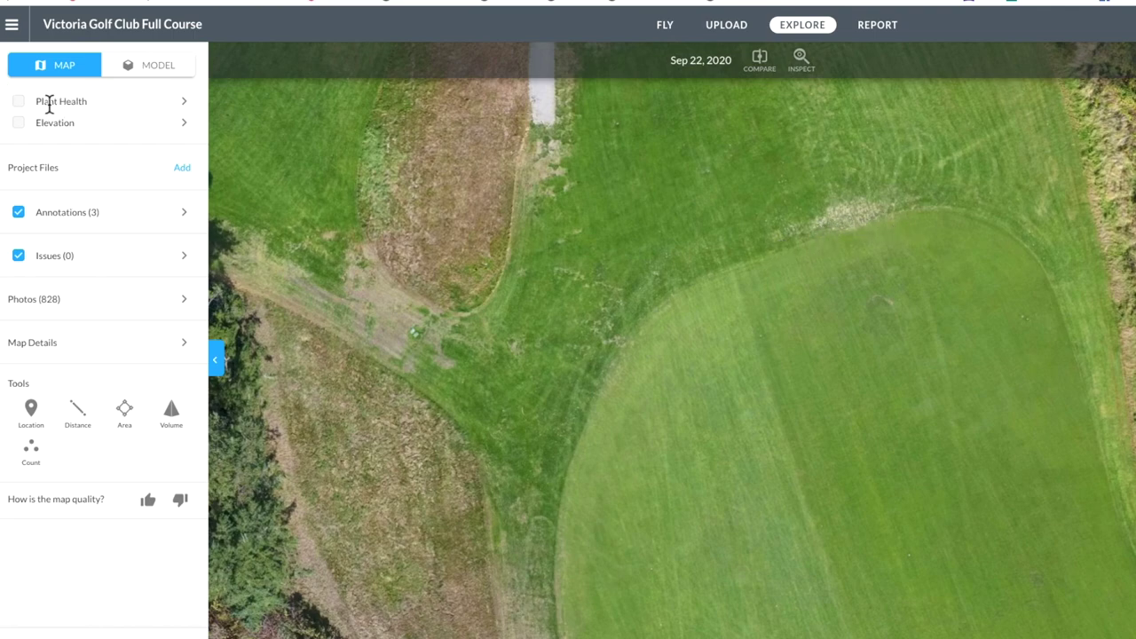
pyautogui.click(19, 102)
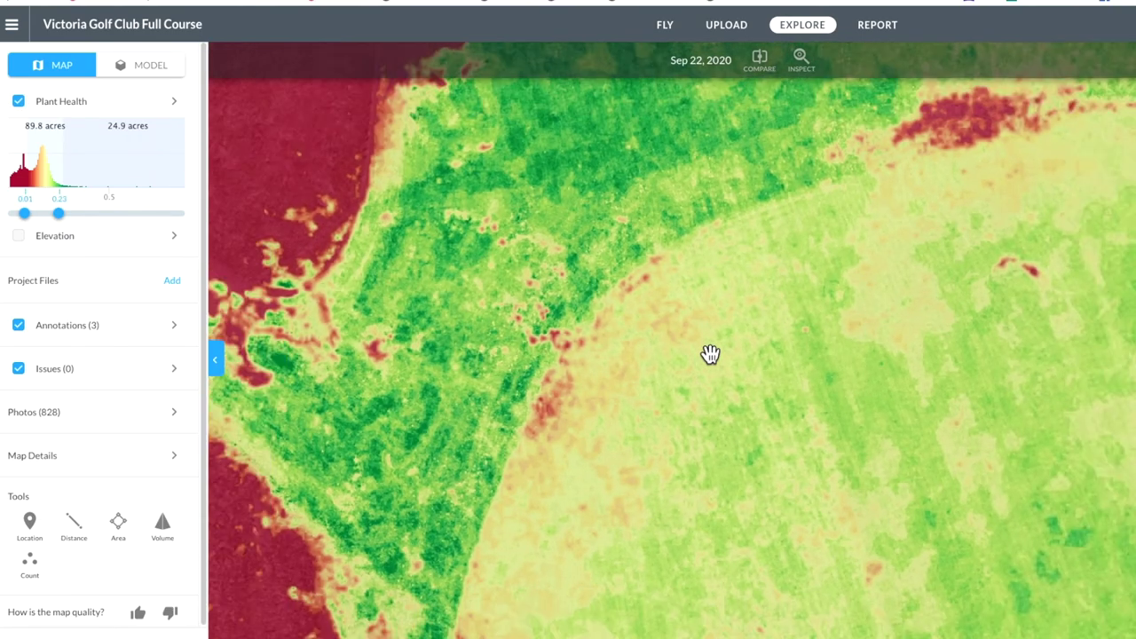
# Step: Survey the Plant Health colors of the whole course and examine the curved fairway between the houses and the parking lot
pyautogui.scroll(-2, 710, 353)
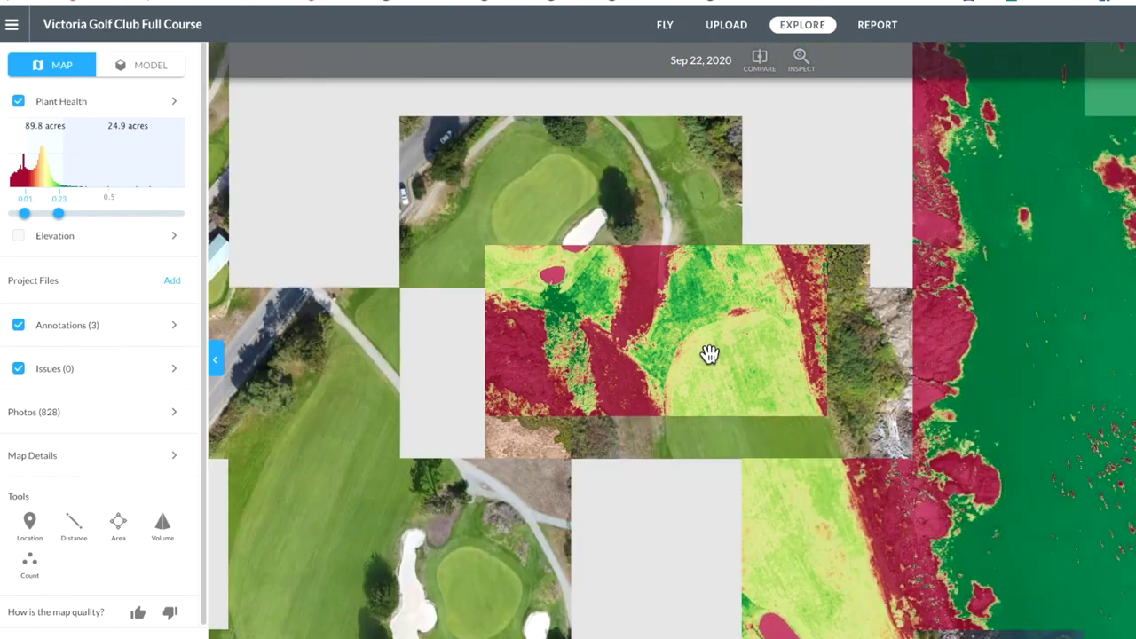
pyautogui.scroll(-2, 711, 354)
pyautogui.scroll(-5, 614, 353)
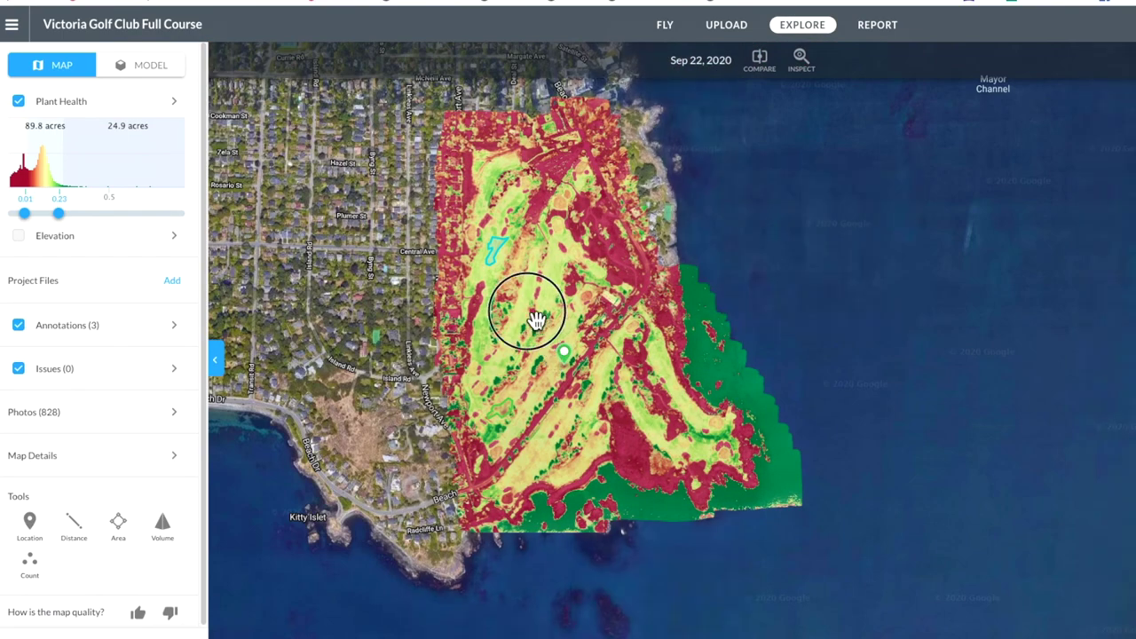
pyautogui.moveTo(560, 354); pyautogui.dragTo(586, 397)
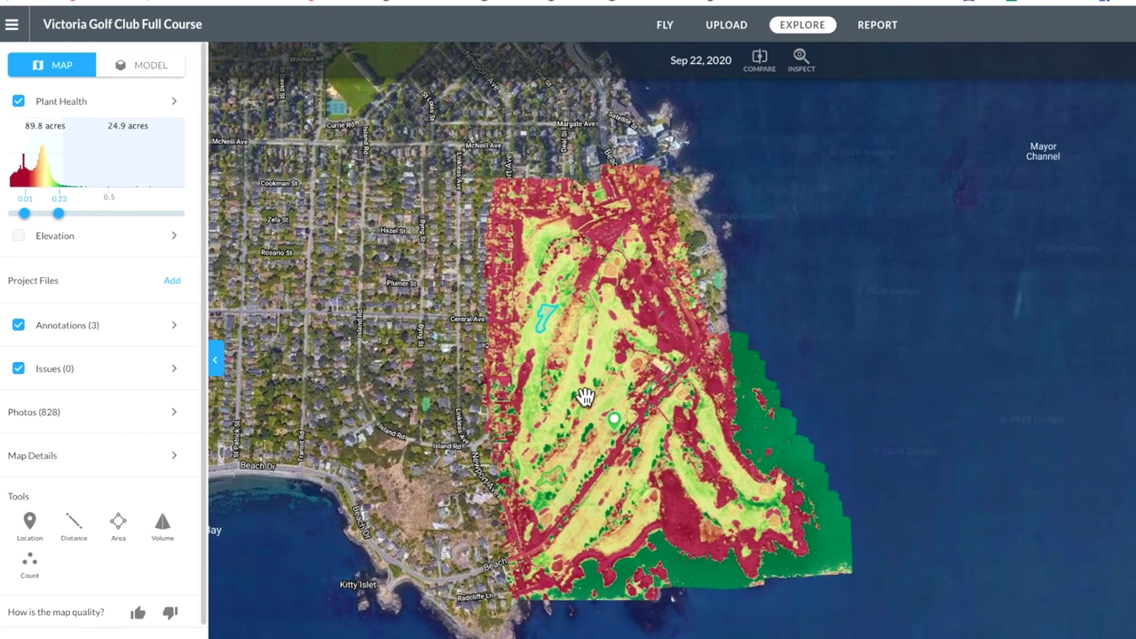
pyautogui.scroll(3, 586, 262)
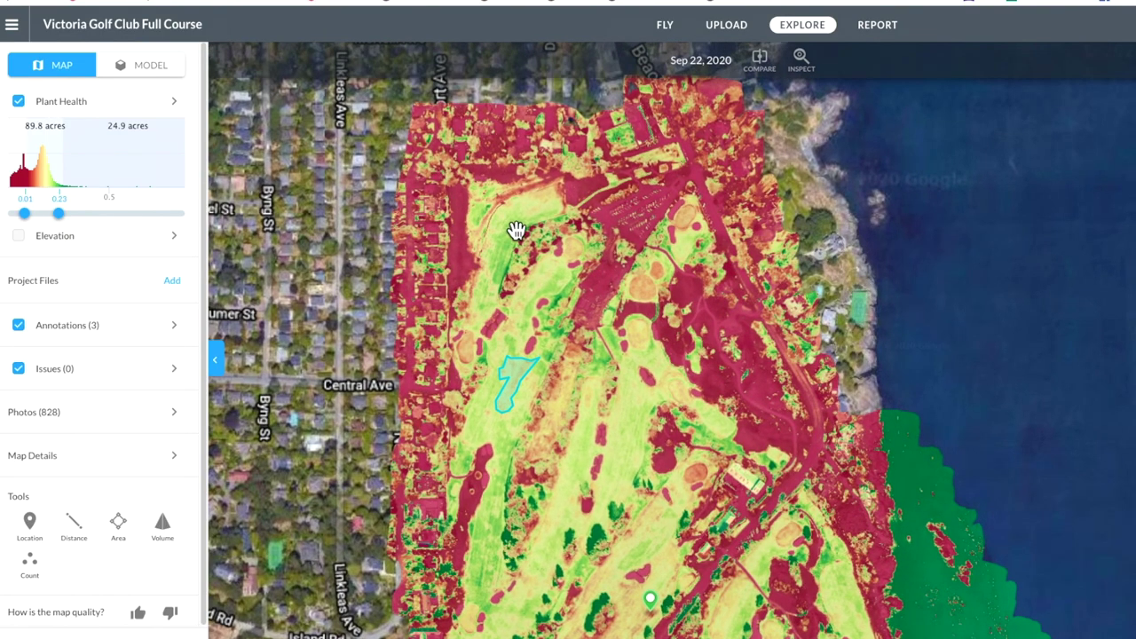
pyautogui.scroll(3, 538, 231)
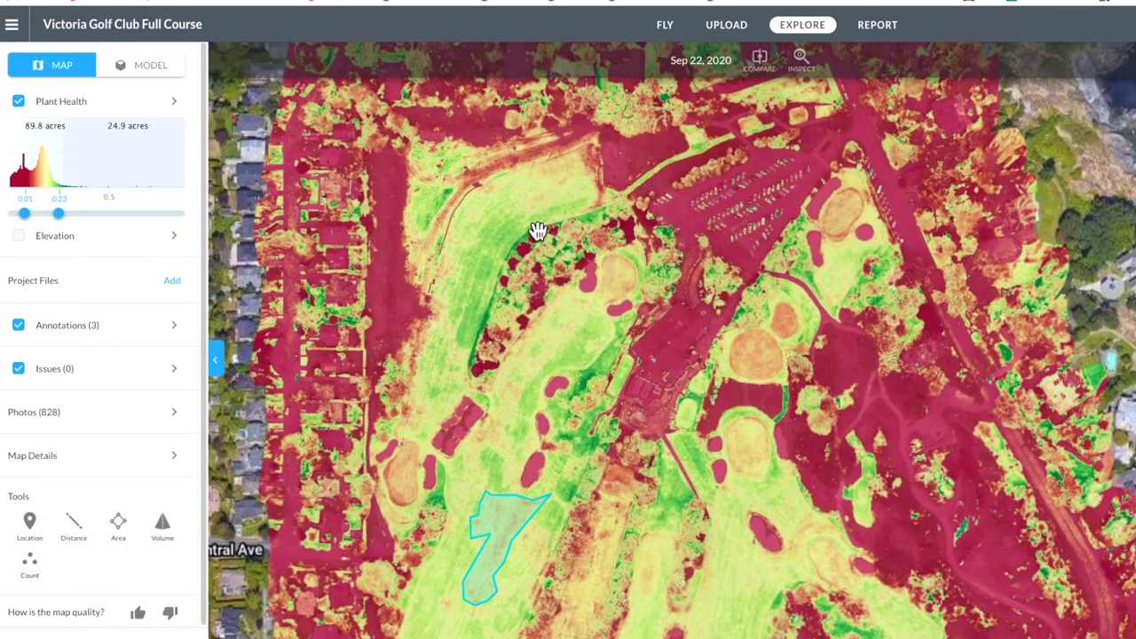
pyautogui.scroll(3, 538, 231)
pyautogui.click(493, 223)
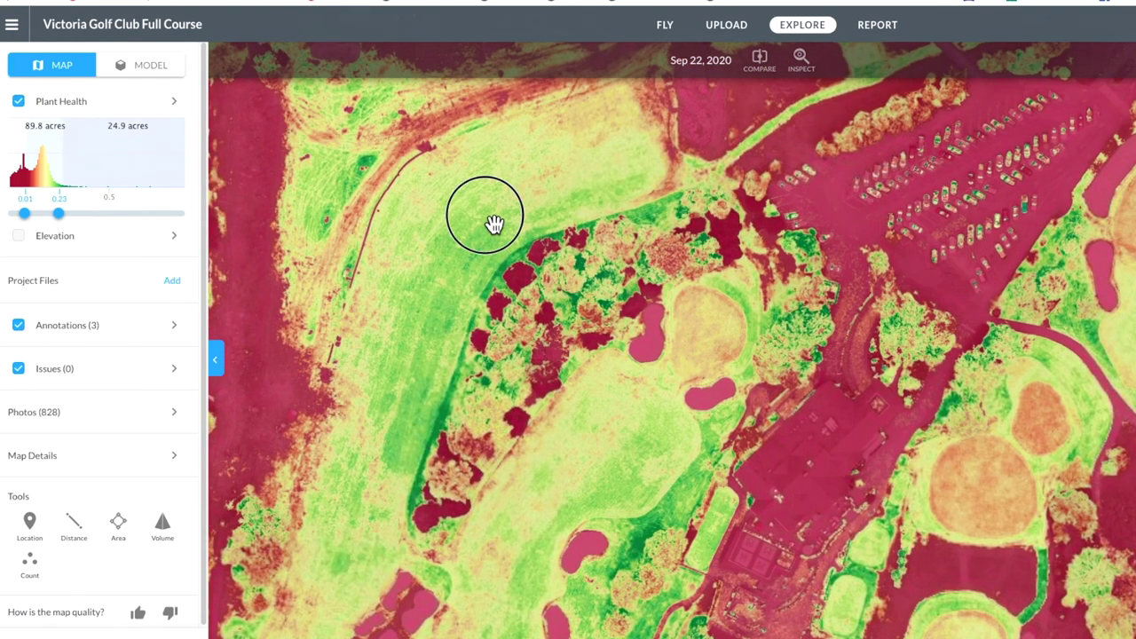